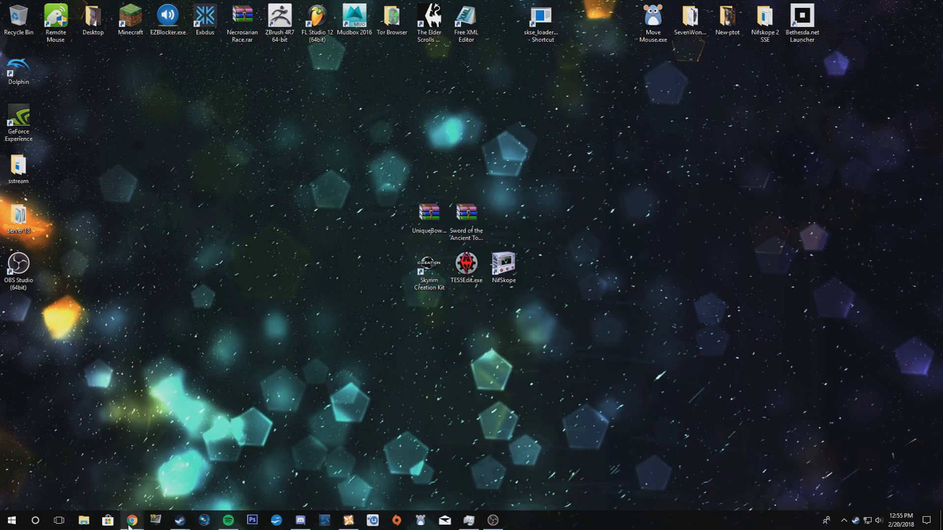
# Step: Switch to the browser and view the Sword of the Ancient Tongues and Unique Bows Collection mod pages
pyautogui.hotkey('alt', 'Tab')
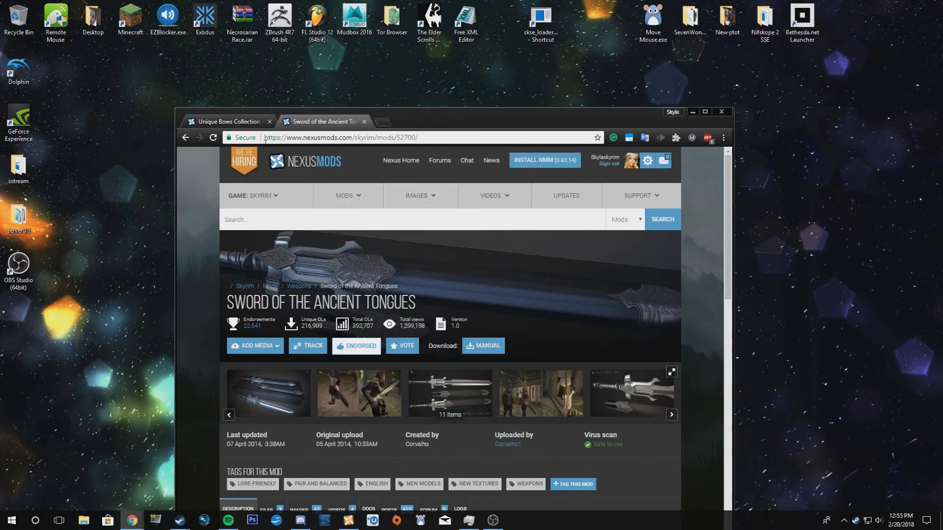
pyautogui.click(246, 123)
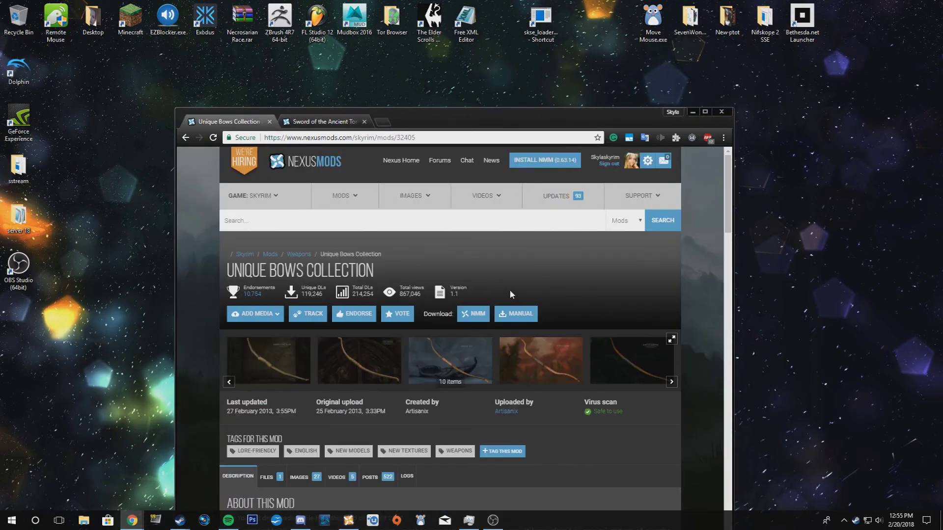
pyautogui.click(692, 112)
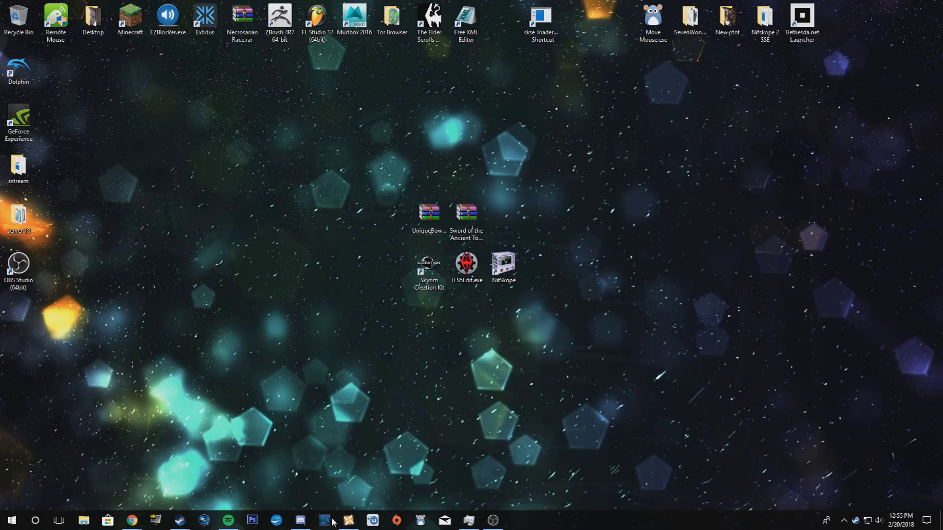
# Step: Check the UniqueBows.esp and Ancient Tongues sword entries in Nexus Mod Manager's plugin list
pyautogui.moveTo(347, 524)
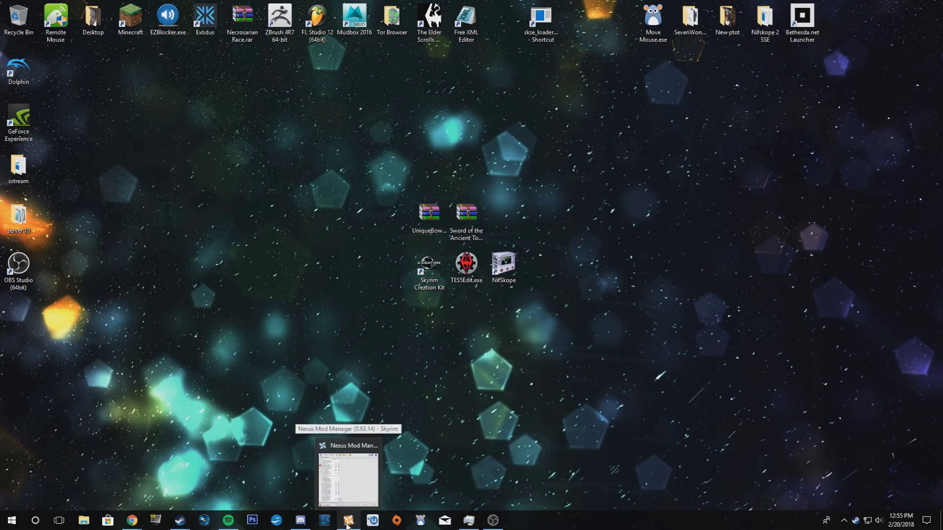
pyautogui.click(347, 522)
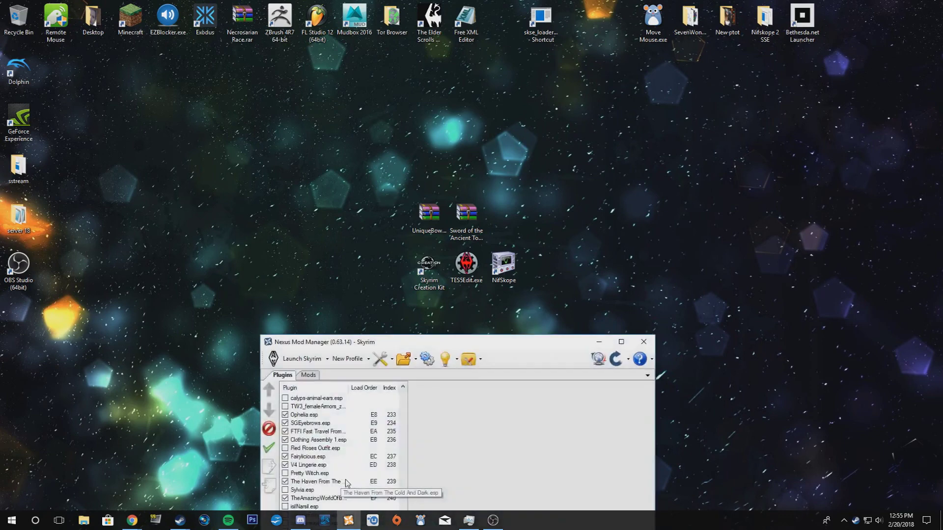
pyautogui.moveTo(501, 342); pyautogui.dragTo(360, 94)
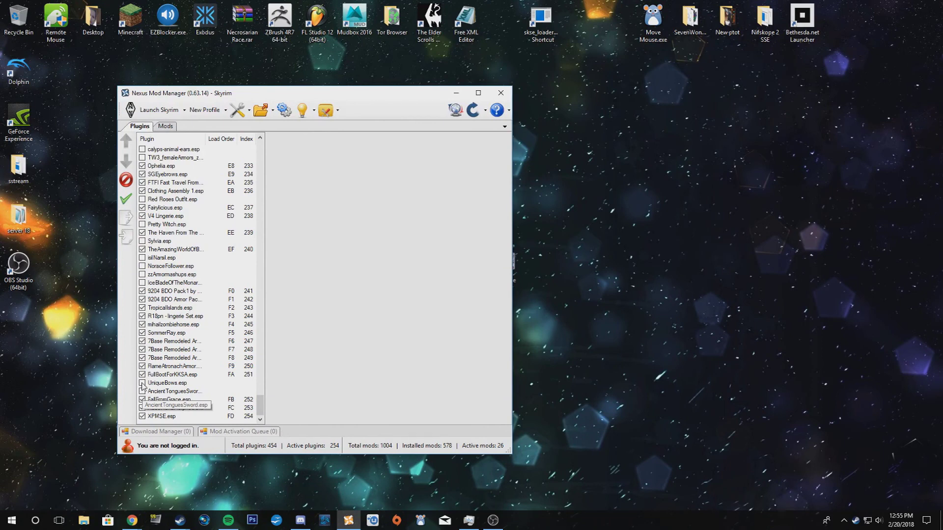
pyautogui.click(457, 93)
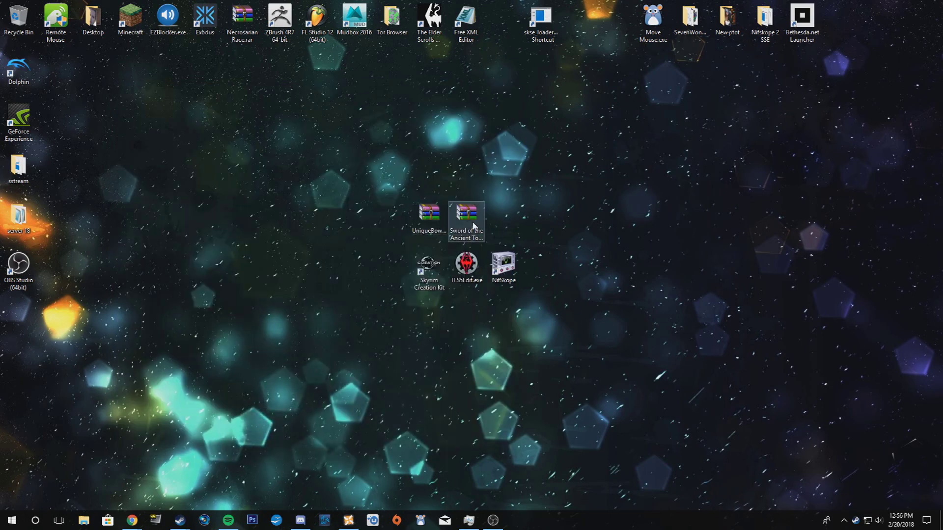
# Step: Extract the UniqueBows and Sword of the Ancient Tongues archives directly onto the desktop
pyautogui.click(437, 220)
pyautogui.rightClick(437, 220)
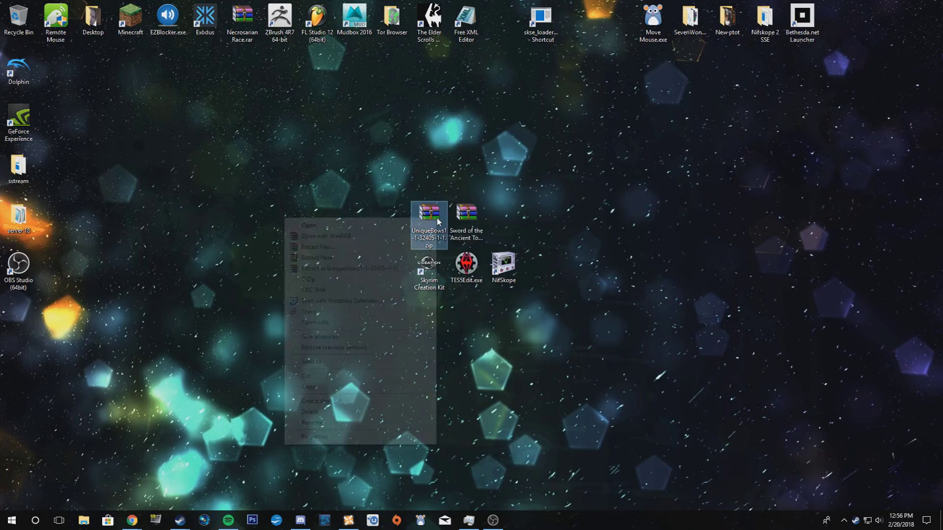
pyautogui.click(319, 257)
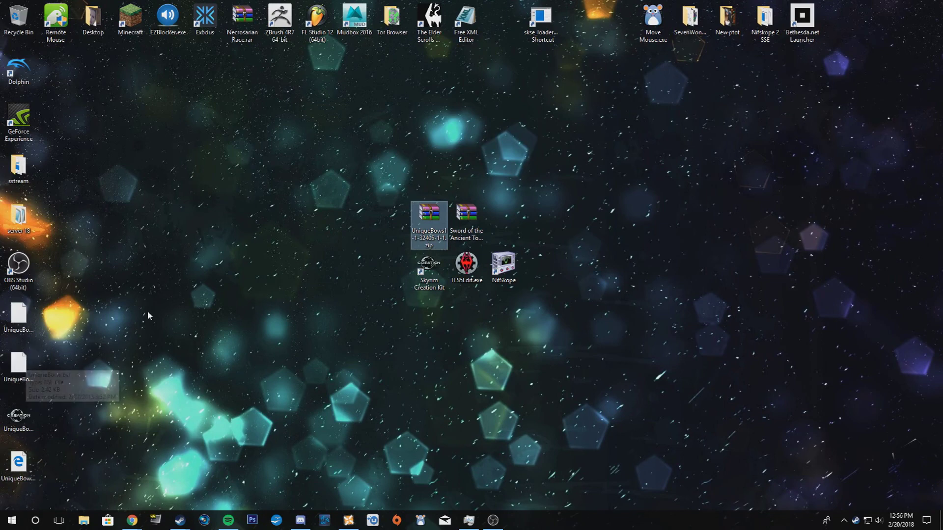
pyautogui.click(464, 224)
pyautogui.rightClick(464, 224)
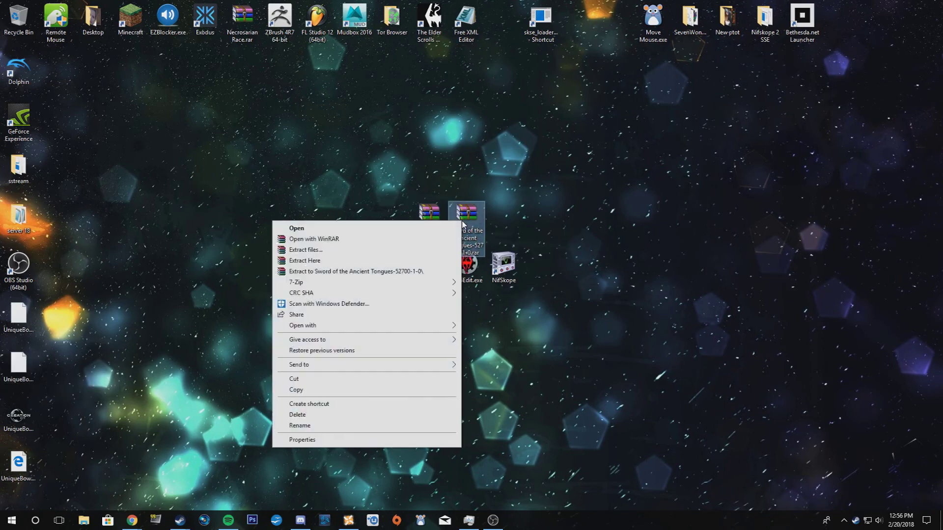
pyautogui.click(313, 260)
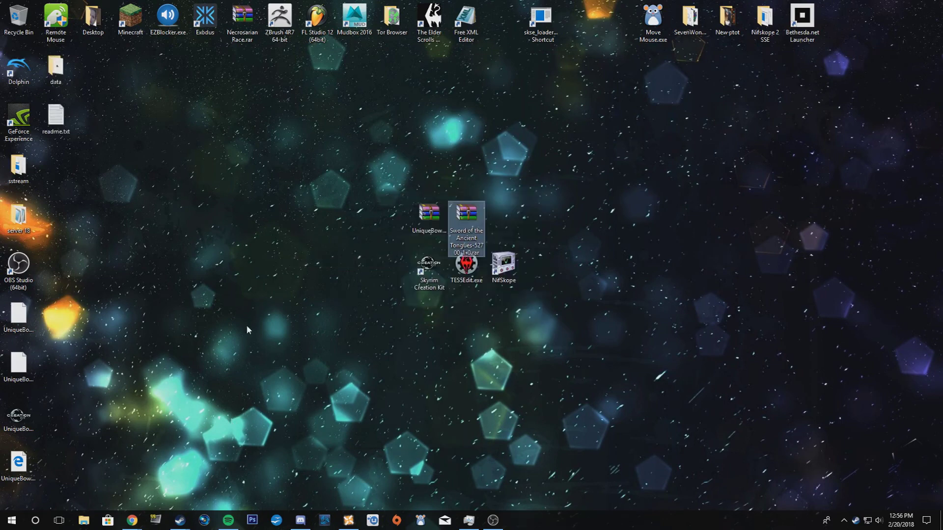
# Step: Group the extracted sword files and UniqueBows files separately on the desktop, beside the mod archives
pyautogui.moveTo(76, 214); pyautogui.dragTo(38, 54)
pyautogui.moveTo(55, 71); pyautogui.dragTo(242, 120)
pyautogui.moveTo(71, 461); pyautogui.dragTo(336, 169)
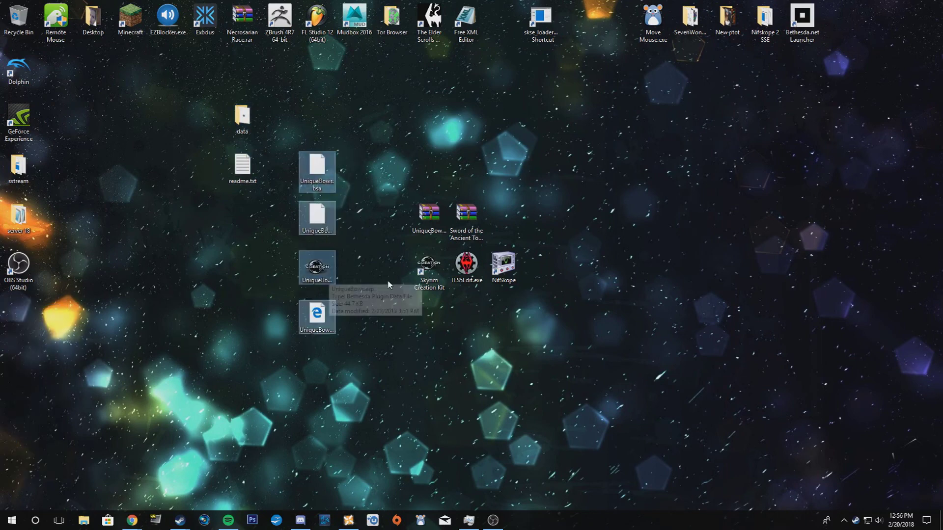
pyautogui.click(364, 252)
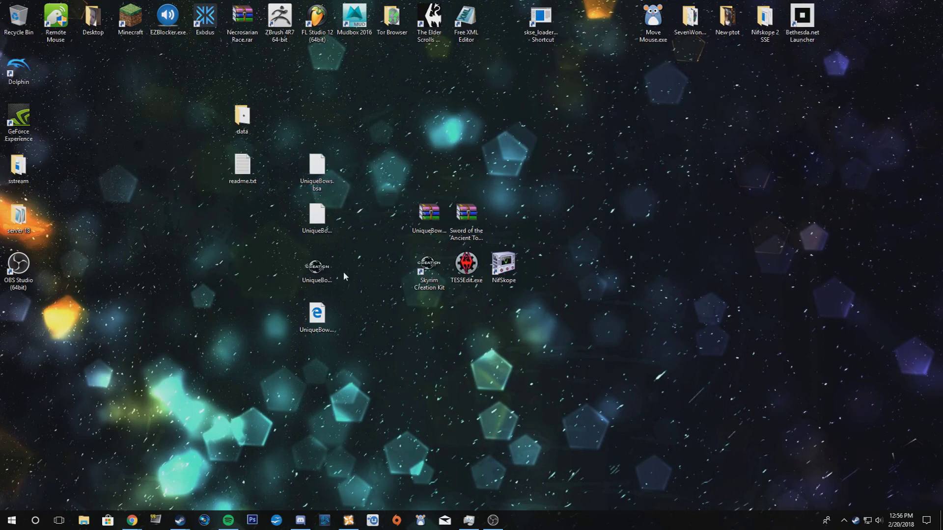
# Step: Search Google for "bsa extractor" in a new browser tab and open the BSA Unpacker page on Skyrim Nexus
pyautogui.moveTo(131, 519)
pyautogui.click(123, 467)
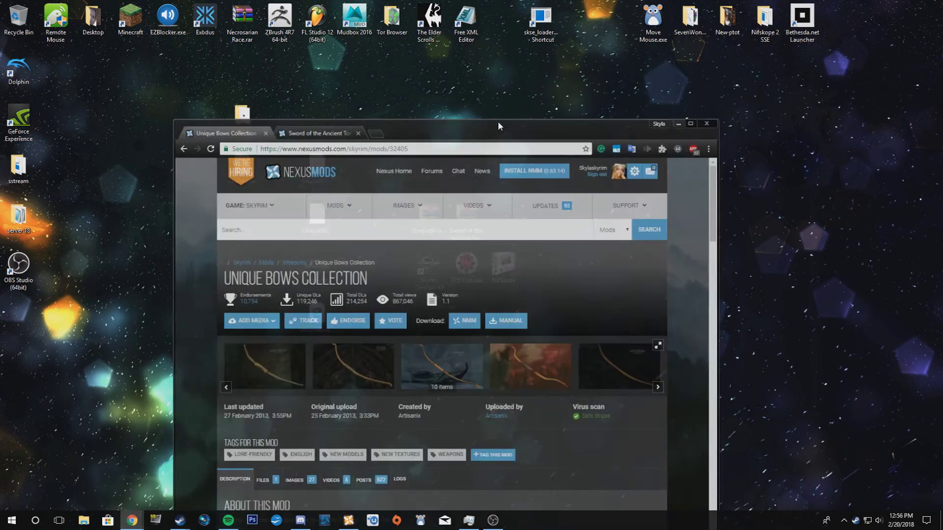
pyautogui.click(388, 122)
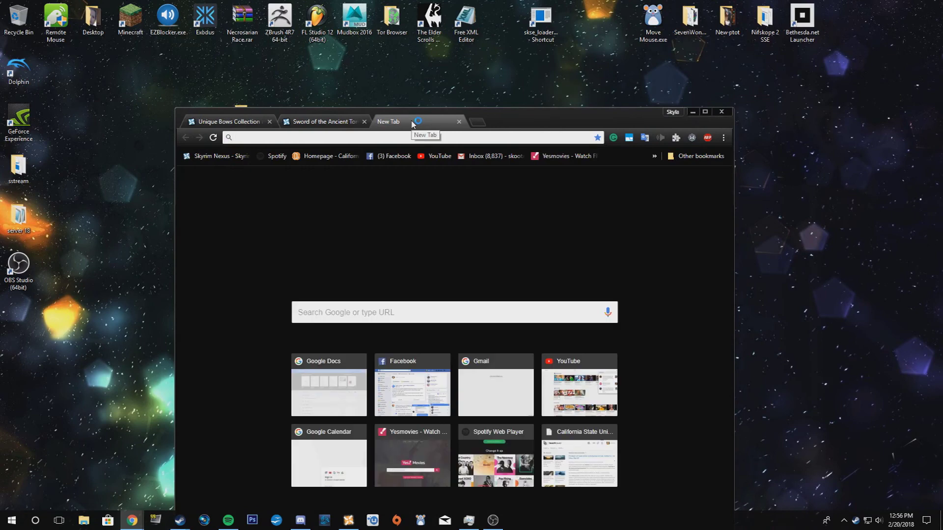
pyautogui.write('bsa extractor')
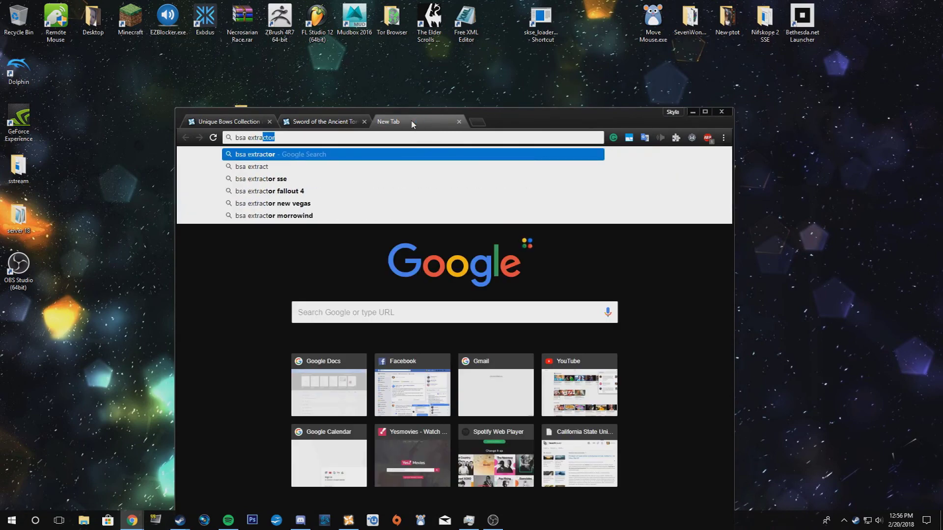
pyautogui.press('Return')
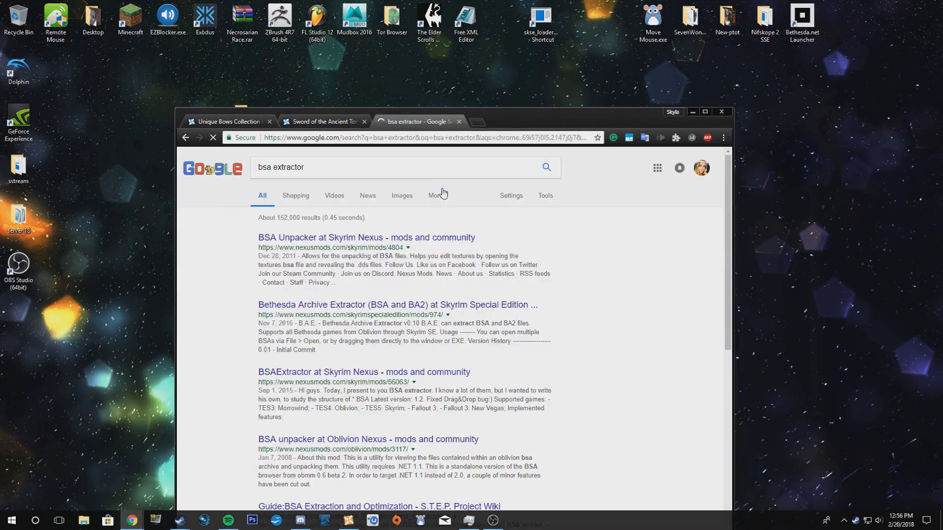
pyautogui.click(329, 239)
pyautogui.moveTo(513, 117); pyautogui.dragTo(677, 40)
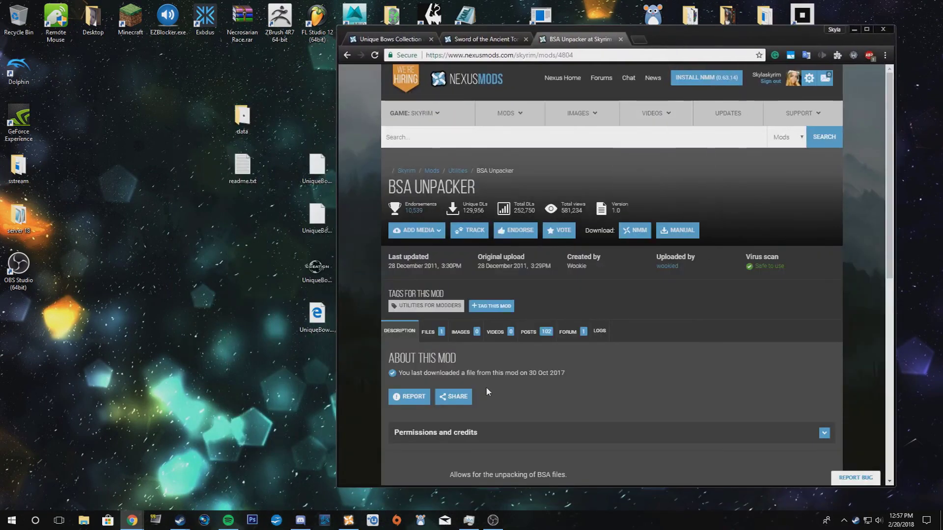
# Step: Manually download the BSA Unpacker main file and place its archive on the desktop
pyautogui.click(430, 333)
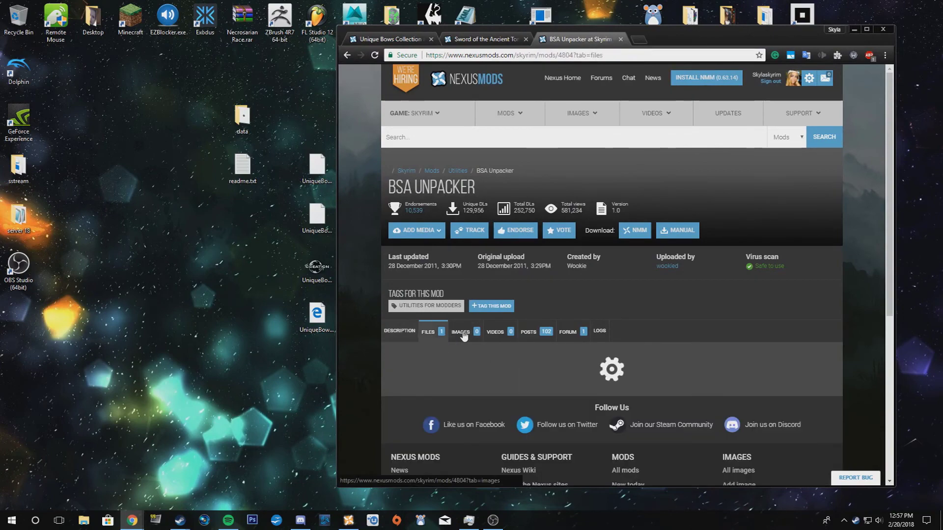
pyautogui.scroll(-1, 652, 325)
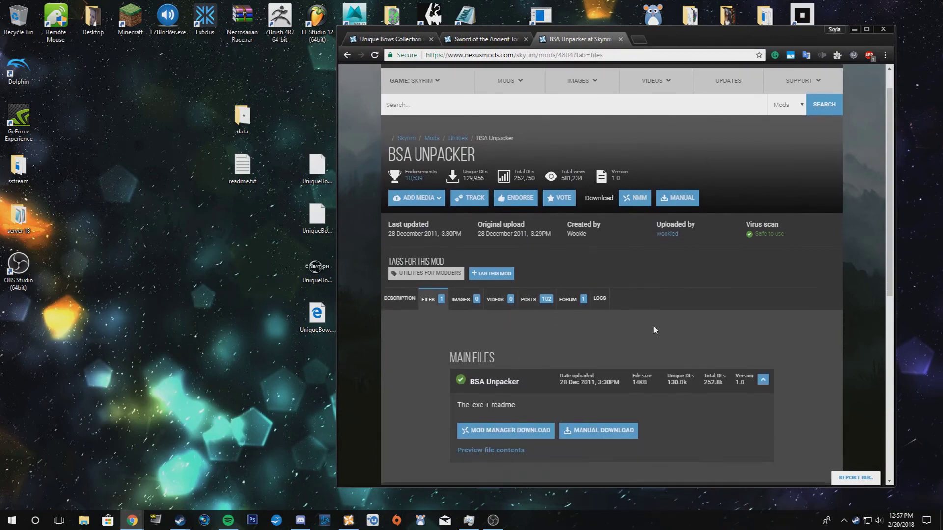
pyautogui.scroll(-3, 653, 325)
pyautogui.click(596, 315)
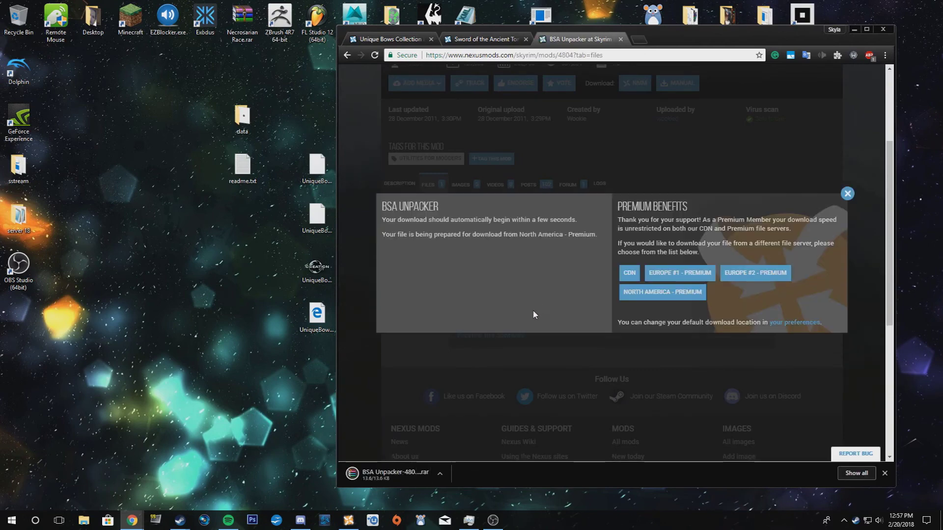
pyautogui.moveTo(378, 472); pyautogui.dragTo(187, 385)
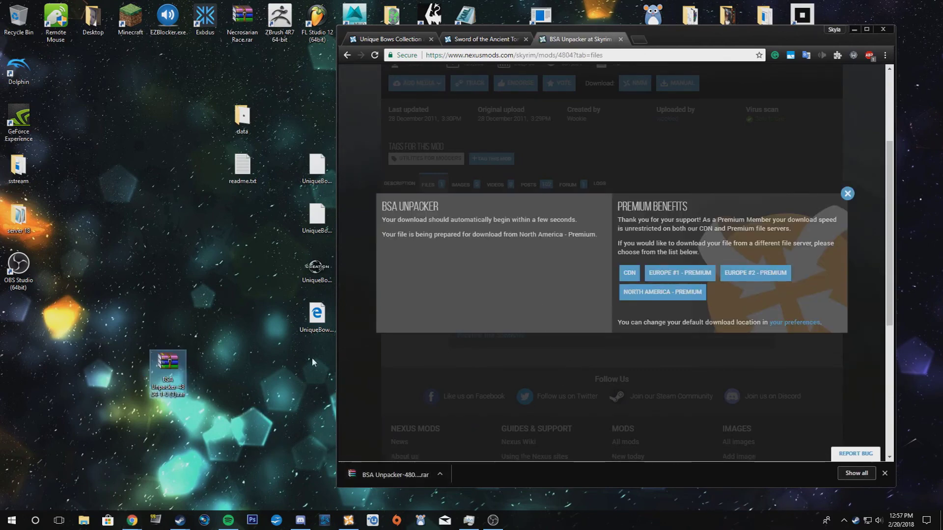
pyautogui.click(854, 30)
# Step: Open the BSA Unpacker archive in WinRAR and run the application inside its BSA Unpacker folder
pyautogui.doubleClick(168, 366)
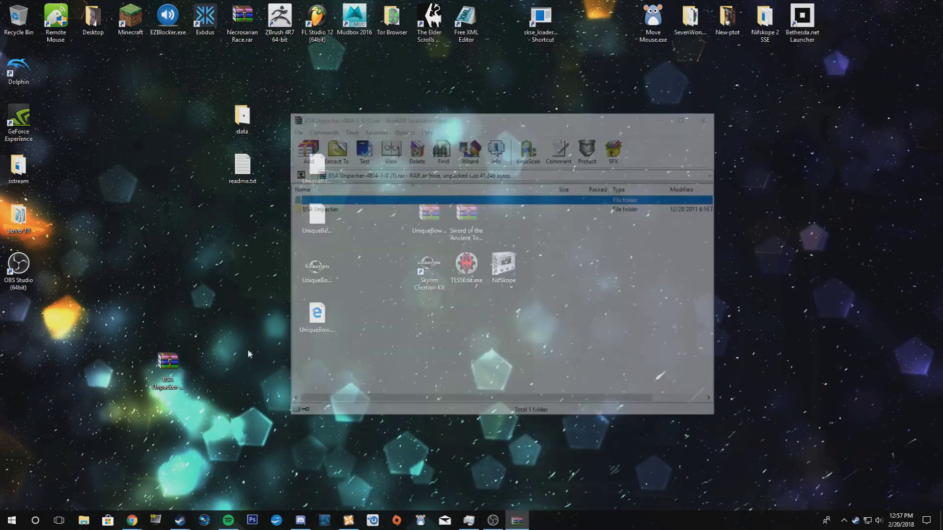
pyautogui.click(634, 110)
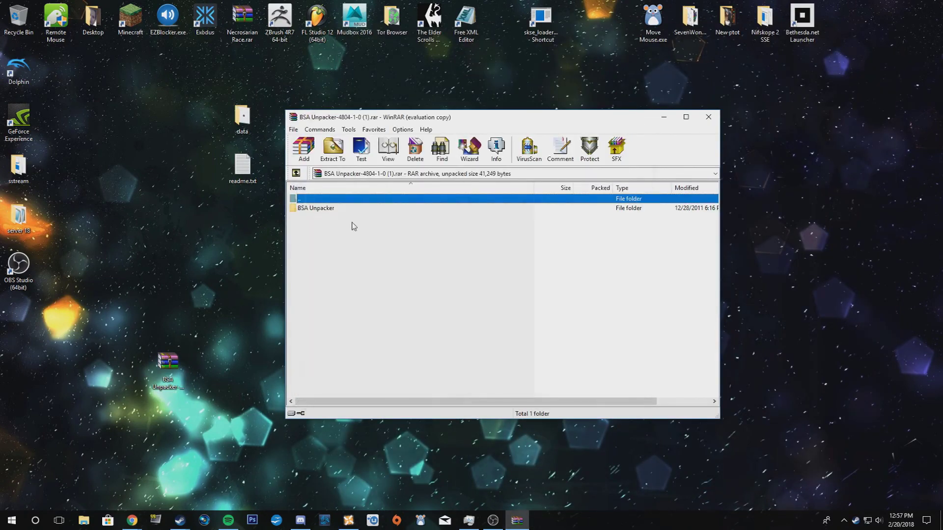
pyautogui.click(346, 209)
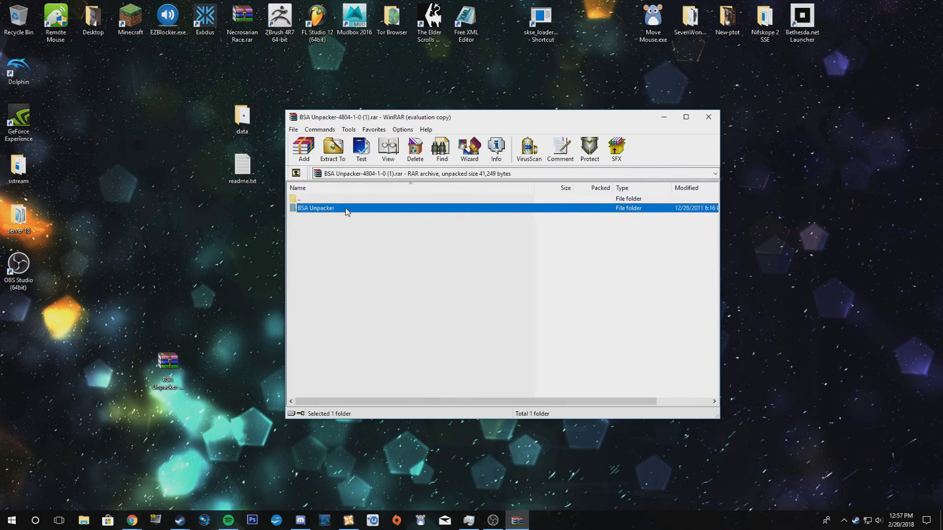
pyautogui.doubleClick(346, 209)
pyautogui.doubleClick(335, 209)
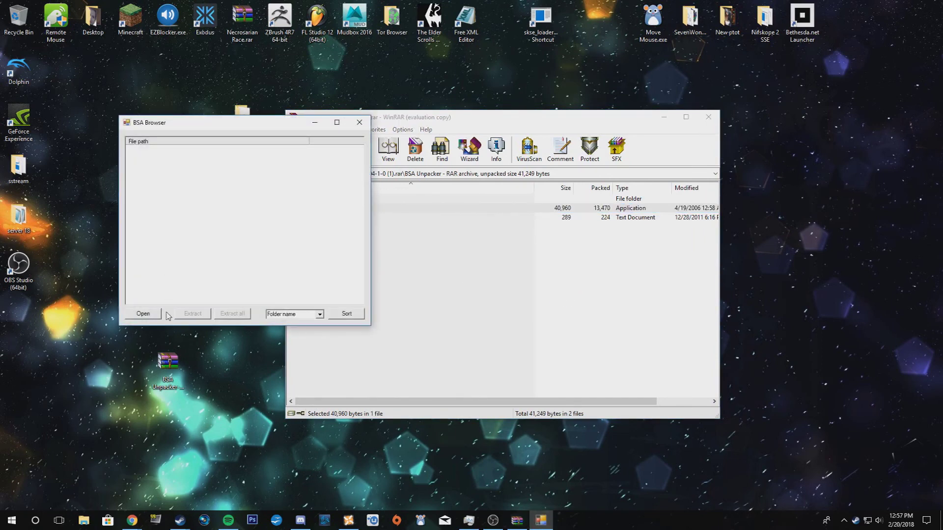
# Step: Load UniqueBows.bsa from the desktop into BSA Browser, accepting its unknown version number
pyautogui.click(142, 314)
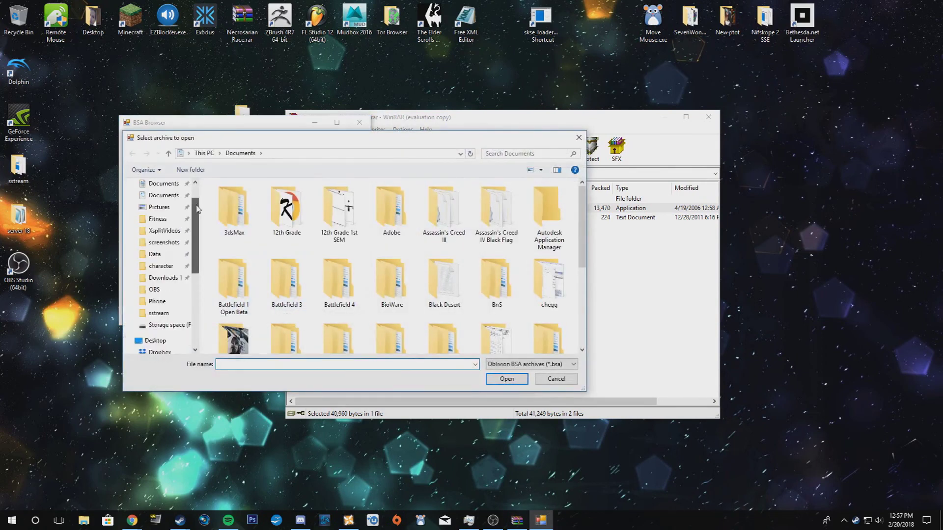
pyautogui.scroll(2, 167, 204)
pyautogui.click(166, 202)
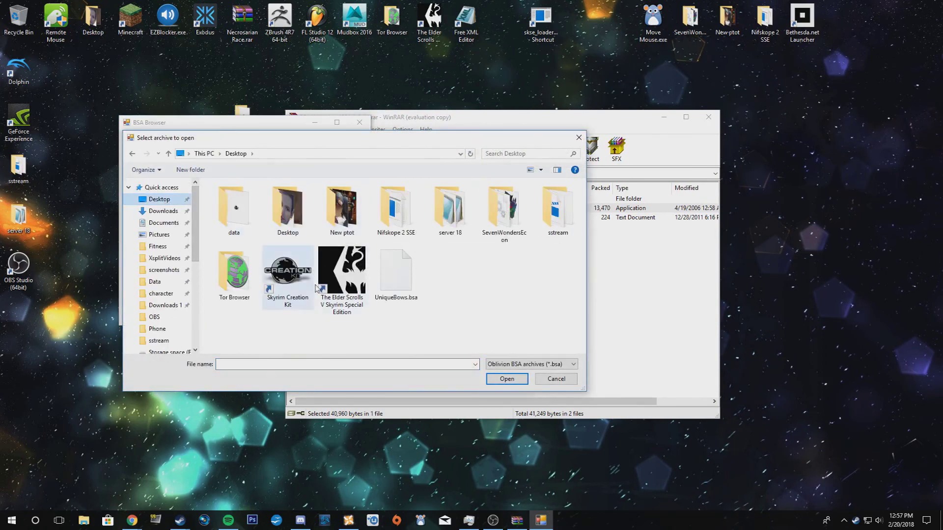
pyautogui.click(396, 274)
pyautogui.click(507, 378)
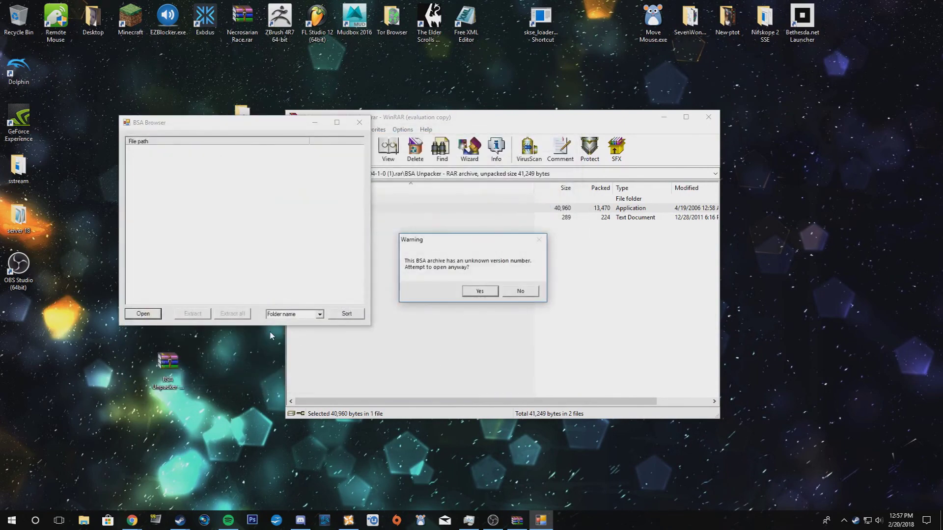
pyautogui.click(480, 292)
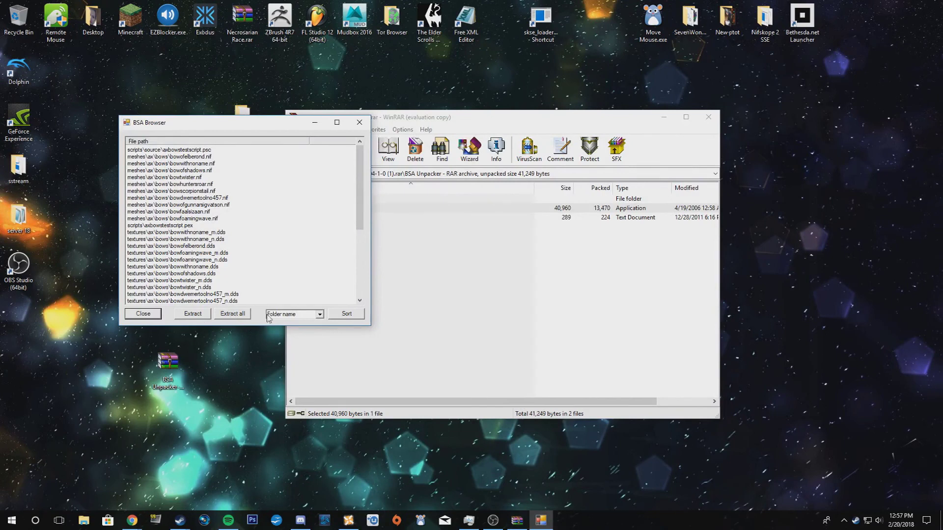
# Step: Extract all archive files into a new desktop folder named "data bows" and open that folder
pyautogui.click(242, 316)
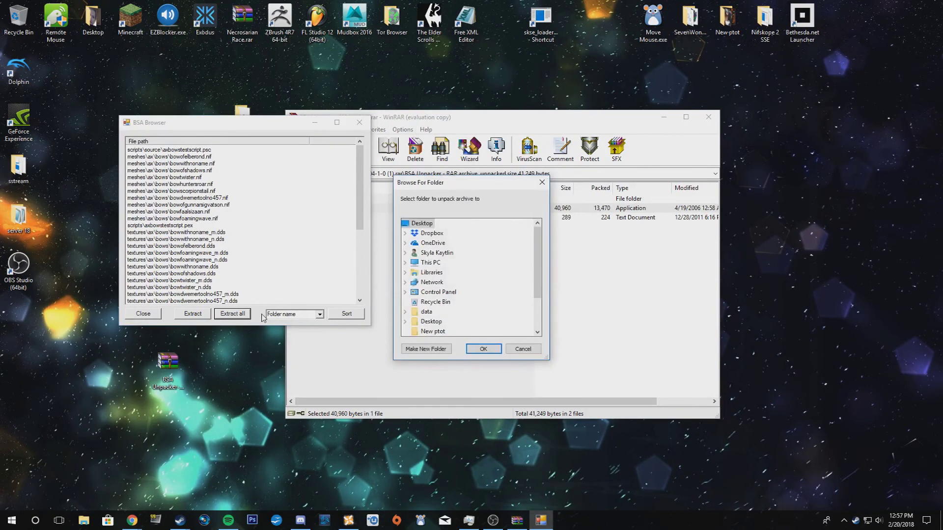
pyautogui.moveTo(537, 265); pyautogui.dragTo(538, 295)
pyautogui.click(425, 349)
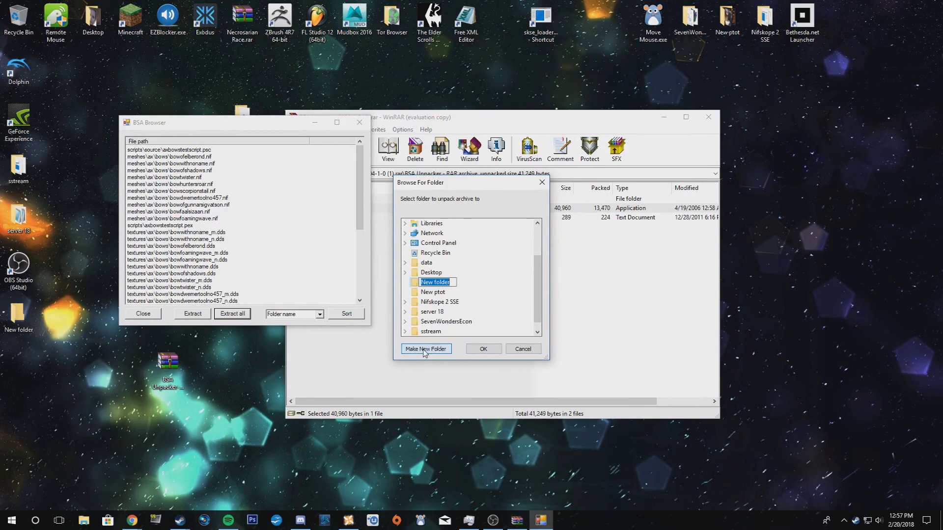
pyautogui.write('data bows')
pyautogui.press('Return')
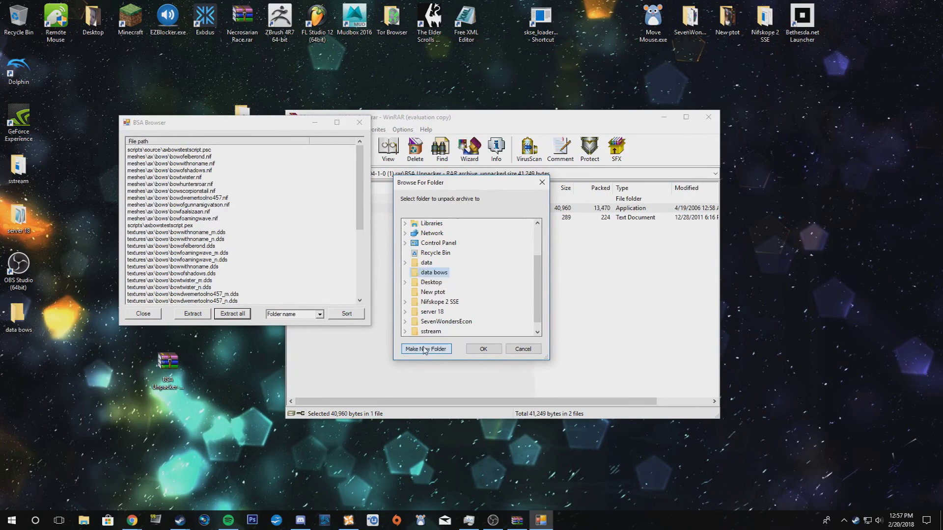
pyautogui.click(483, 348)
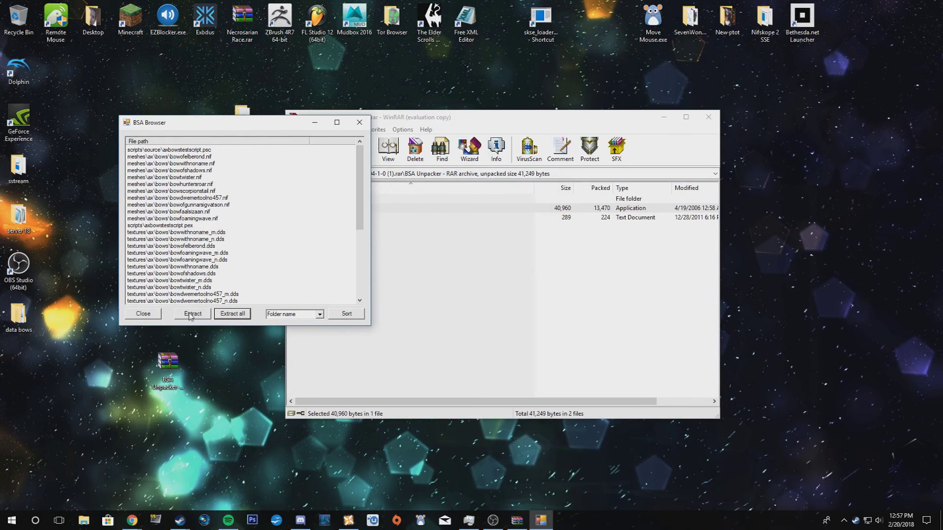
pyautogui.doubleClick(18, 317)
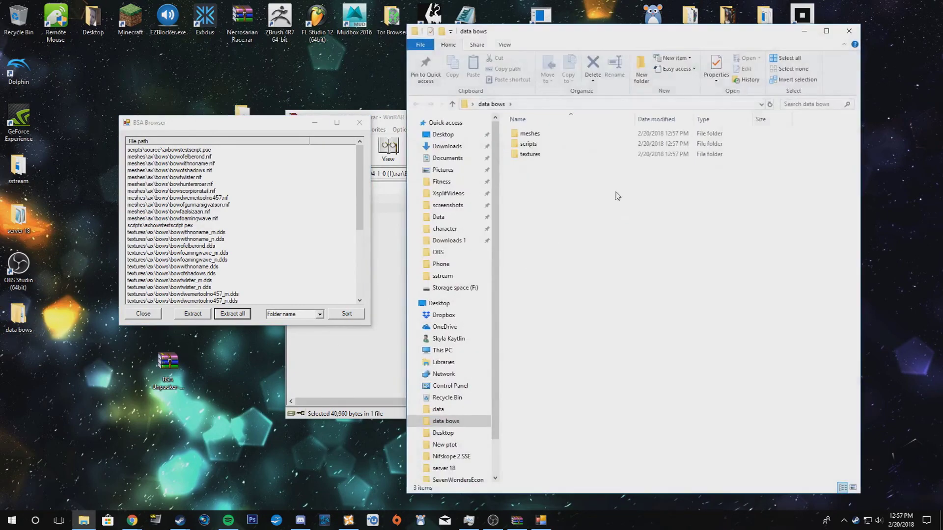
# Step: Close BSA Browser, compare the sword mod's "data" folder with the extracted "data bows" folder, and close the remaining windows
pyautogui.click(360, 122)
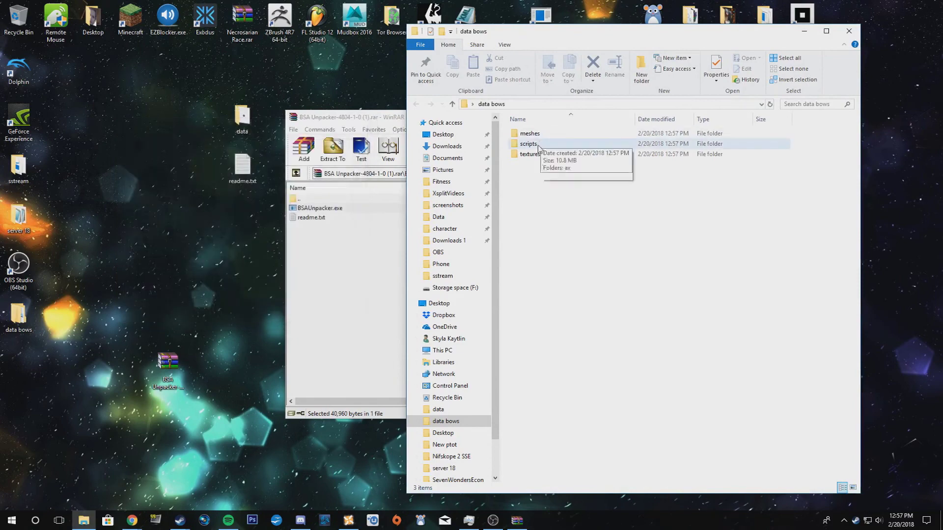
pyautogui.doubleClick(251, 126)
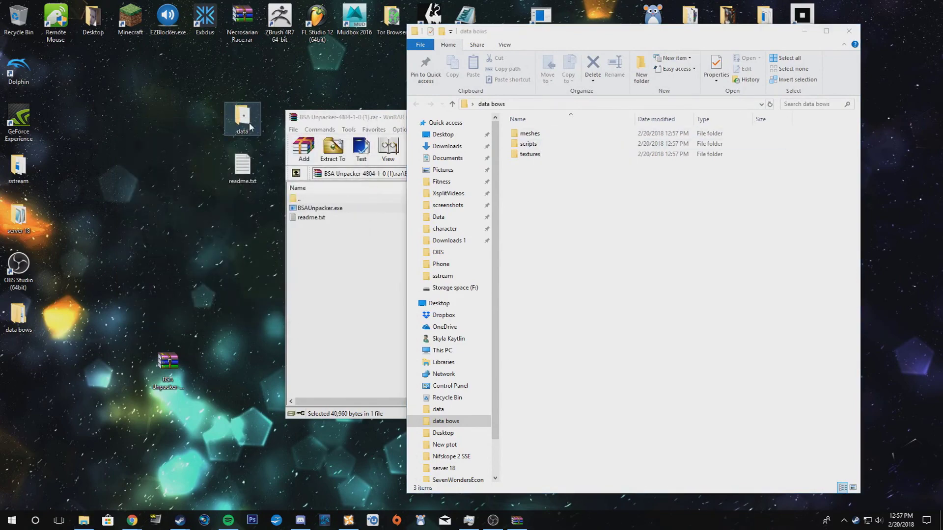
pyautogui.moveTo(587, 37); pyautogui.dragTo(191, 71)
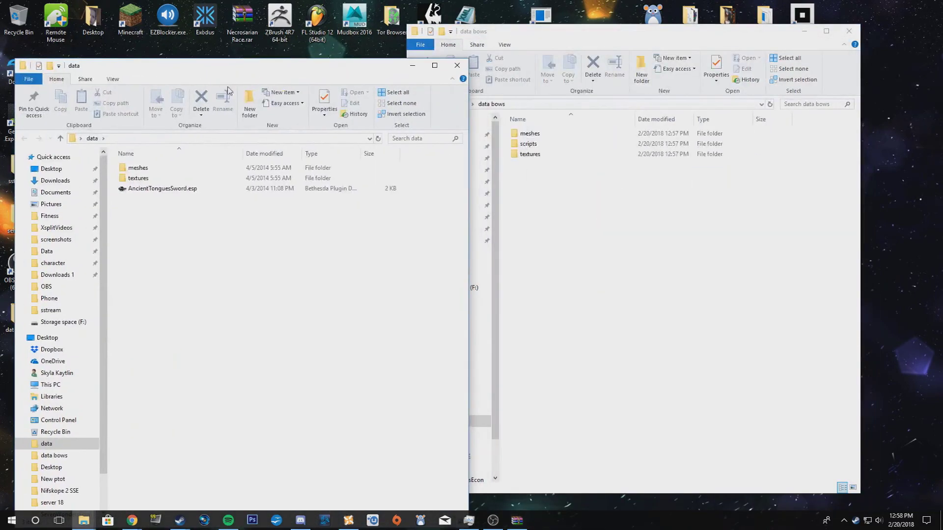
pyautogui.click(162, 190)
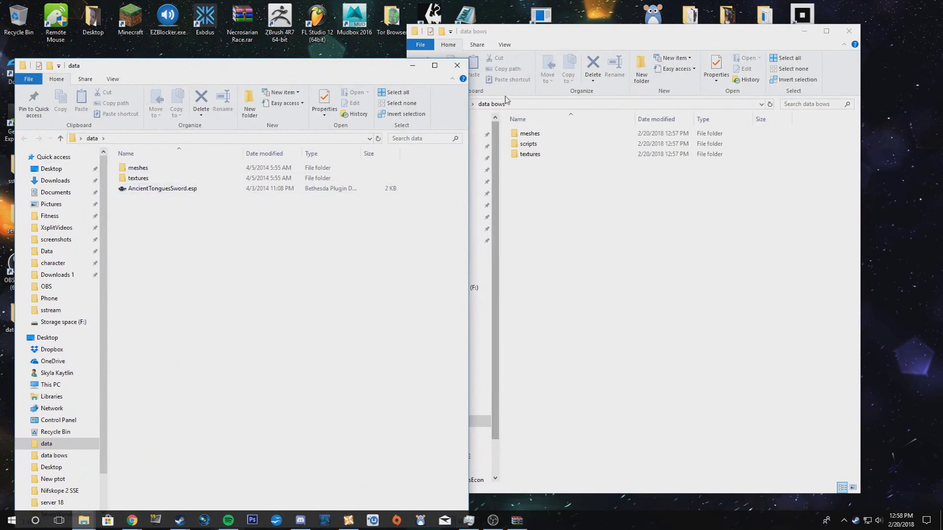
pyautogui.click(457, 65)
pyautogui.click(851, 33)
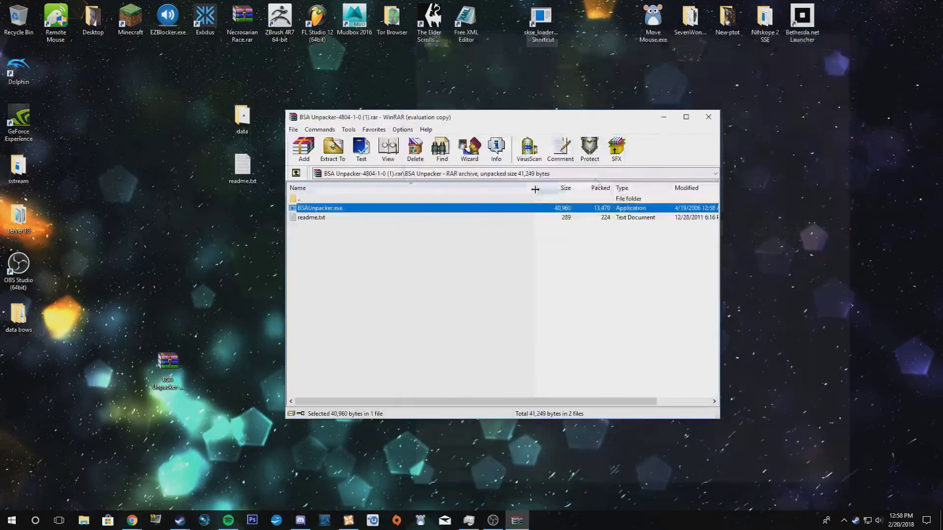
pyautogui.click(711, 117)
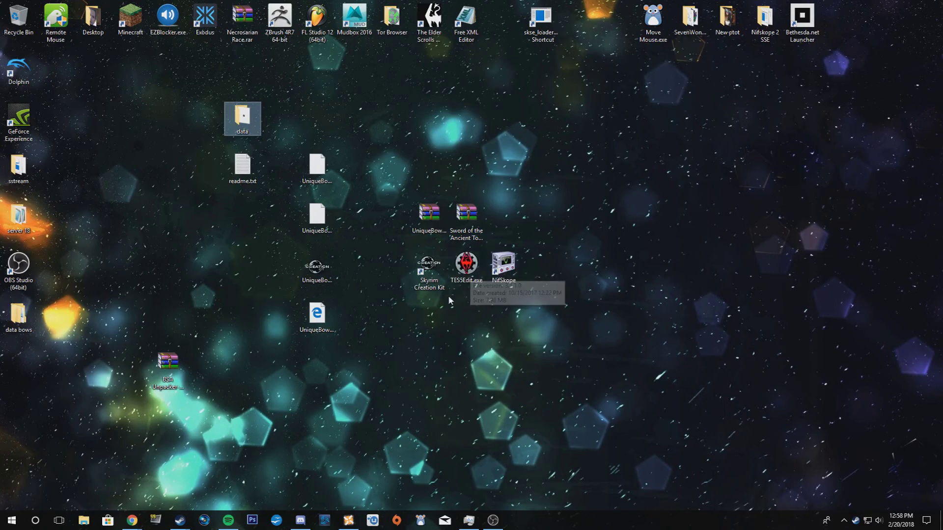
# Step: Browse to the TesvEdit folder inside the Skyrim installation directory and run TES5Edit.exe
pyautogui.click(84, 520)
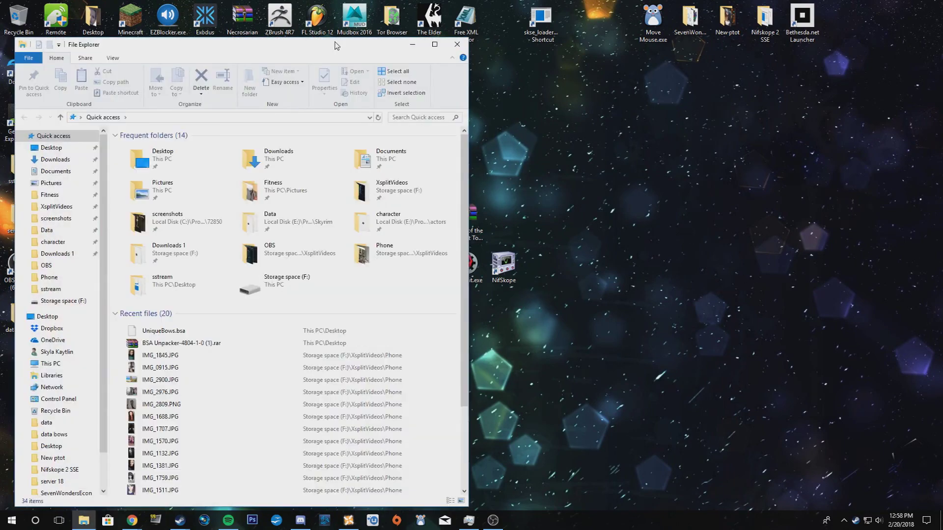
pyautogui.moveTo(334, 45); pyautogui.dragTo(364, 51)
pyautogui.moveTo(823, 74); pyautogui.dragTo(747, 46)
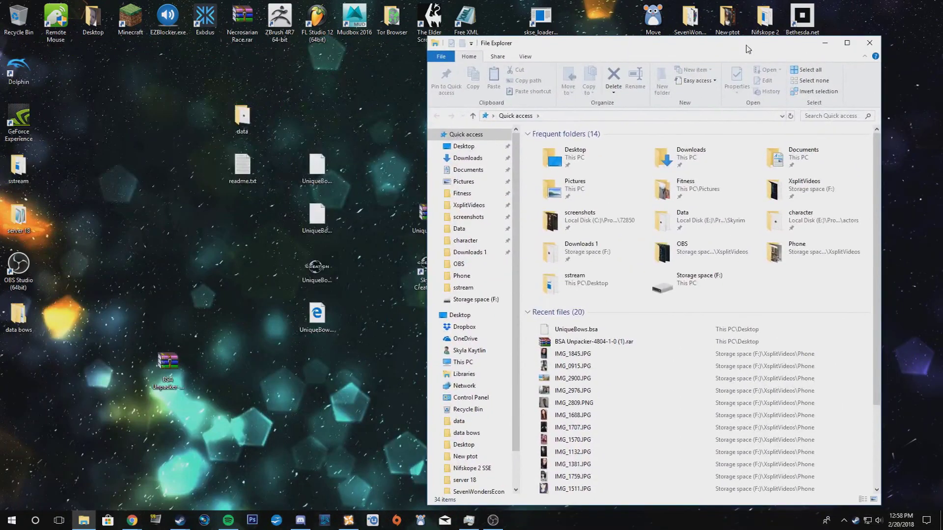
pyautogui.click(466, 233)
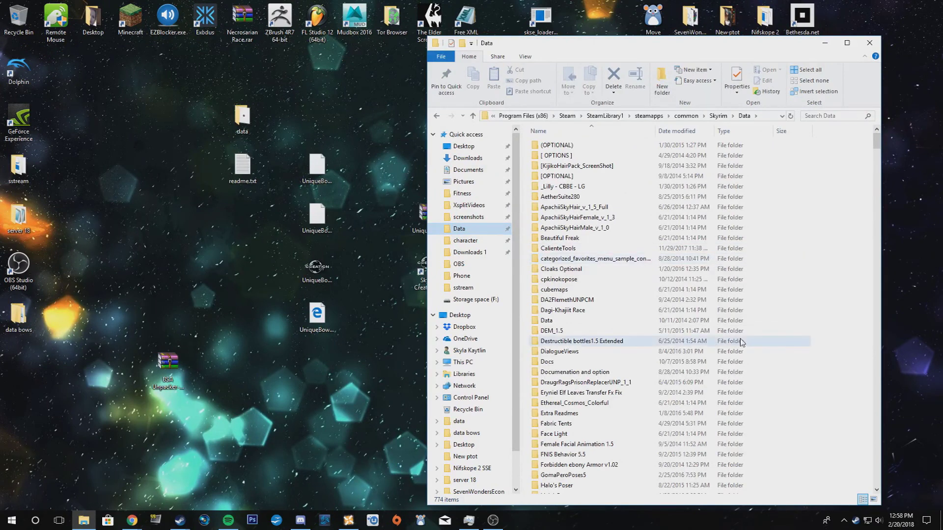
pyautogui.click(718, 116)
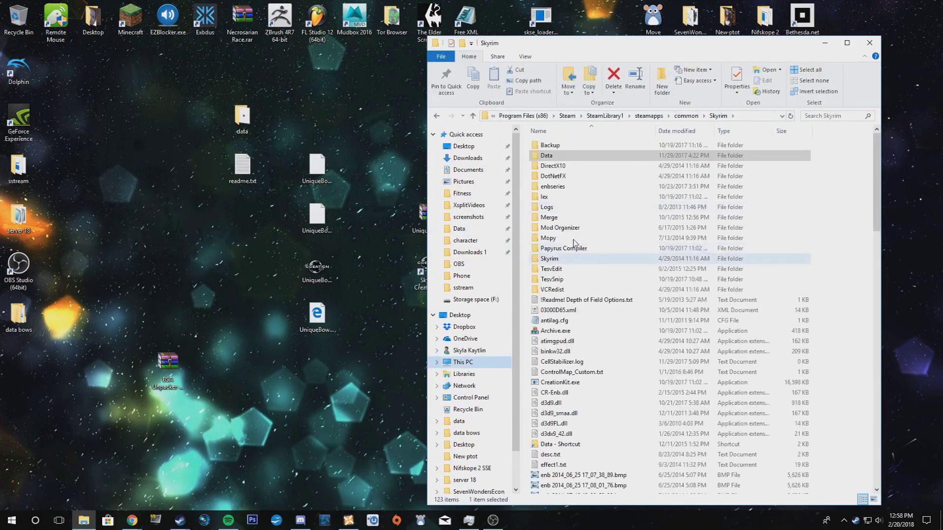
pyautogui.doubleClick(561, 271)
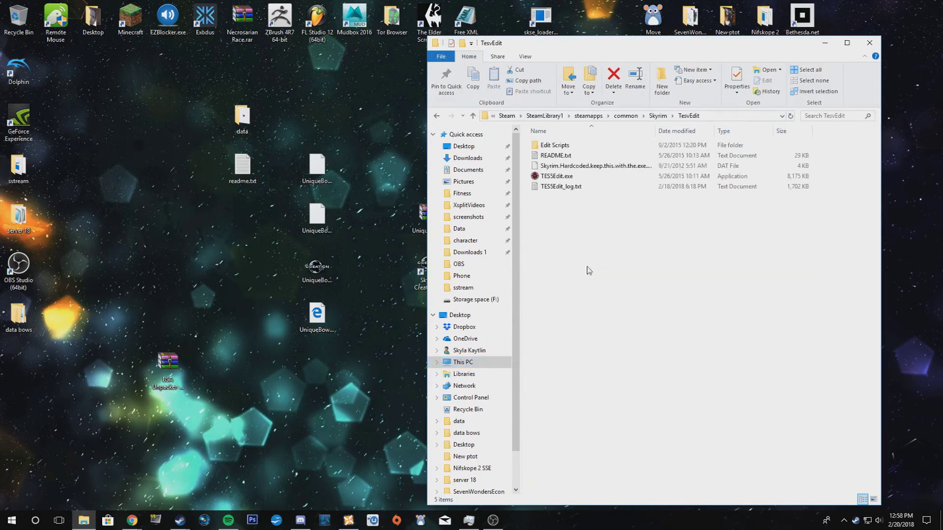
pyautogui.doubleClick(569, 180)
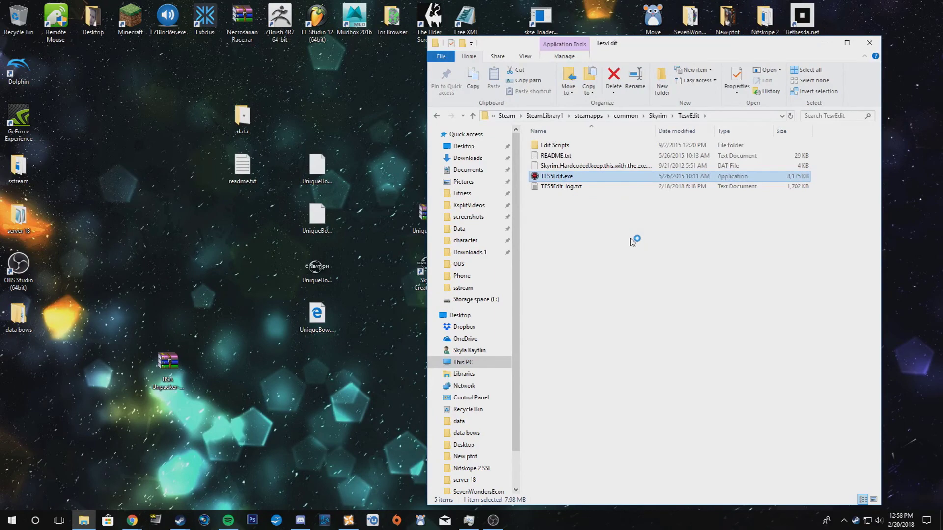
# Step: Load only UniqueBows.esp from the plugin selection and expand its record categories
pyautogui.moveTo(481, 172); pyautogui.dragTo(481, 405)
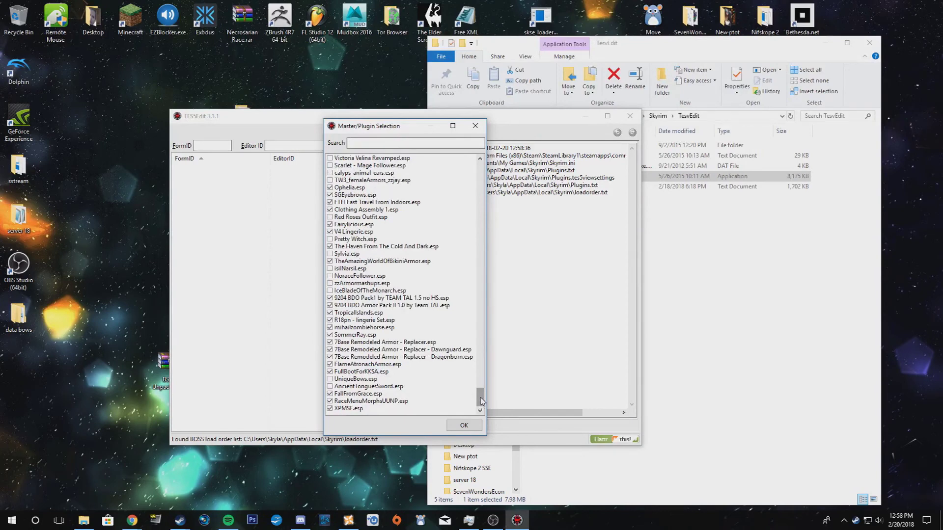
pyautogui.doubleClick(357, 380)
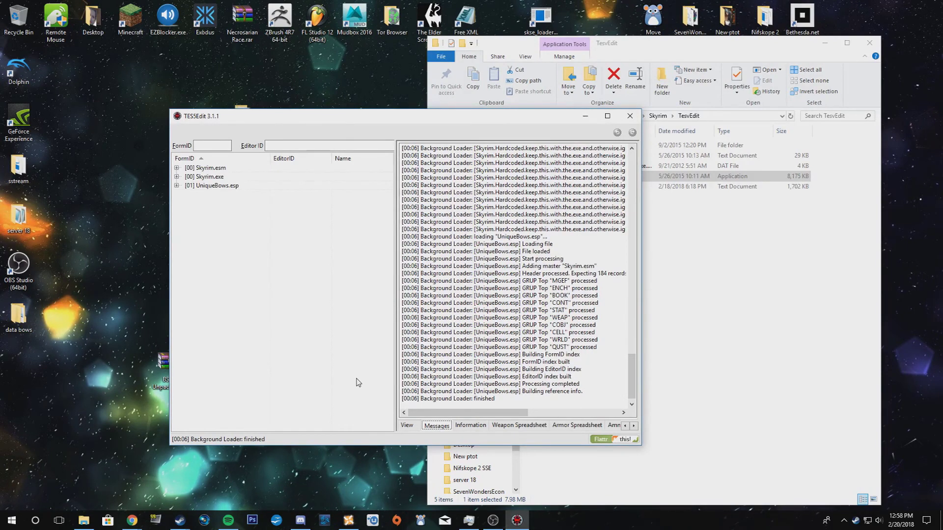
pyautogui.click(177, 186)
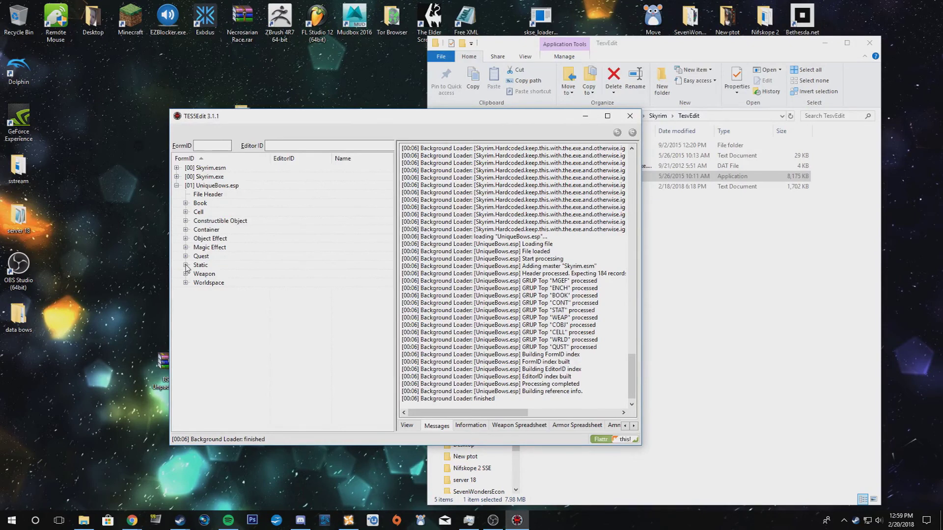
# Step: Examine the Static and Weapon records of UniqueBows.esp with full editor IDs and names readable, and close TES5Edit
pyautogui.click(186, 265)
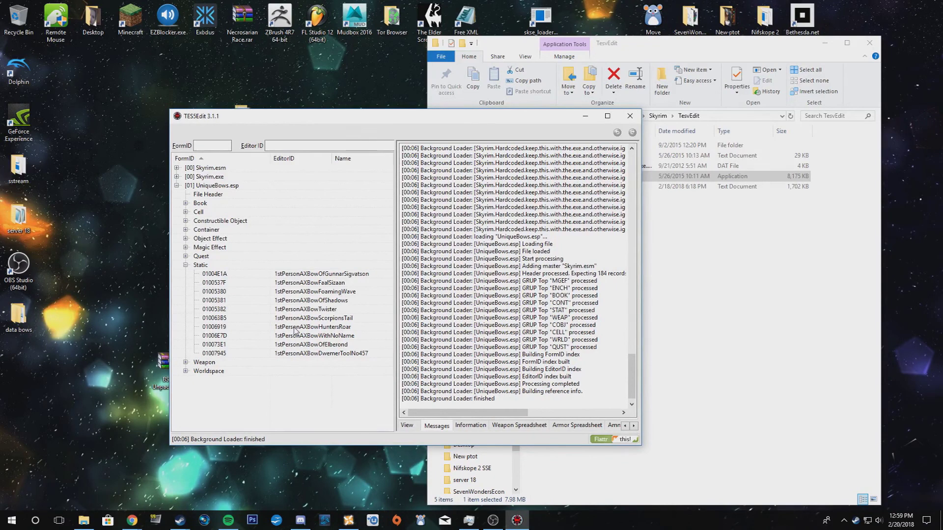
pyautogui.click(186, 265)
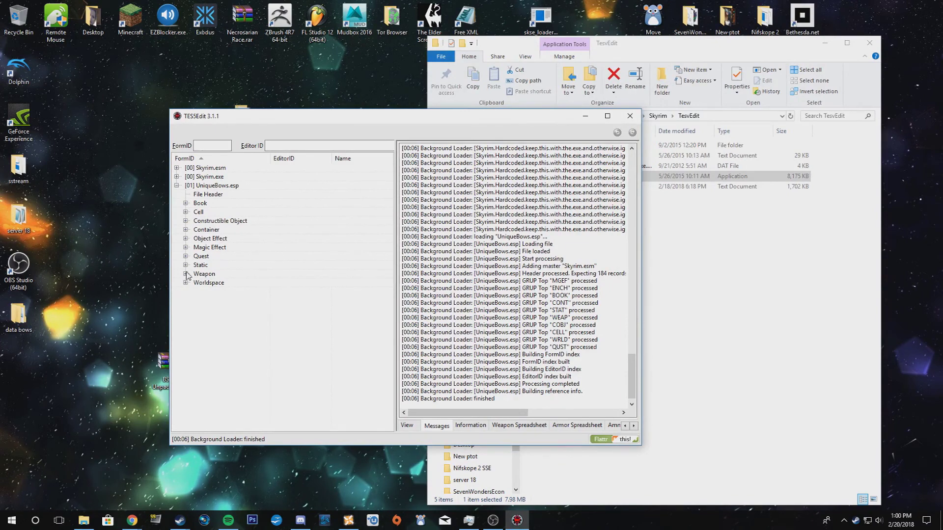
pyautogui.click(186, 274)
pyautogui.scroll(-1, 261, 256)
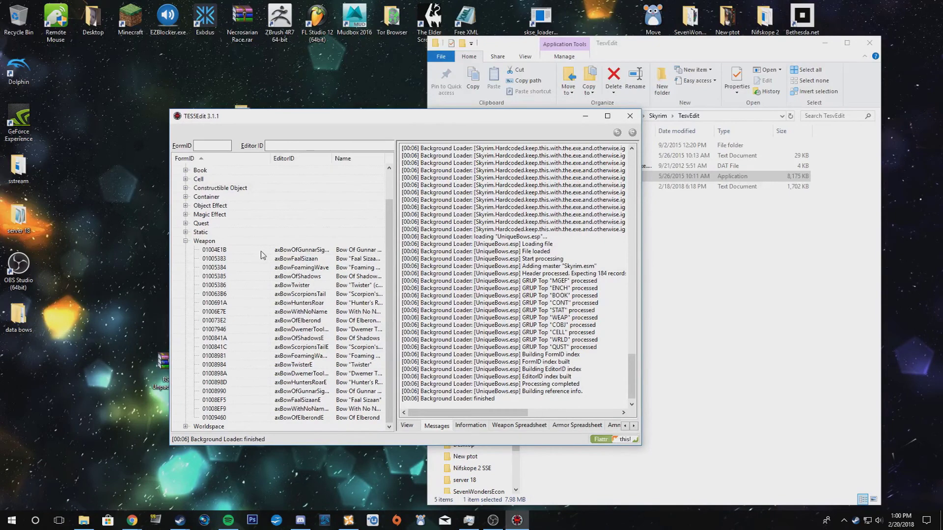
pyautogui.moveTo(397, 172); pyautogui.dragTo(470, 181)
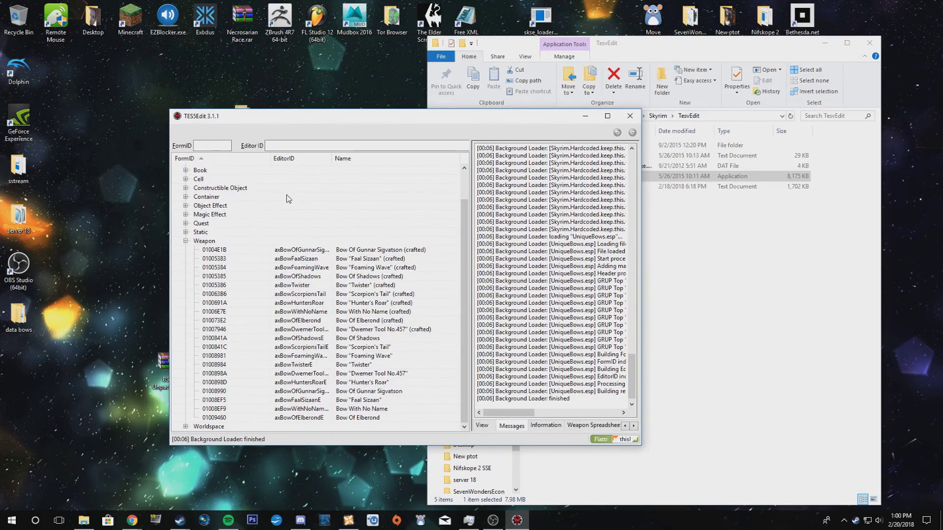
pyautogui.moveTo(334, 158); pyautogui.dragTo(373, 159)
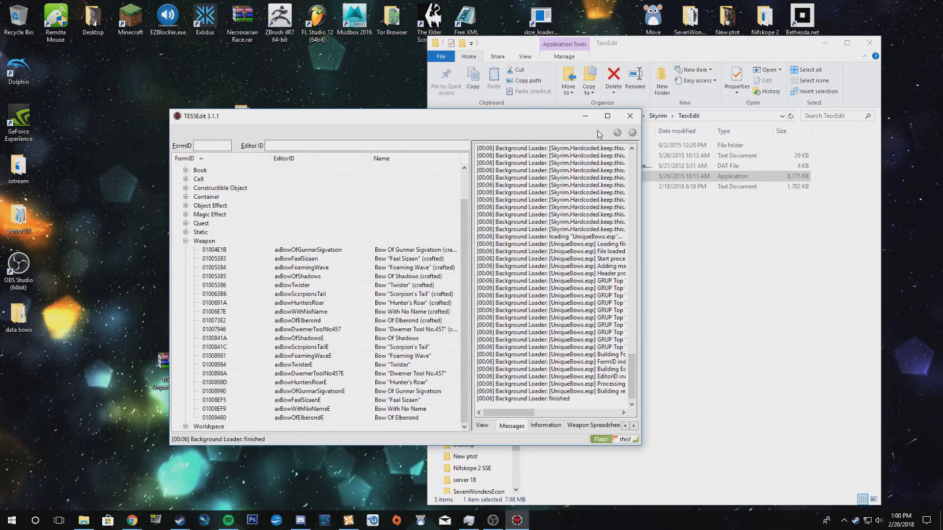
pyautogui.click(630, 115)
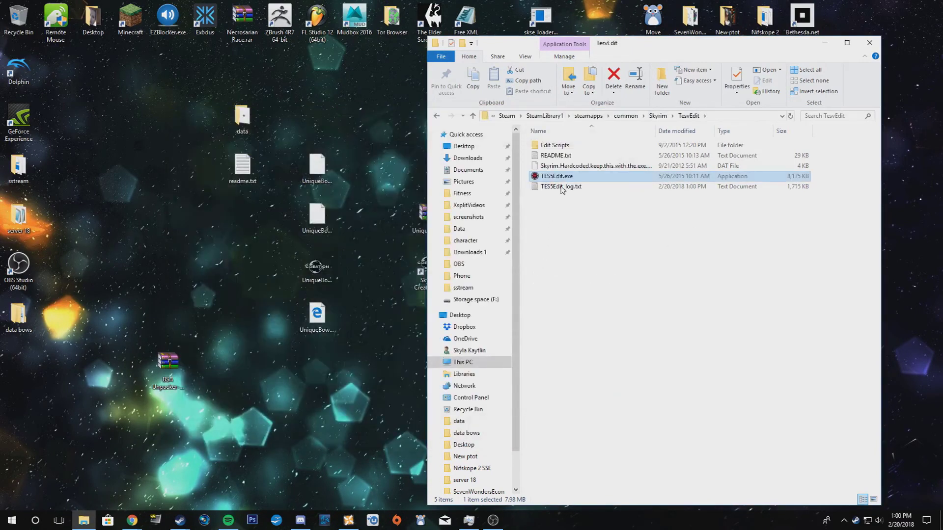
# Step: Run TES5Edit.exe again and load only AncientTonguesSword.esp from the plugin selection
pyautogui.doubleClick(569, 177)
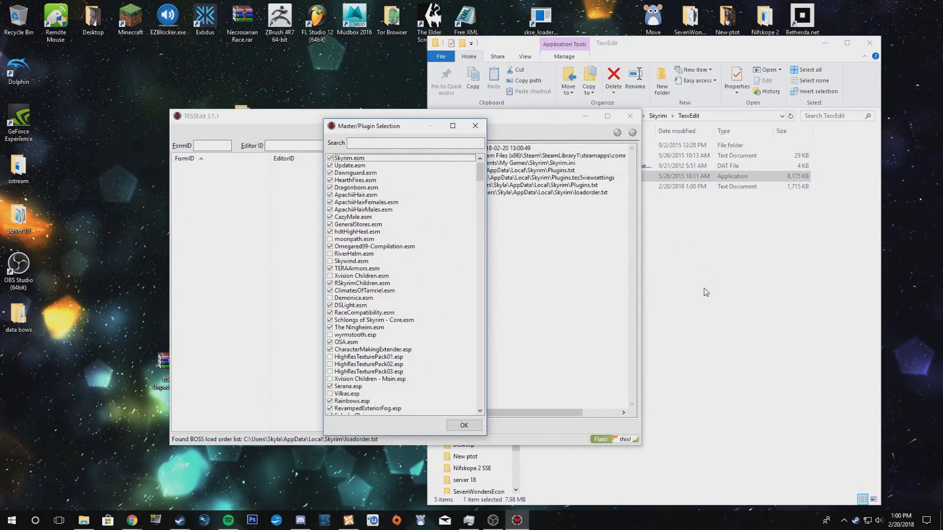
pyautogui.moveTo(480, 172); pyautogui.dragTo(485, 410)
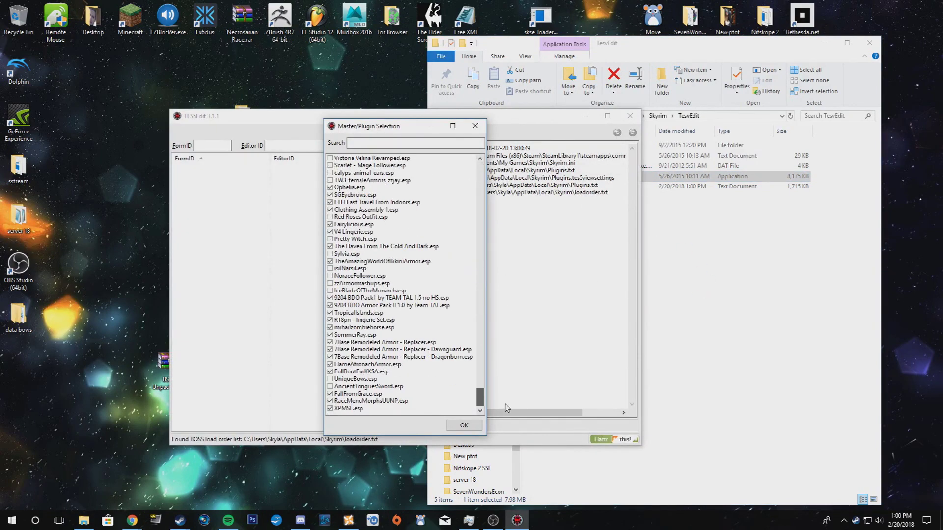
pyautogui.doubleClick(346, 387)
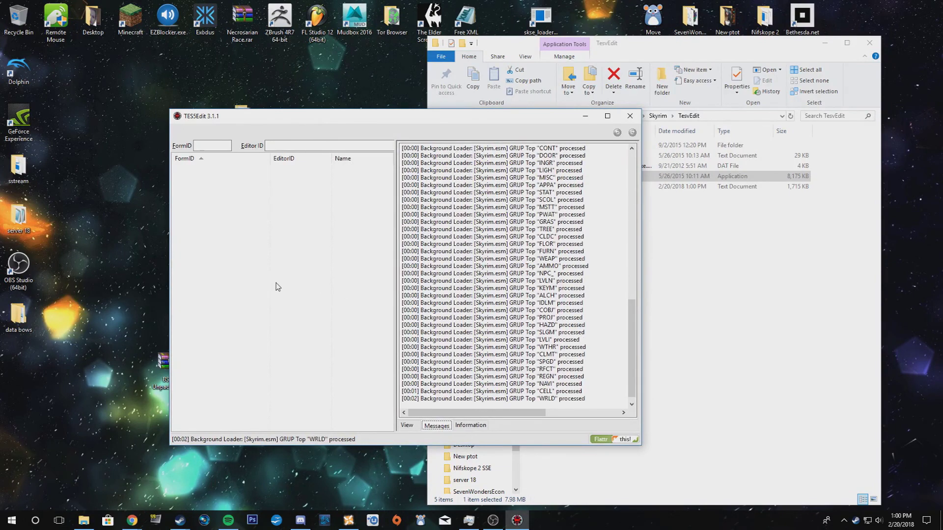
# Step: Examine the Weapon and Static records of AncientTonguesSword.esp, and close TES5Edit
pyautogui.click(176, 186)
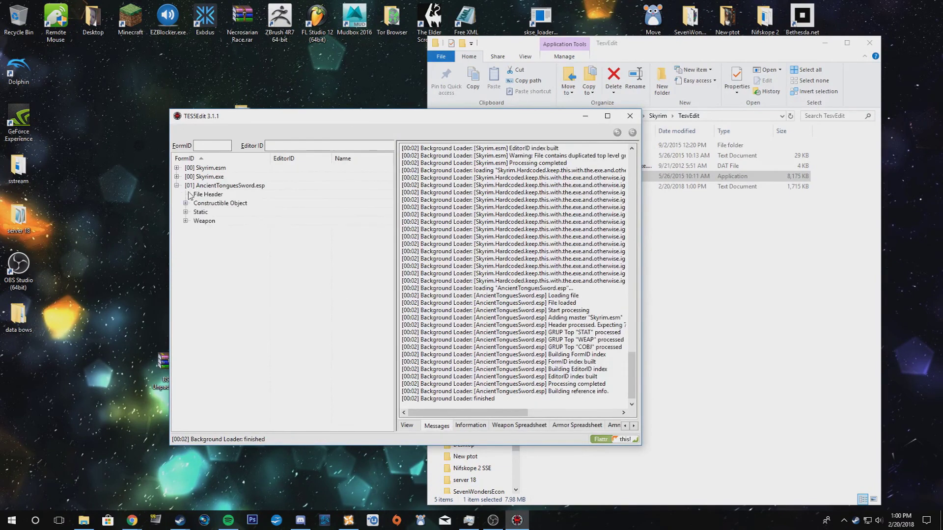
pyautogui.click(185, 221)
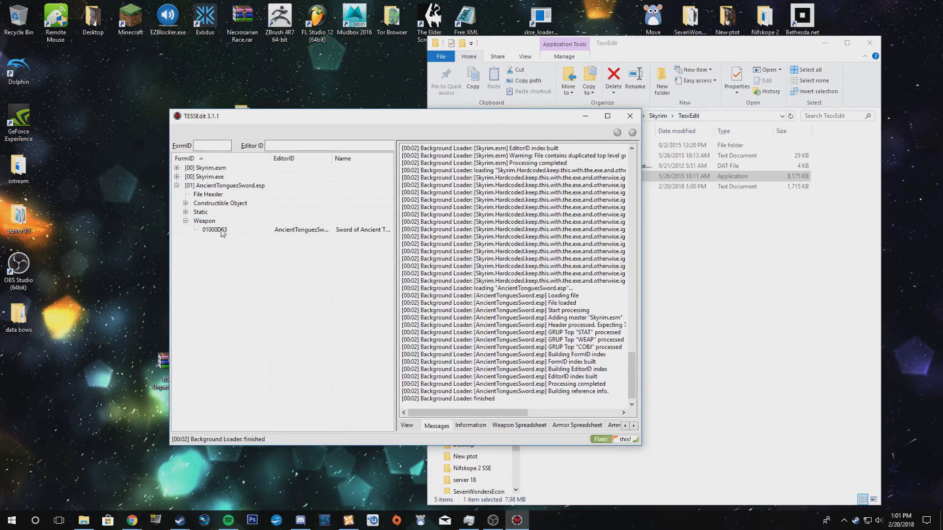
pyautogui.click(185, 212)
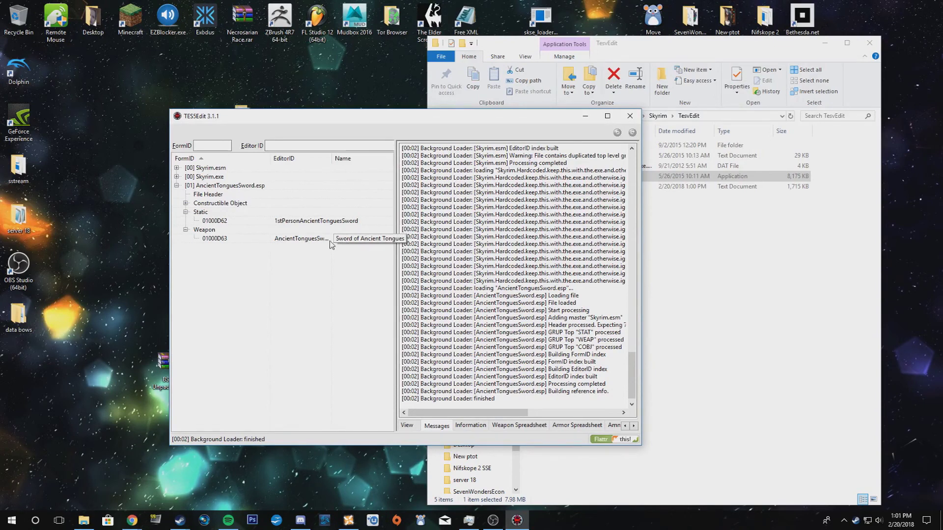
pyautogui.click(629, 118)
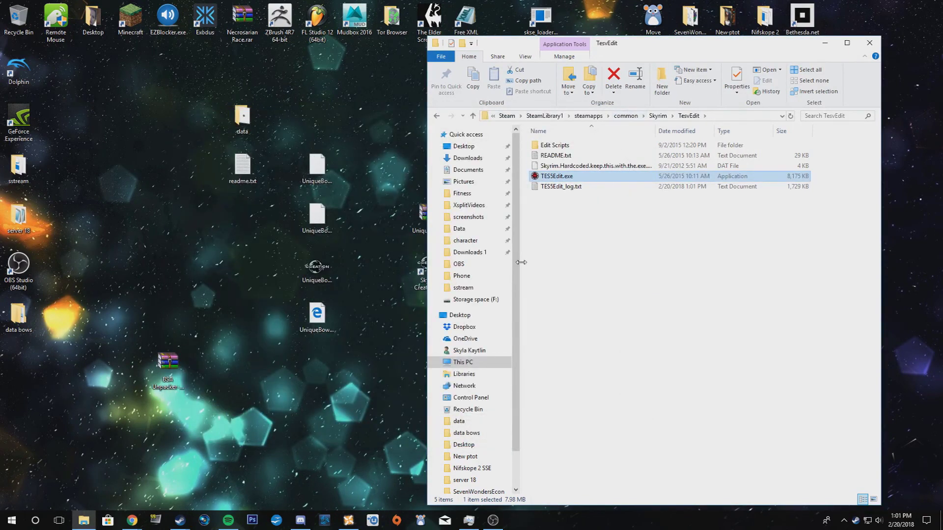
# Step: Launch the Skyrim Creation Kit from the desktop and open its plugin and master file selection
pyautogui.moveTo(658, 47); pyautogui.dragTo(772, 107)
pyautogui.doubleClick(428, 269)
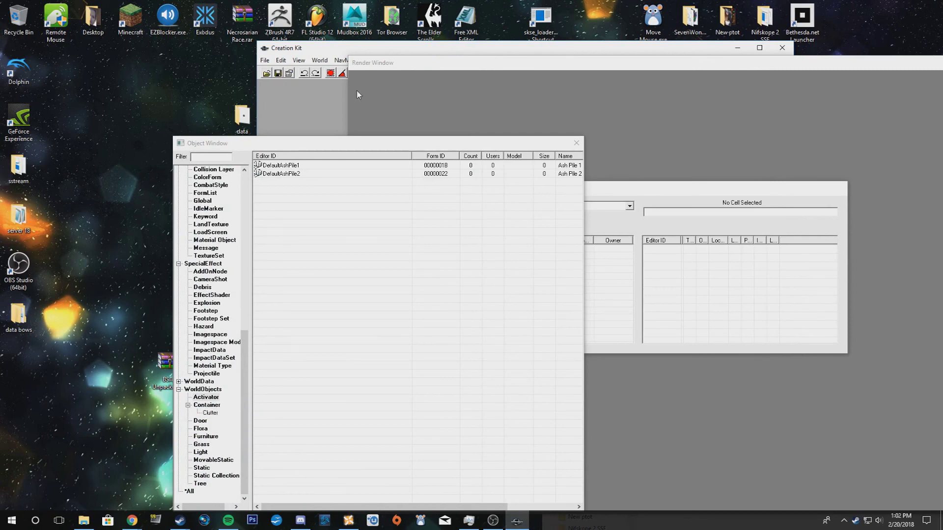
pyautogui.click(267, 74)
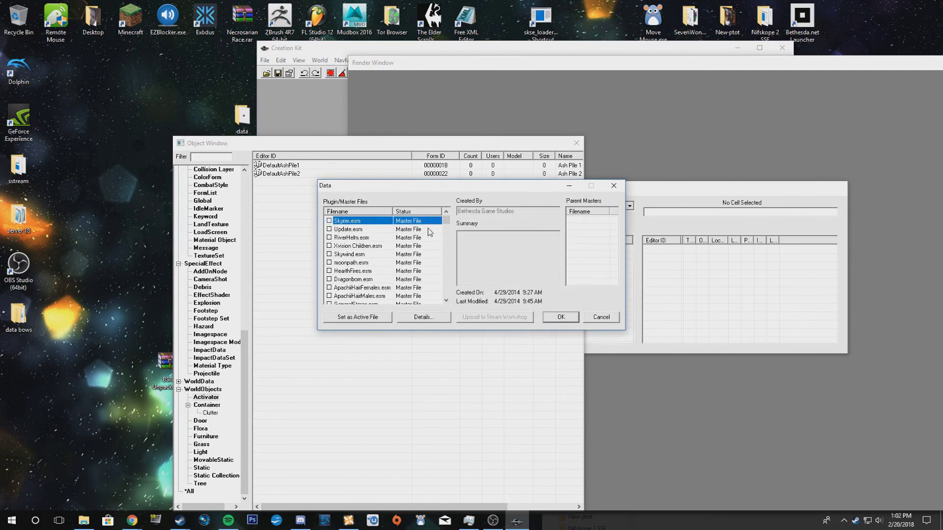
# Step: Mark Sylvia.esp for loading and set it as the active file
pyautogui.moveTo(448, 224); pyautogui.dragTo(449, 301)
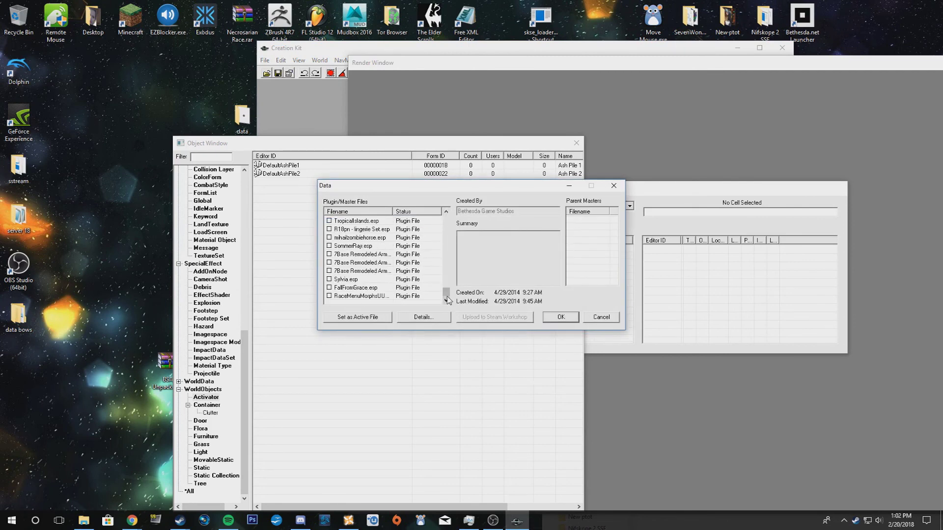
pyautogui.doubleClick(330, 280)
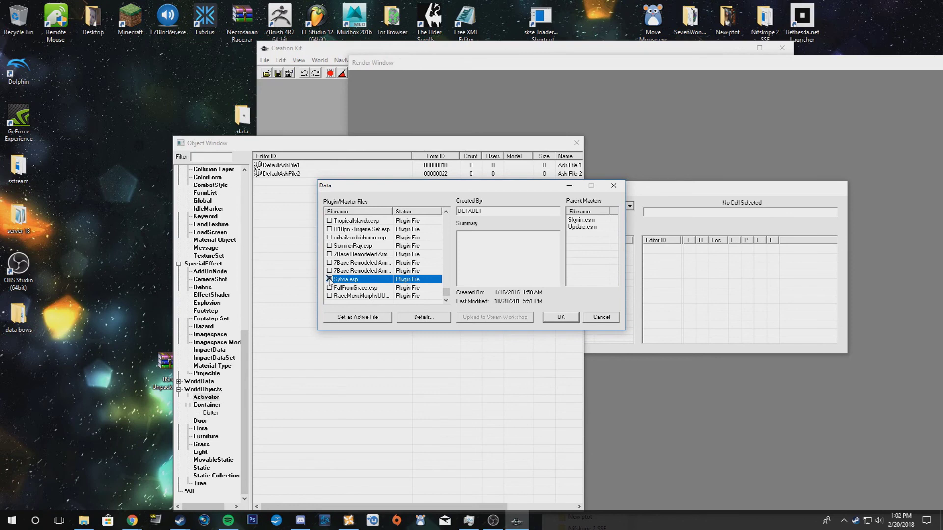
pyautogui.click(357, 318)
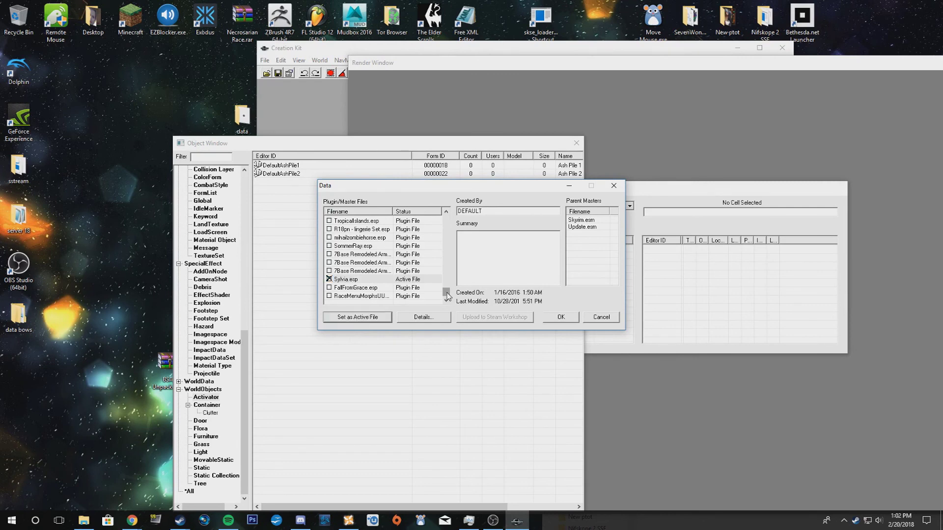
# Step: Mark UniqueBows.esp and AncientTonguesSword.esp for loading alongside the active Sylvia.esp, and load the selected plugins
pyautogui.moveTo(447, 296); pyautogui.dragTo(446, 292)
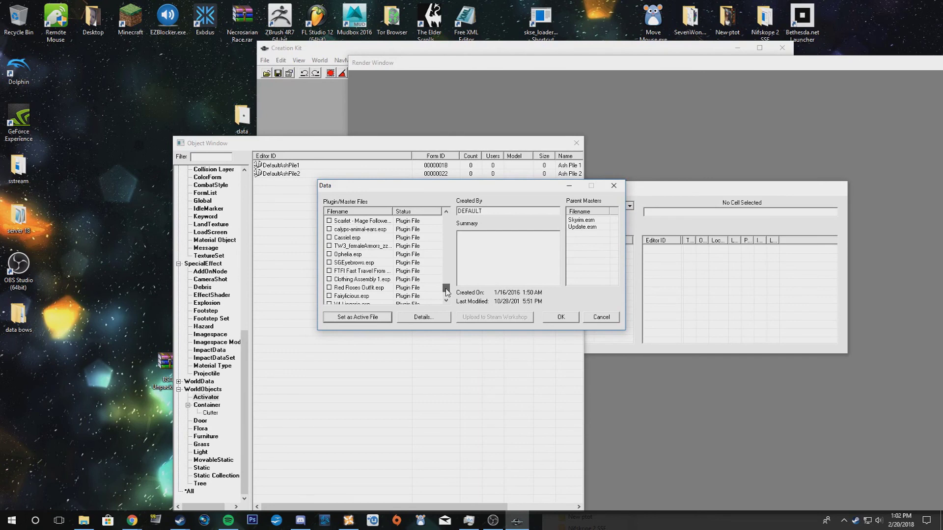
pyautogui.moveTo(447, 292); pyautogui.dragTo(448, 295)
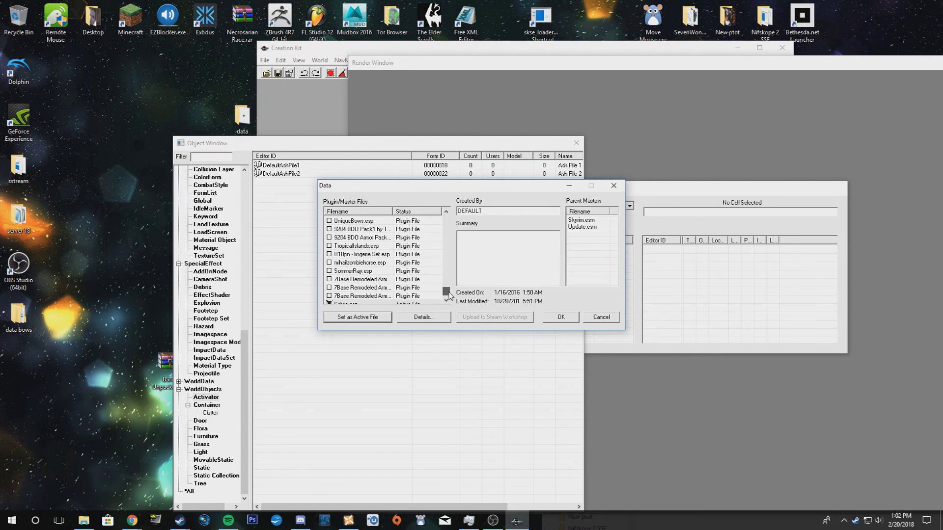
pyautogui.doubleClick(328, 221)
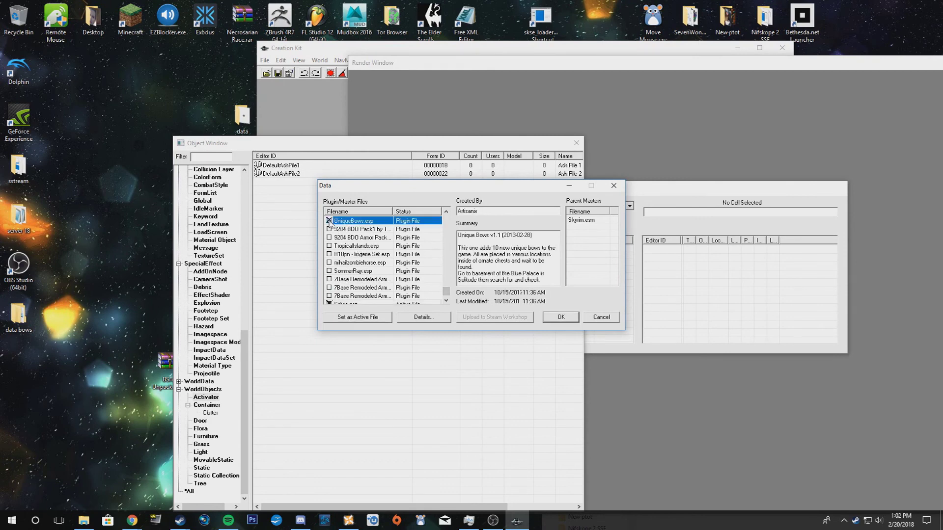
pyautogui.scroll(3, 449, 294)
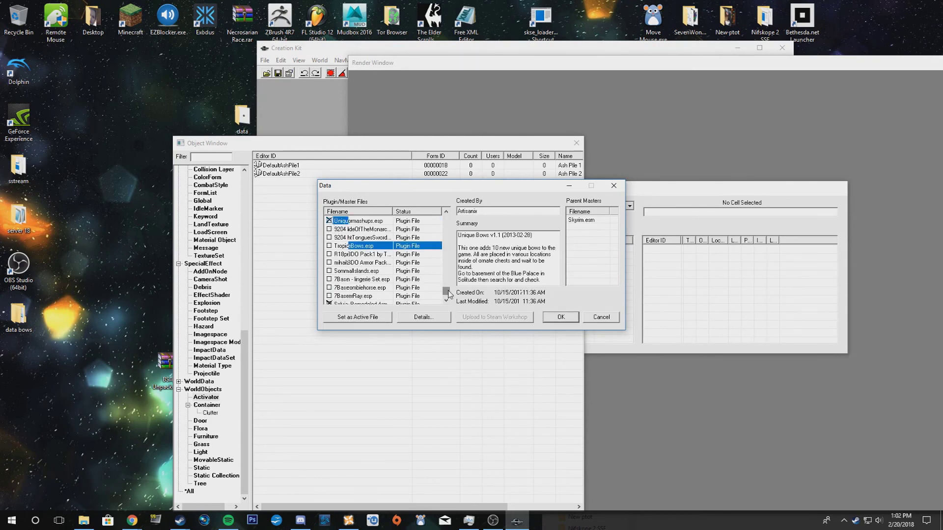
pyautogui.doubleClick(329, 288)
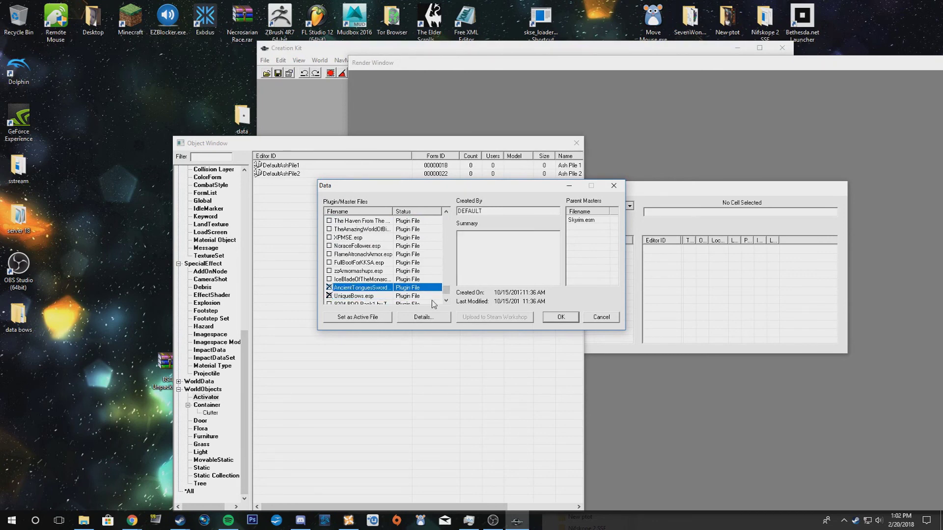
pyautogui.click(561, 318)
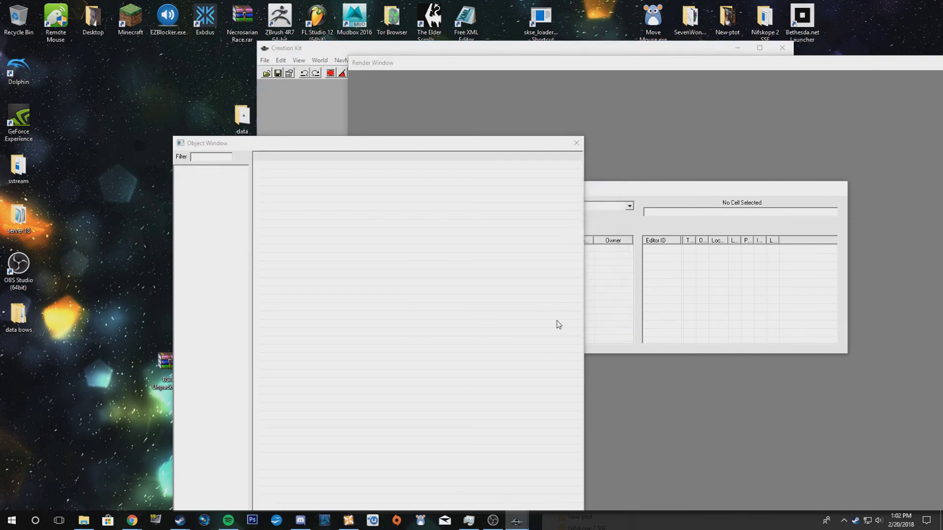
pyautogui.click(544, 303)
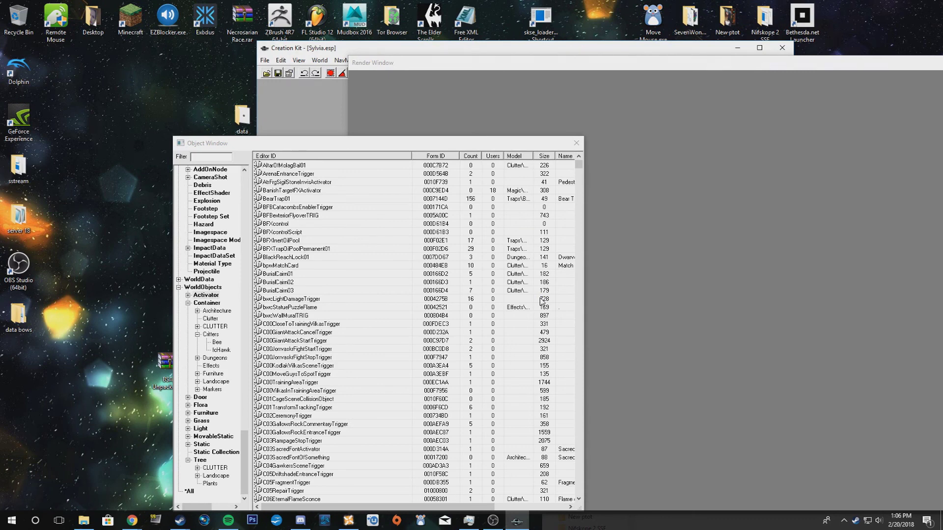
# Step: Filter the list of all objects by "1stpersonaxbow" and duplicate the 1stPersonAXBowHuntersRoar static
pyautogui.click(189, 491)
pyautogui.click(218, 157)
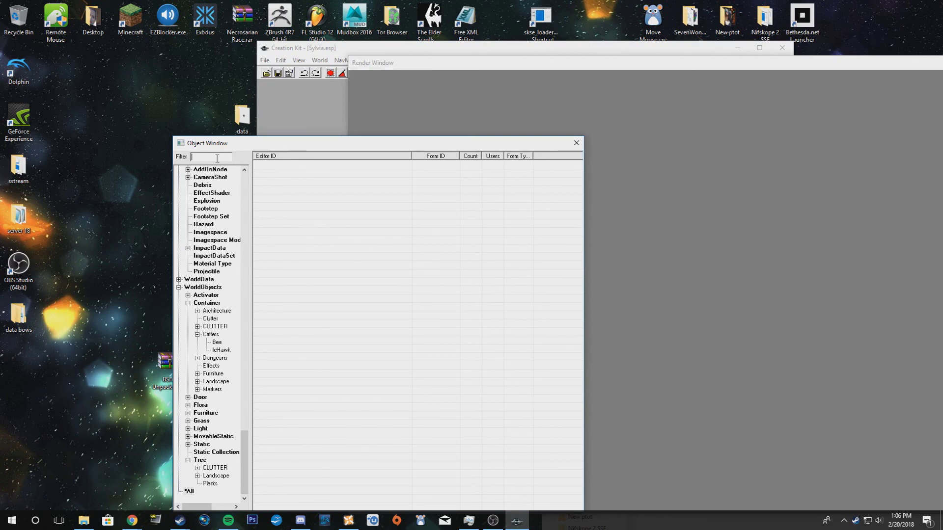
pyautogui.write('tperson')
pyautogui.write('axbow')
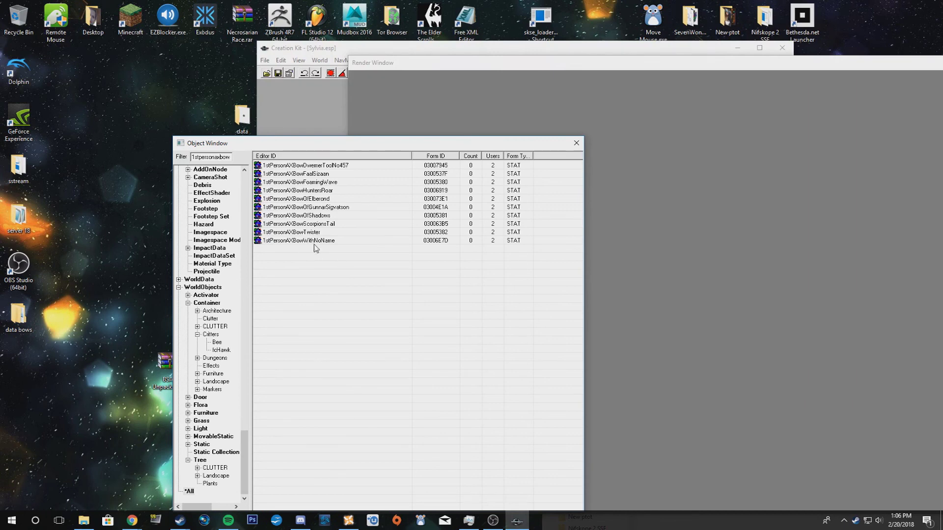
pyautogui.click(324, 194)
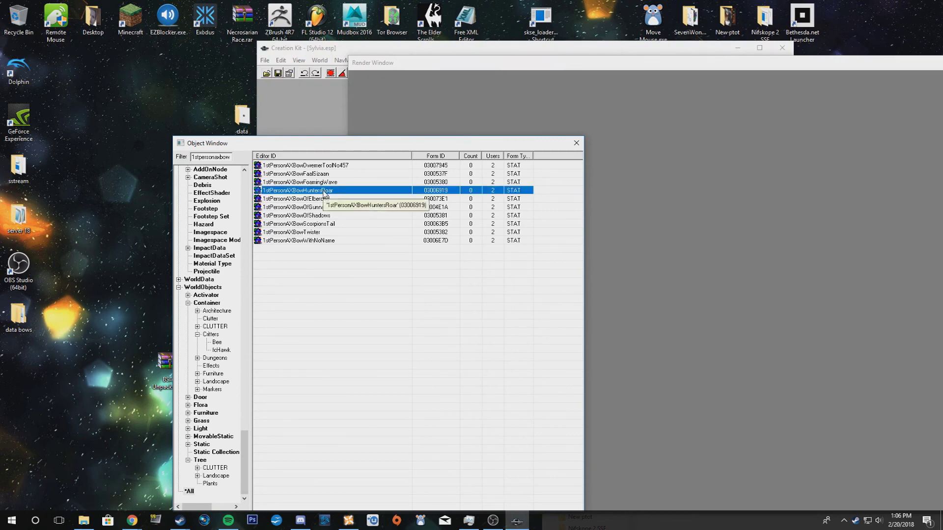
pyautogui.rightClick(324, 193)
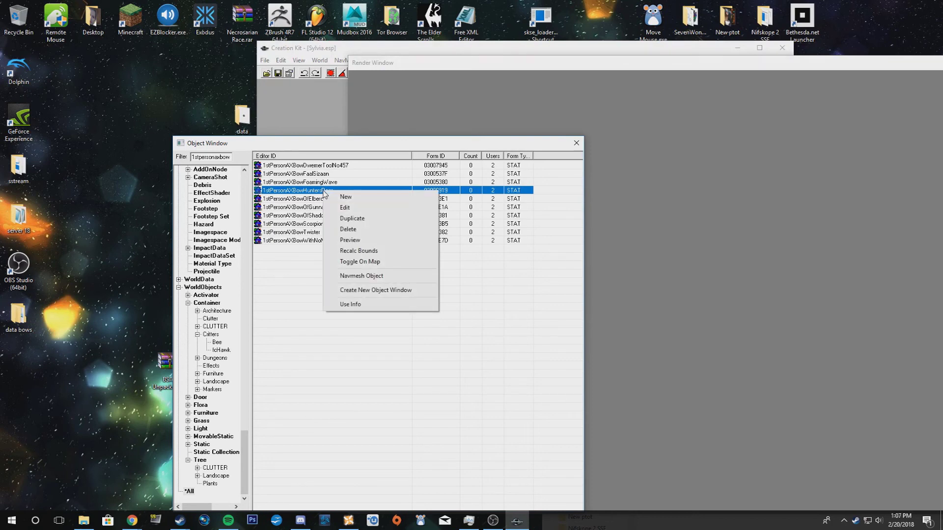
pyautogui.click(352, 219)
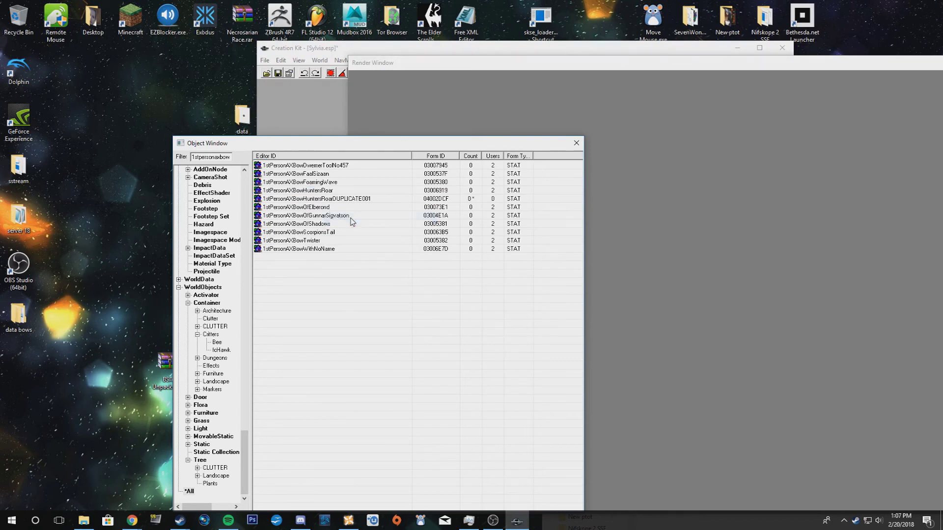
pyautogui.click(345, 201)
pyautogui.click(345, 201)
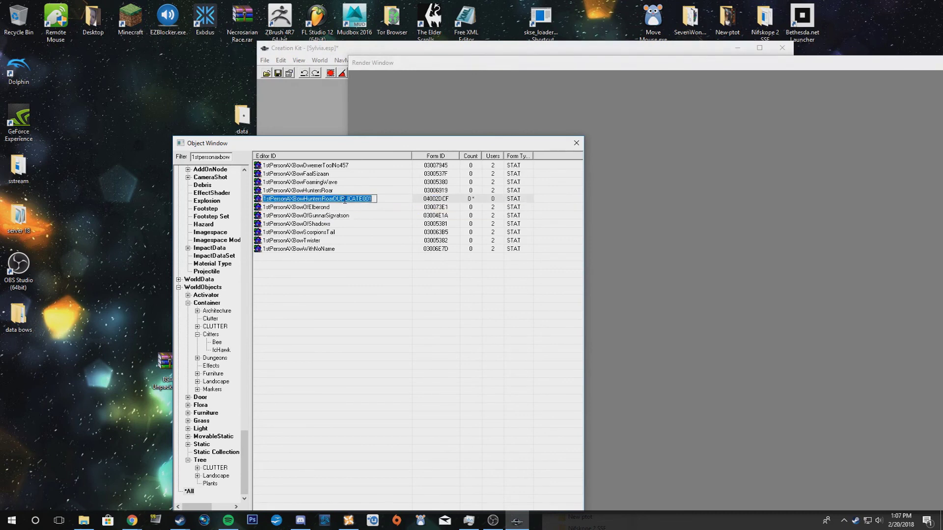
pyautogui.doubleClick(382, 202)
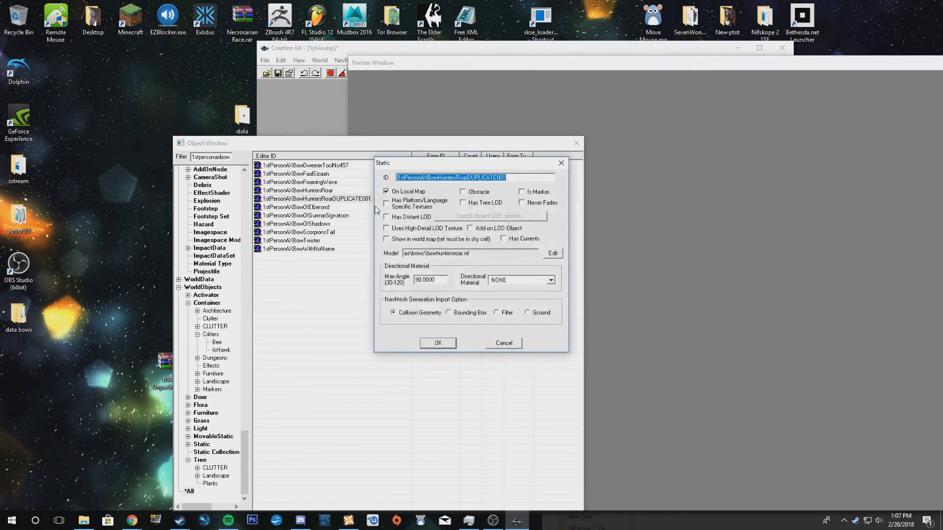
pyautogui.click(422, 178)
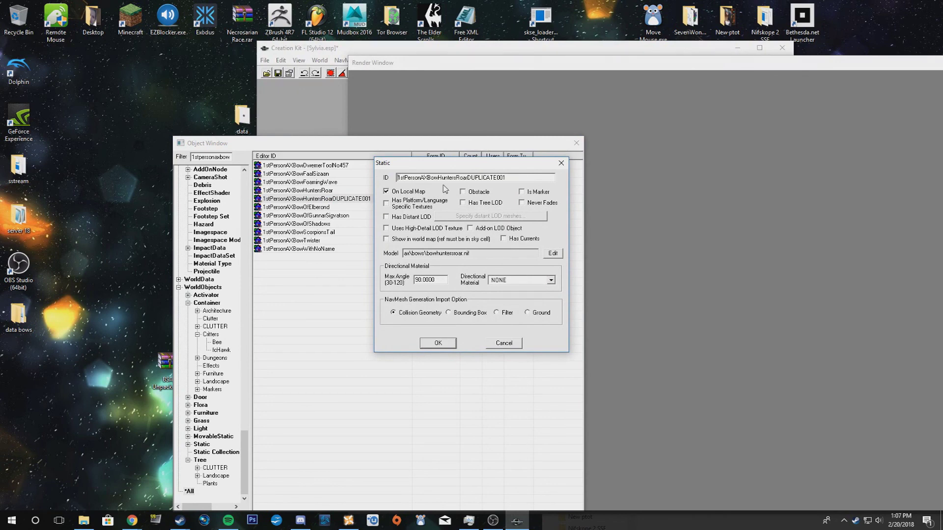
pyautogui.press('Return')
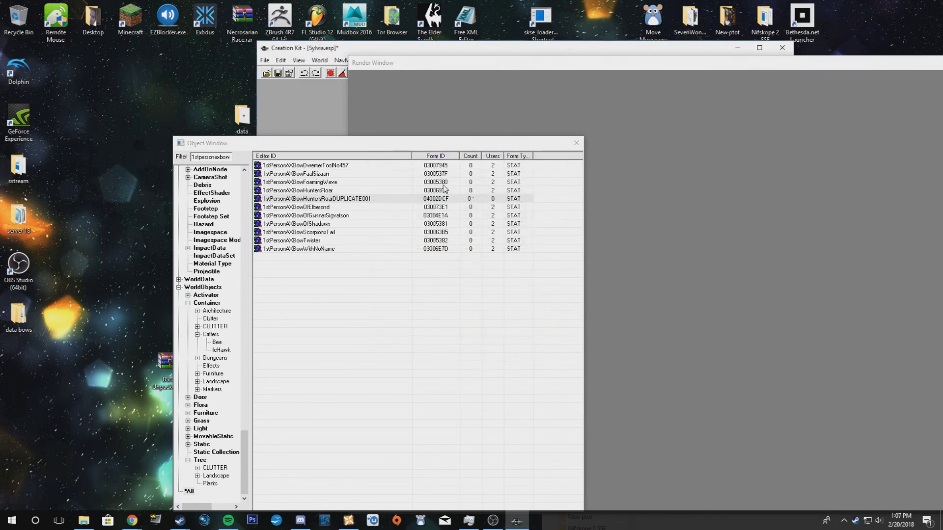
# Step: Rename the duplicated static to AAA_1stPersonAXBowHuntersRoarDUPLICATE001 without creating a new form, and save the plugin
pyautogui.doubleClick(392, 199)
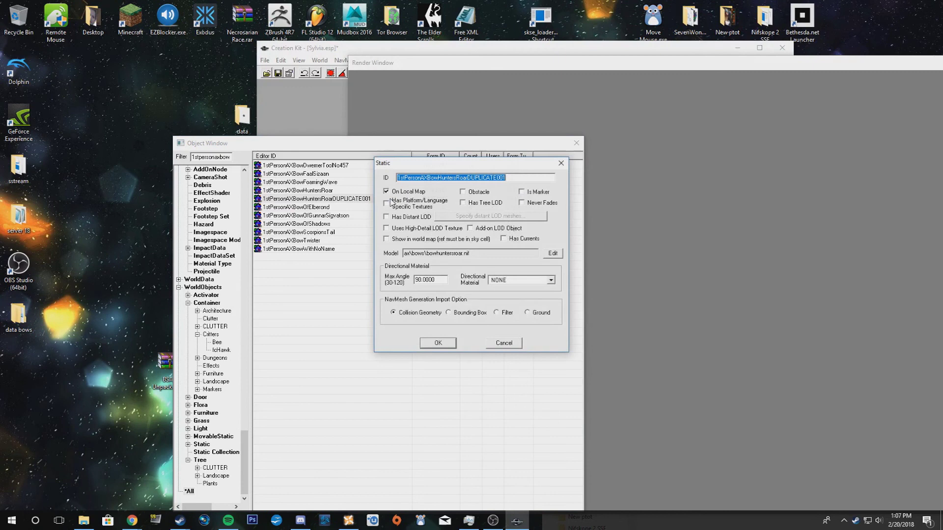
pyautogui.click(400, 178)
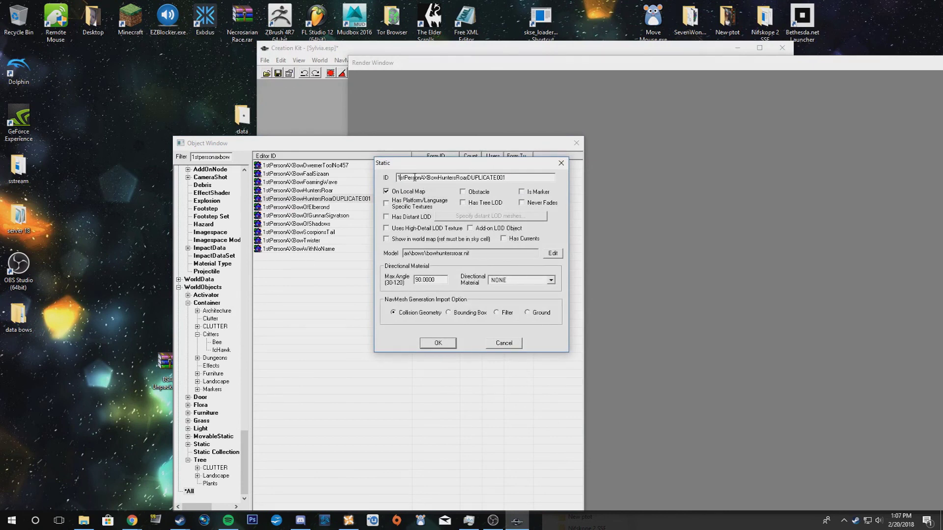
pyautogui.write('AAA_')
pyautogui.click(444, 345)
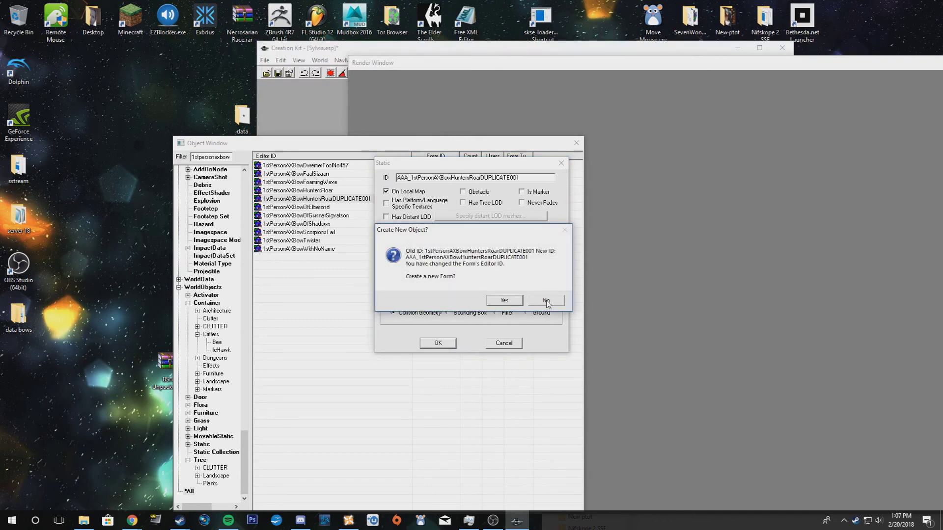
pyautogui.click(546, 301)
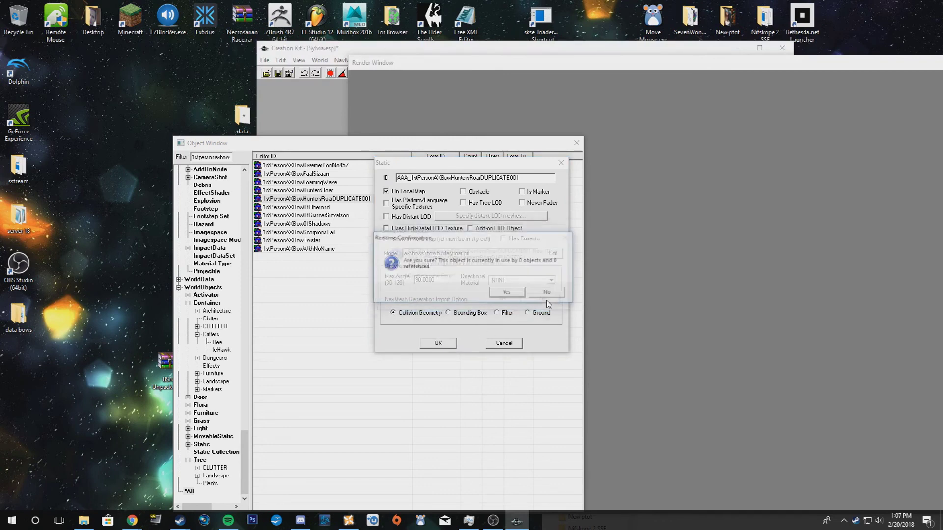
pyautogui.click(513, 294)
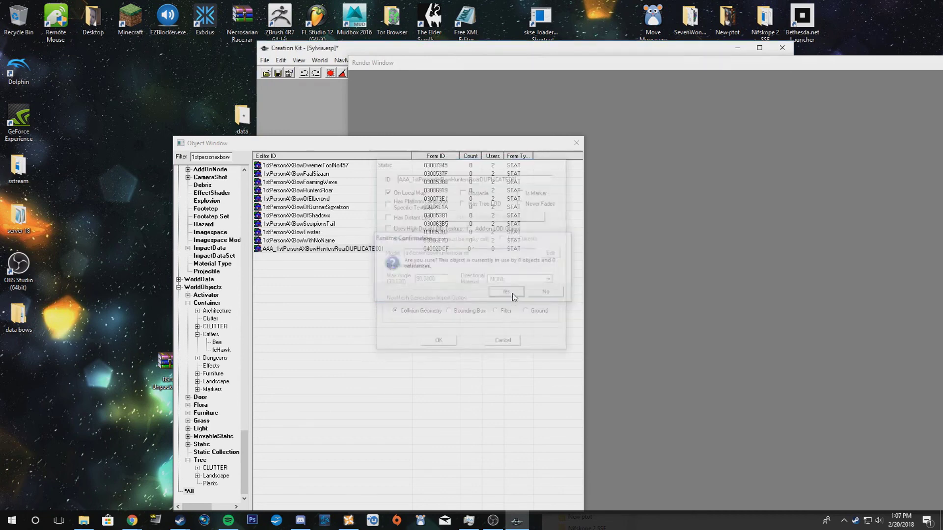
pyautogui.click(278, 74)
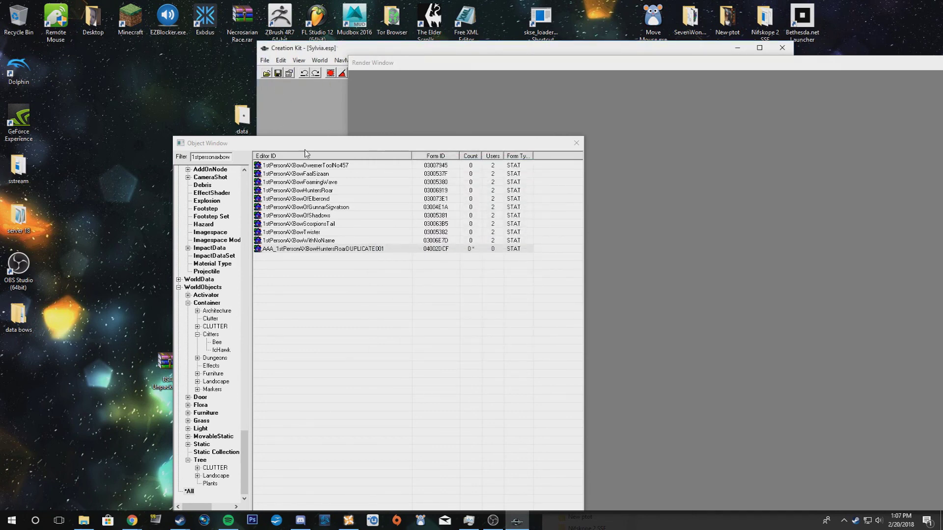
# Step: Change the object filter to "axbow" and duplicate the axBowHuntersRoarE weapon
pyautogui.click(230, 157)
pyautogui.hotkey('shift', 'Home')
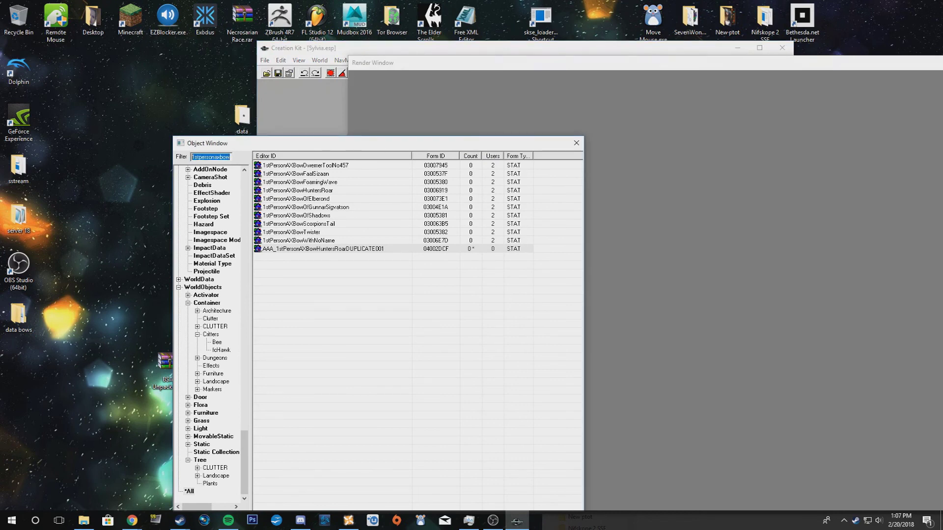
pyautogui.press('BackSpace')
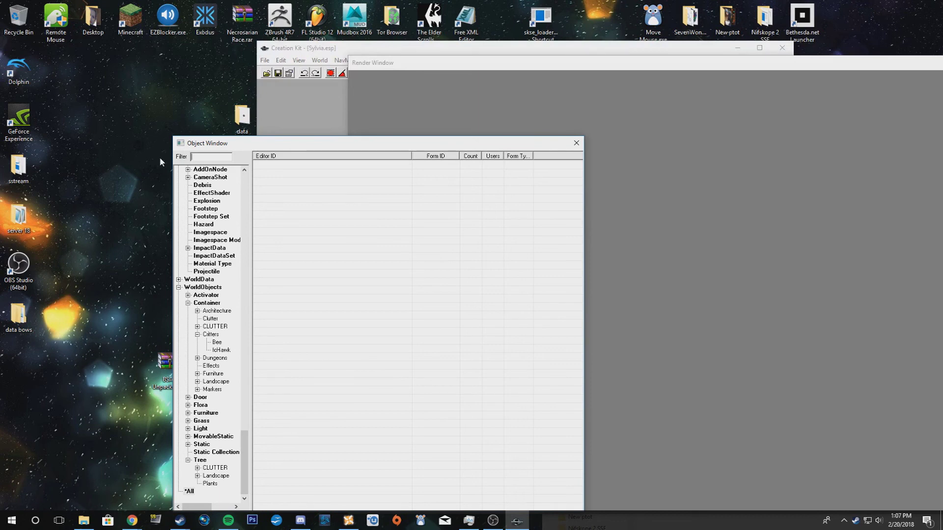
pyautogui.write('axbow')
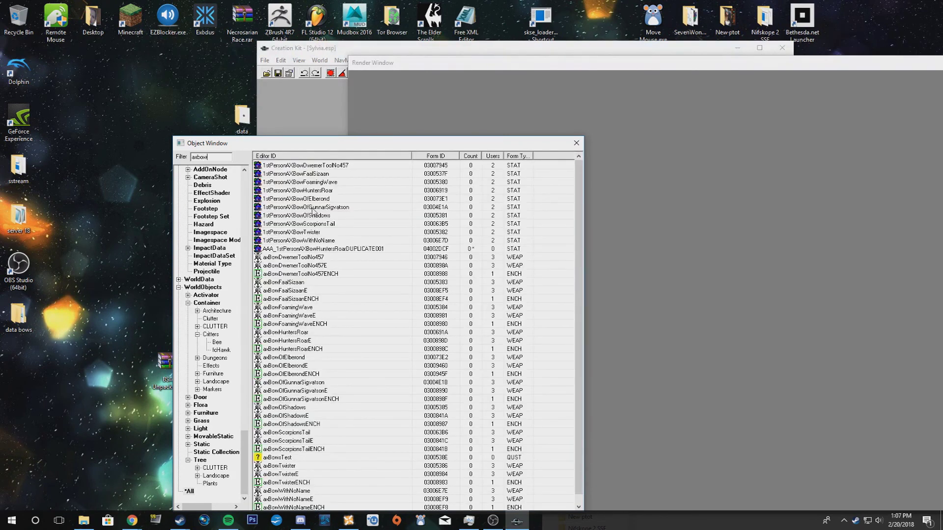
pyautogui.scroll(-1, 417, 322)
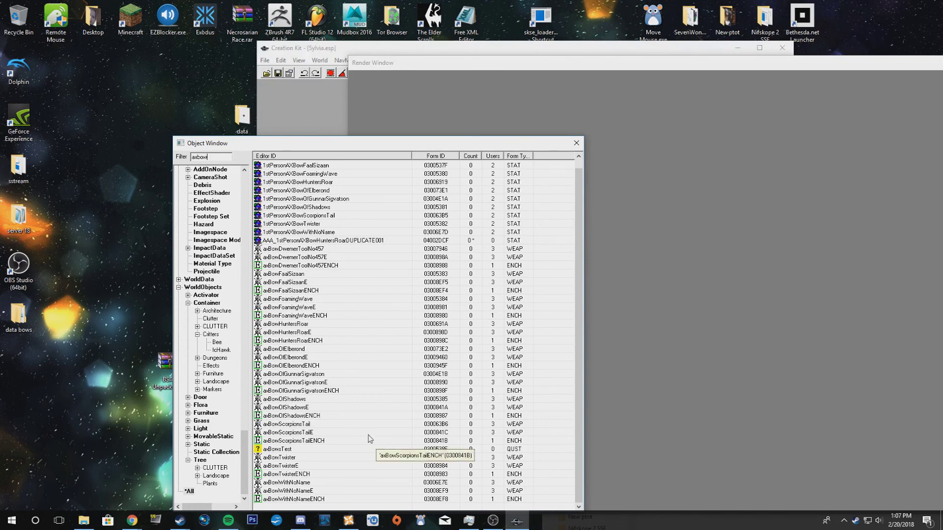
pyautogui.click(290, 333)
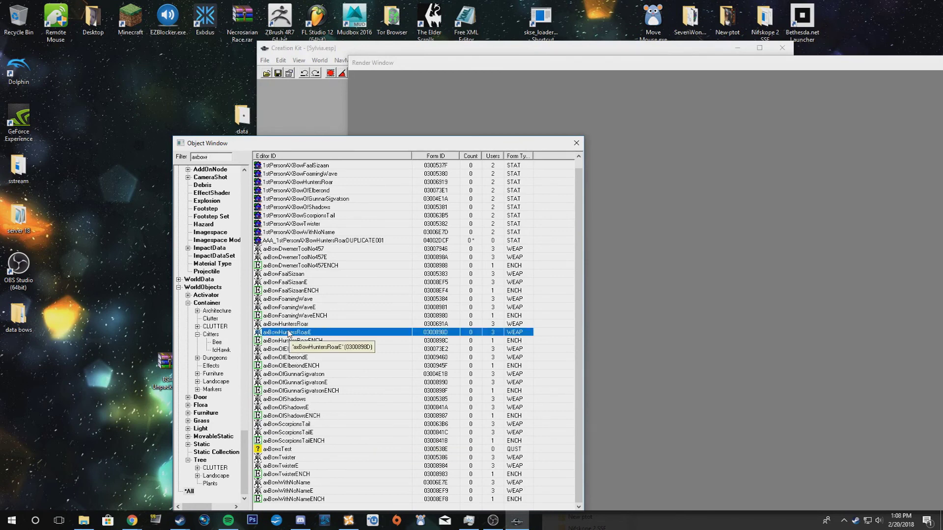
pyautogui.rightClick(288, 334)
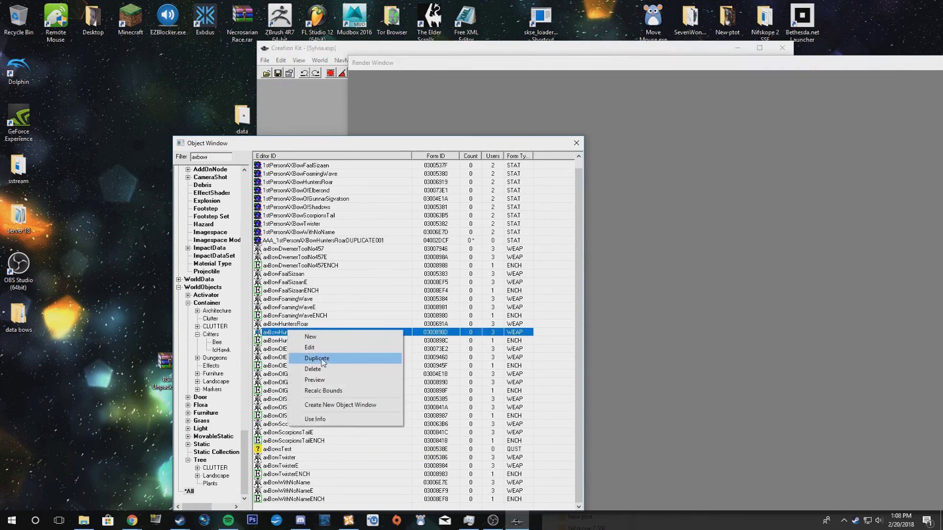
pyautogui.click(320, 359)
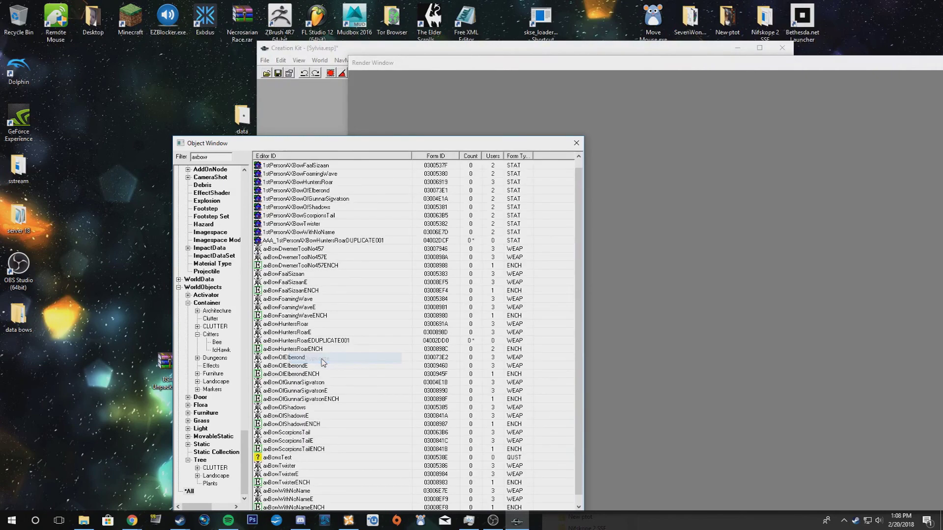
# Step: Rename the duplicated weapon to AAA_axBowHuntersRoarEDUPLICATE001 without creating a new form, and save the plugin
pyautogui.doubleClick(302, 341)
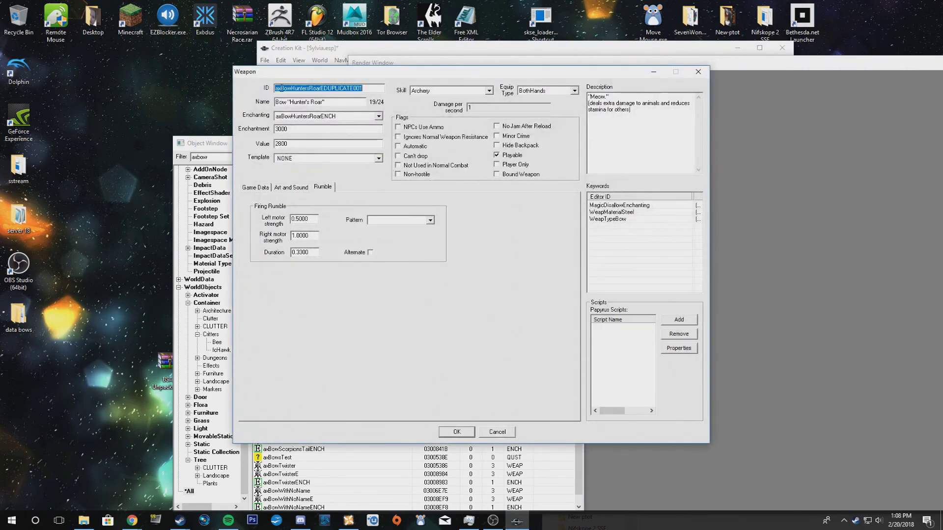
pyautogui.write('AAA_')
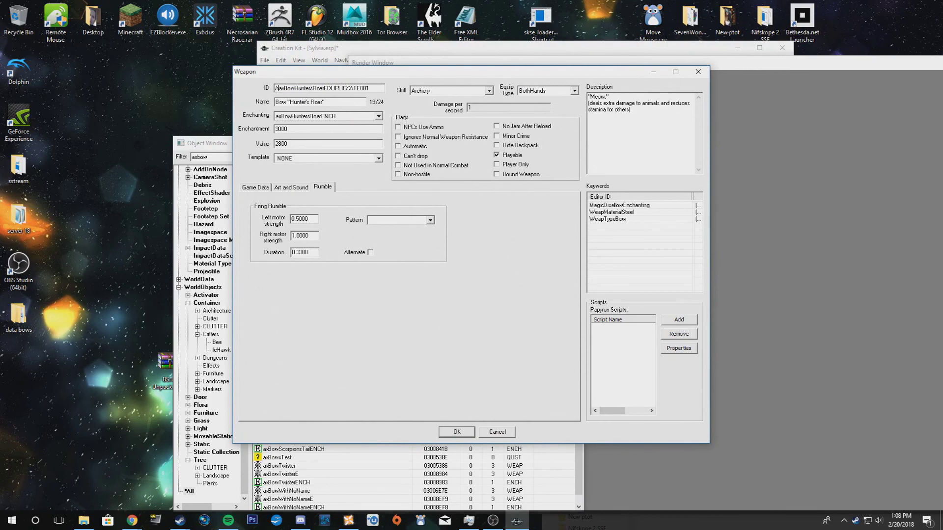
pyautogui.click(464, 434)
pyautogui.click(537, 301)
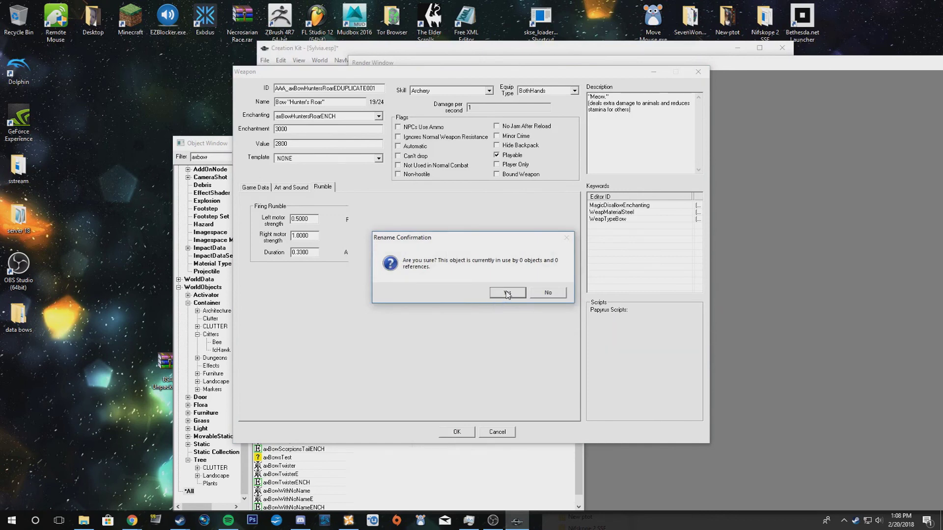
pyautogui.click(507, 293)
pyautogui.click(277, 74)
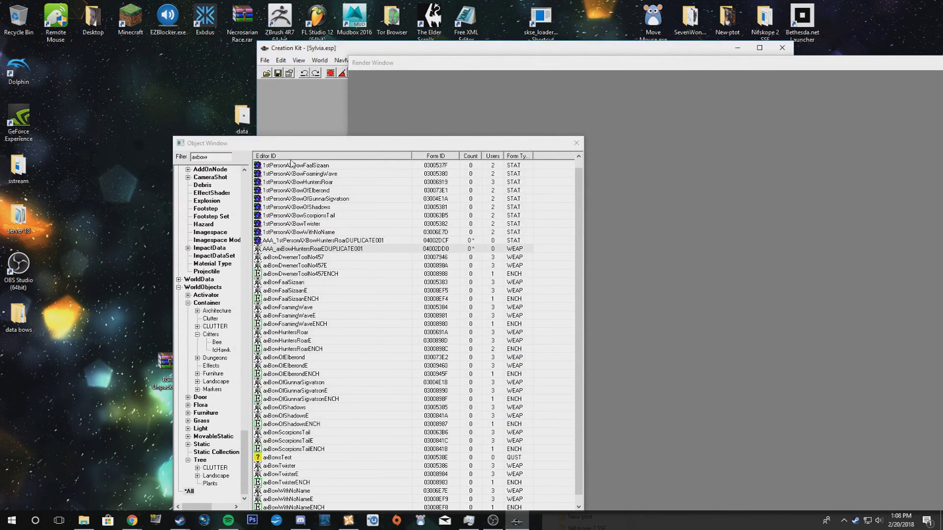
# Step: Change the object filter to "ancienttongues" and duplicate the 1stPersonAncientTonguesSword static
pyautogui.press('BackSpace')
pyautogui.write('ancienttongues')
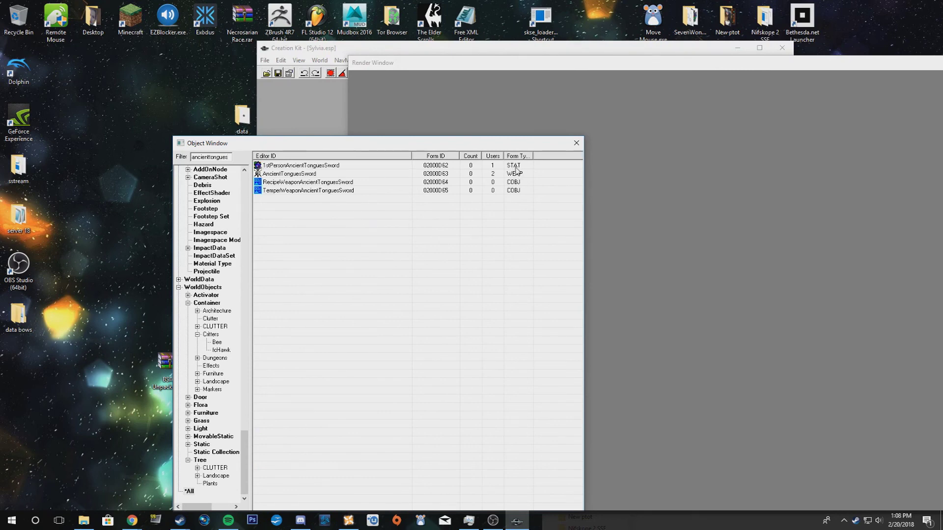
pyautogui.click(322, 167)
pyautogui.rightClick(322, 166)
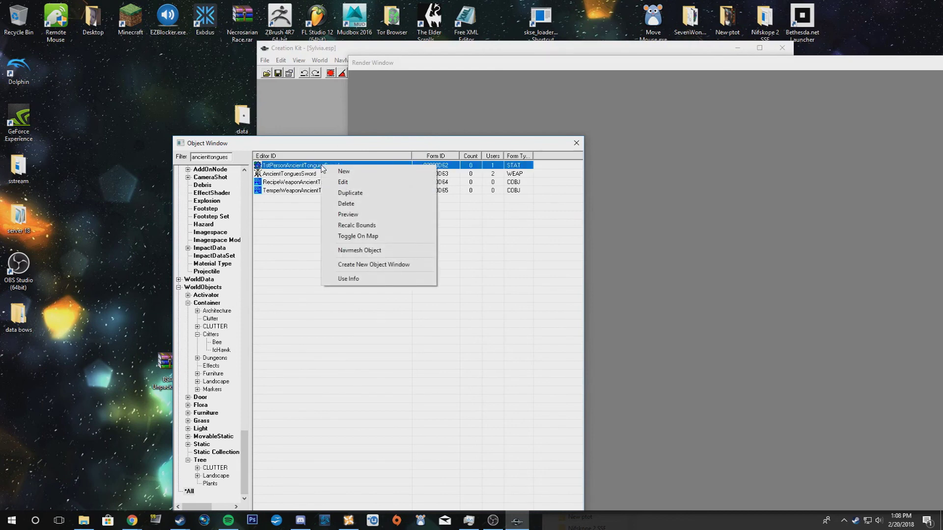
pyautogui.click(354, 194)
# Step: Rename the duplicated static to AAA_1stPersonAncientTonguesSwordDUPLICATE001, approving the rename
pyautogui.doubleClick(360, 174)
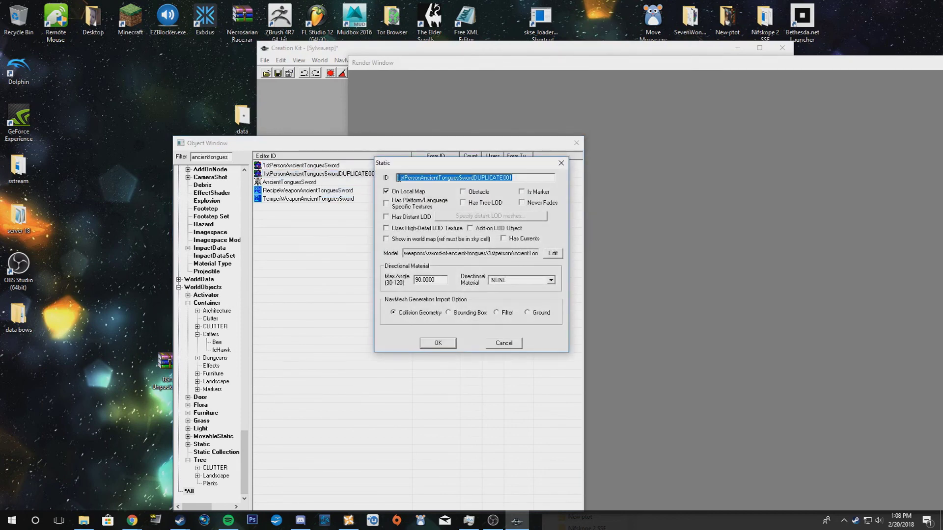
pyautogui.click(399, 177)
pyautogui.write('AAA_')
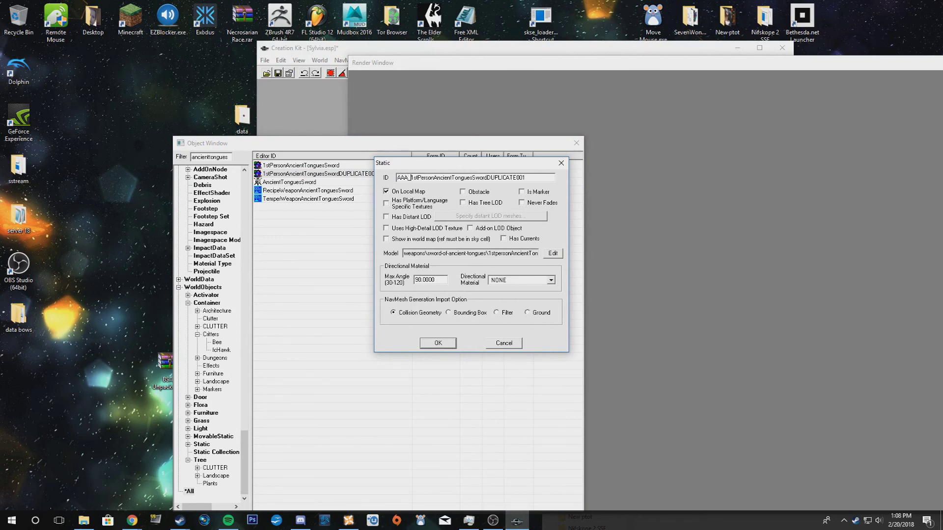
pyautogui.click(438, 343)
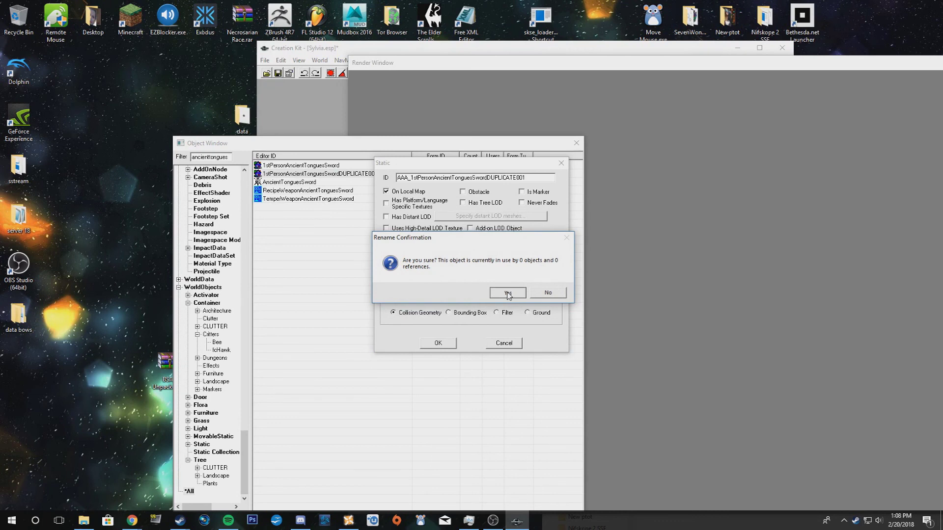
pyautogui.click(508, 300)
# Step: Duplicate the AncientTonguesSword weapon as AAA_AncientTonguesSwordDUPLICATE001 without creating a new form, and save the plugin
pyautogui.rightClick(289, 183)
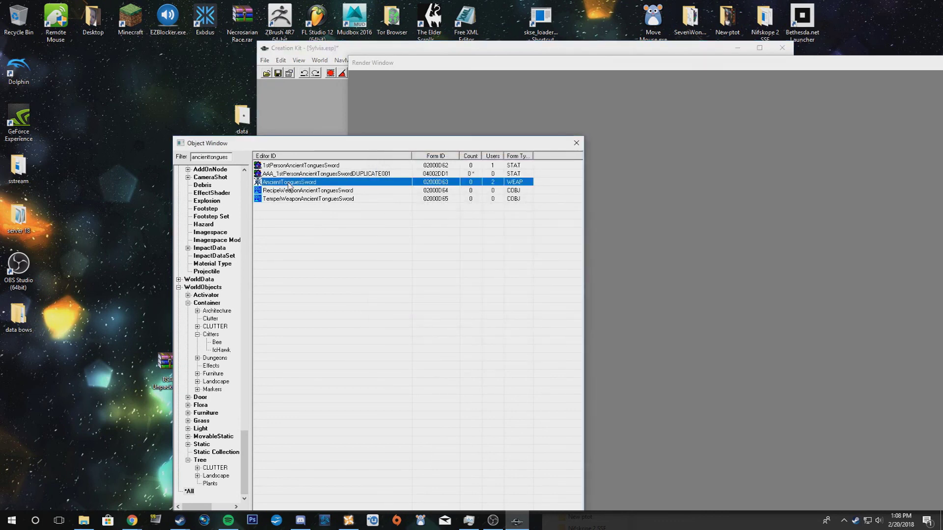
pyautogui.click(314, 210)
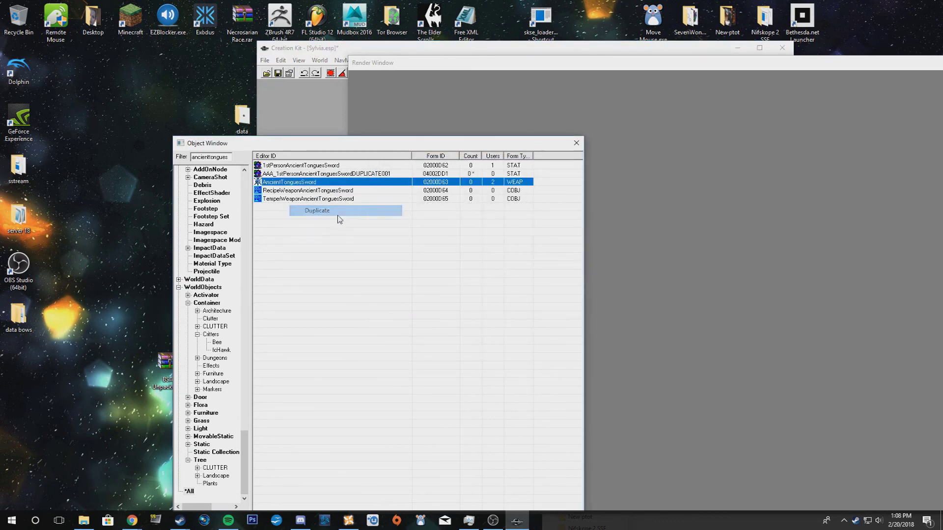
pyautogui.doubleClick(305, 191)
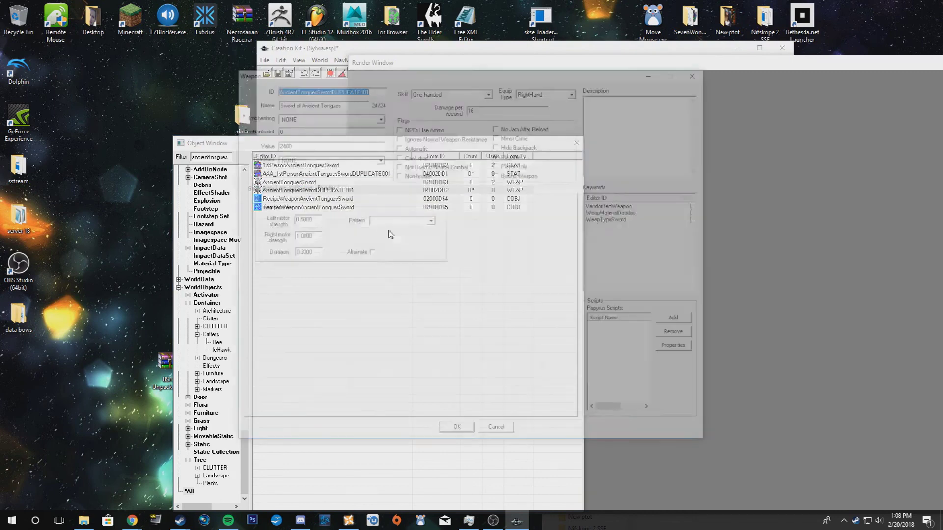
pyautogui.click(276, 88)
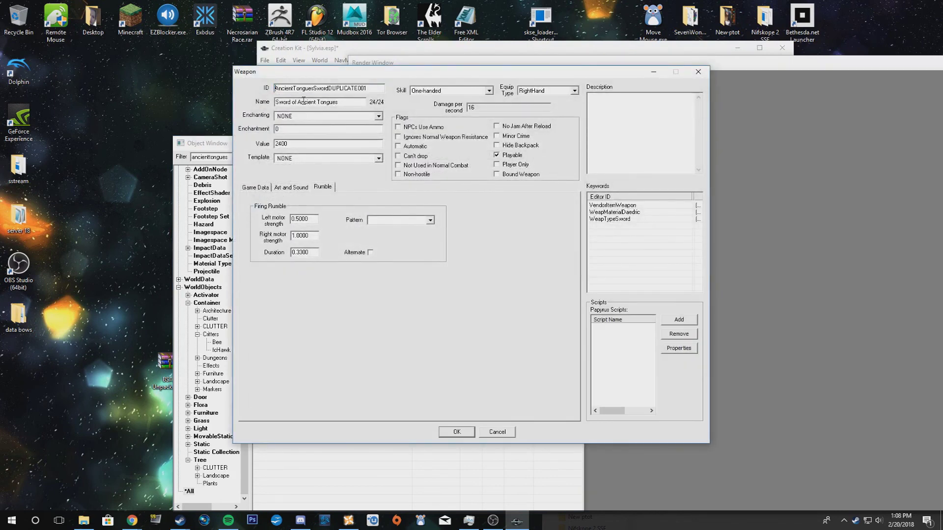
pyautogui.write('AAA_')
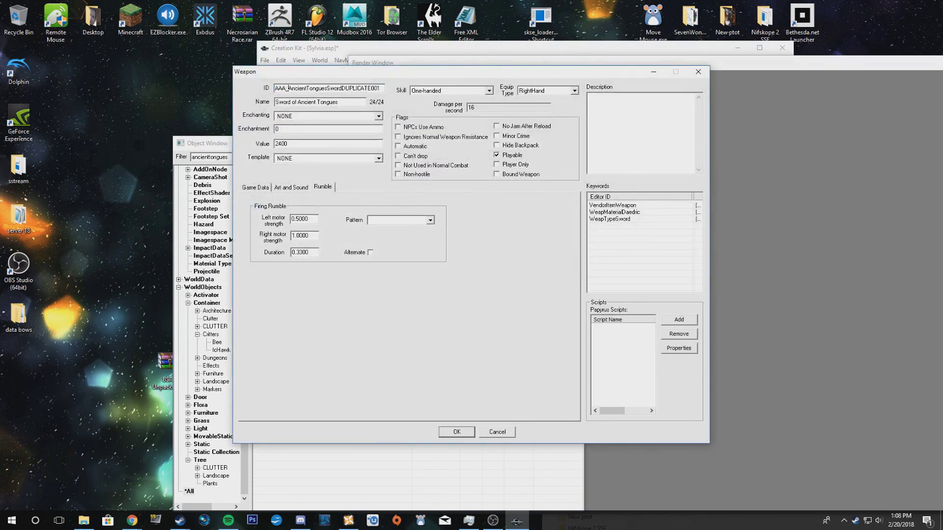
pyautogui.click(456, 432)
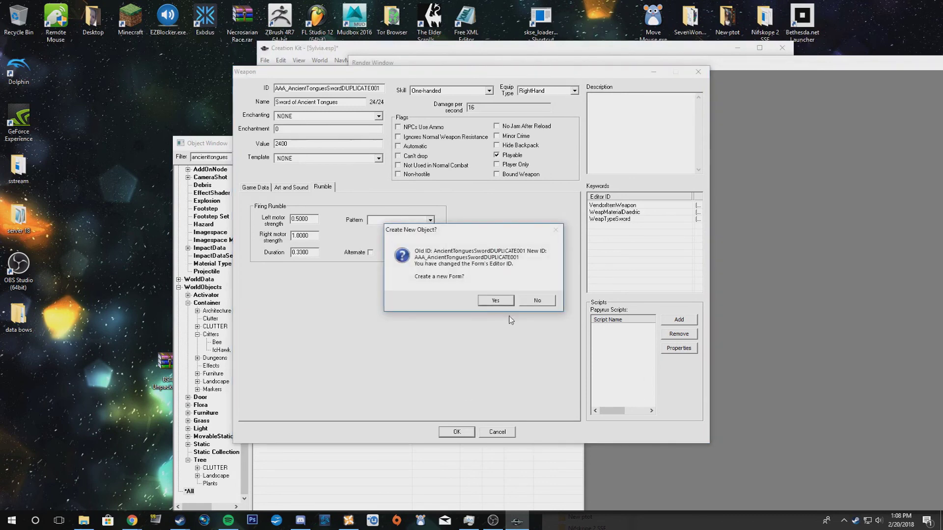
pyautogui.click(535, 299)
pyautogui.click(497, 293)
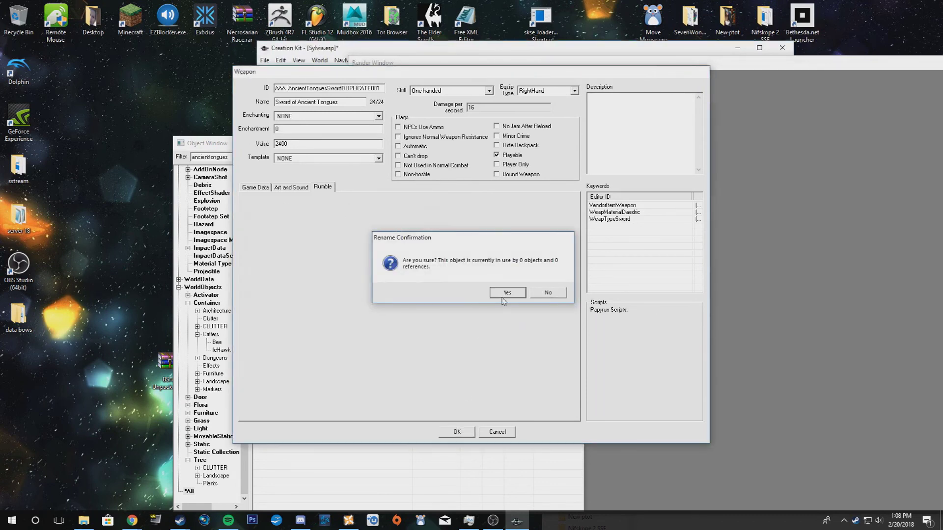
pyautogui.click(278, 73)
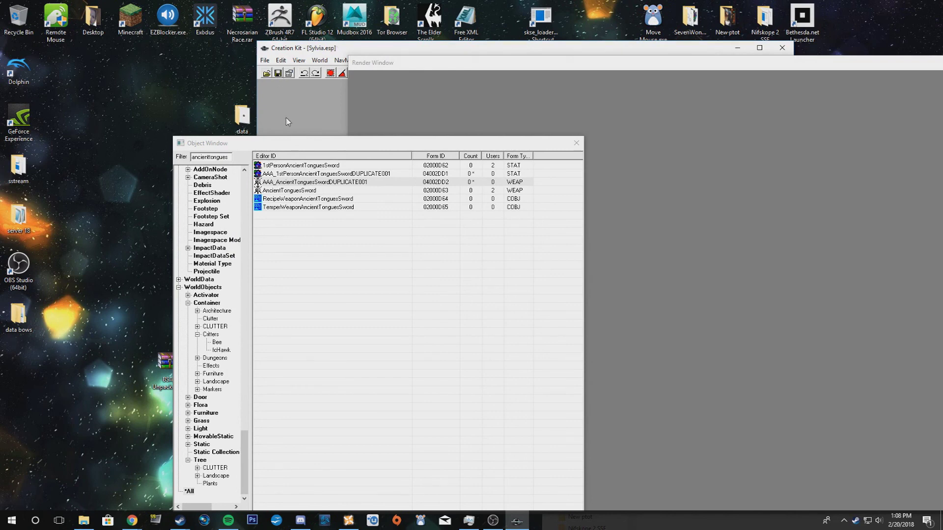
# Step: Switch to the TesvEdit folder window in File Explorer and go to Skyrim's Data folder
pyautogui.moveTo(250, 291); pyautogui.dragTo(273, 462)
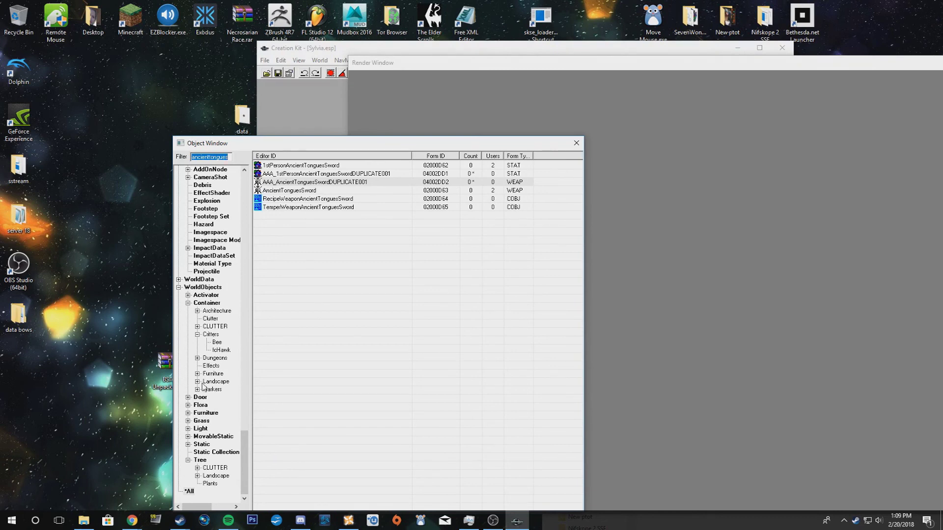
pyautogui.moveTo(308, 143); pyautogui.dragTo(434, 101)
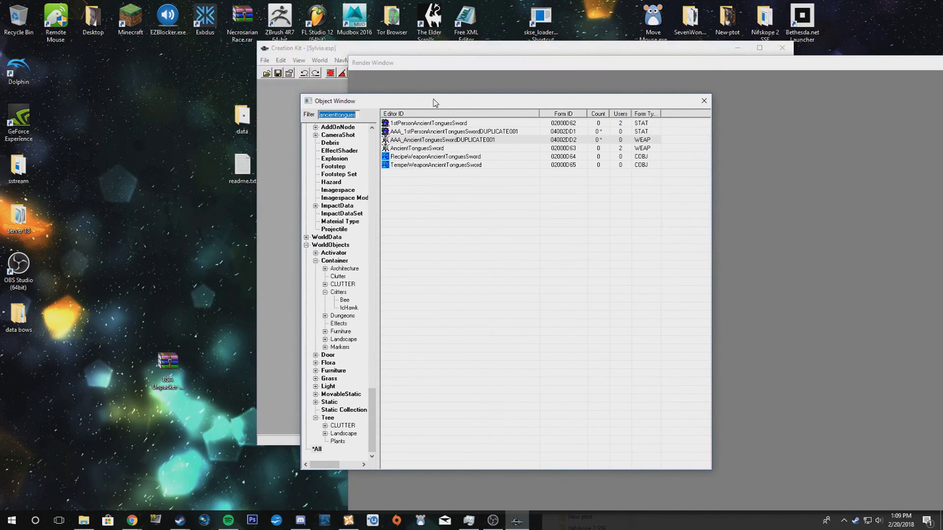
pyautogui.moveTo(93, 515)
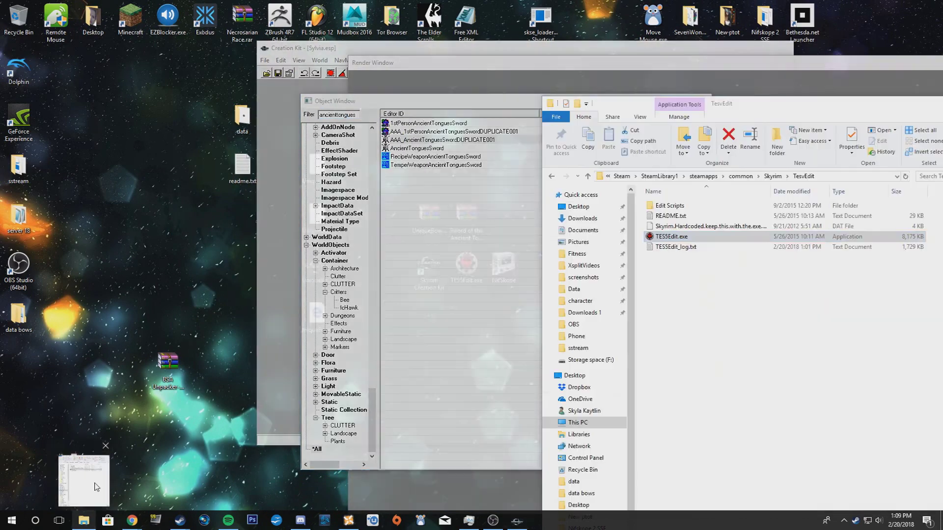
pyautogui.click(97, 486)
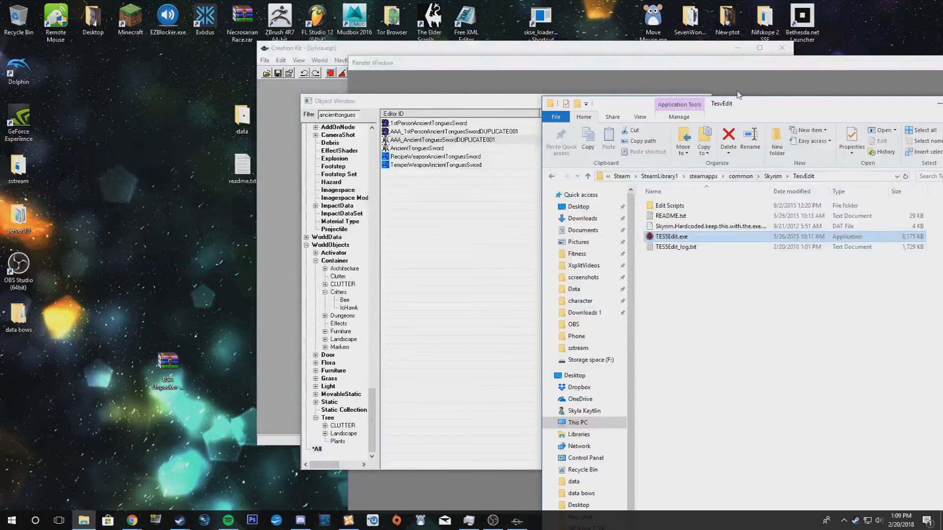
pyautogui.moveTo(764, 106); pyautogui.dragTo(576, 65)
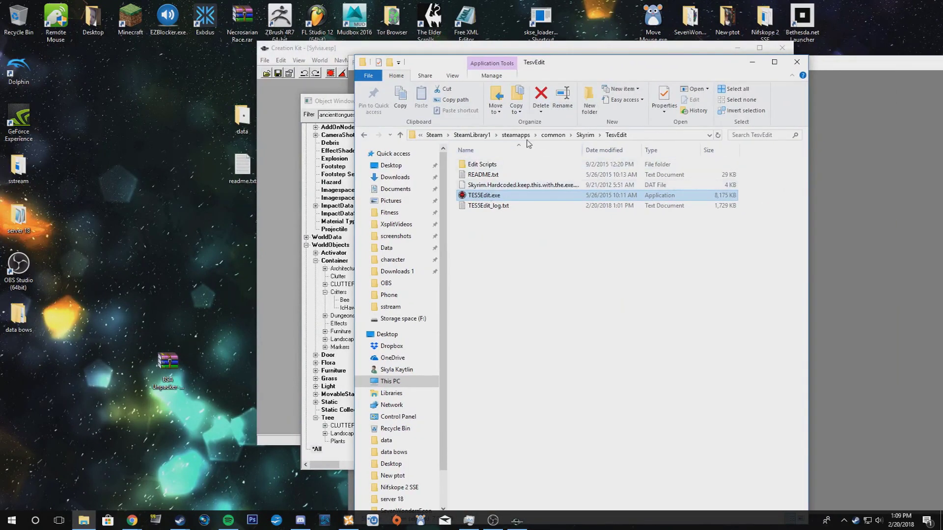
pyautogui.click(585, 135)
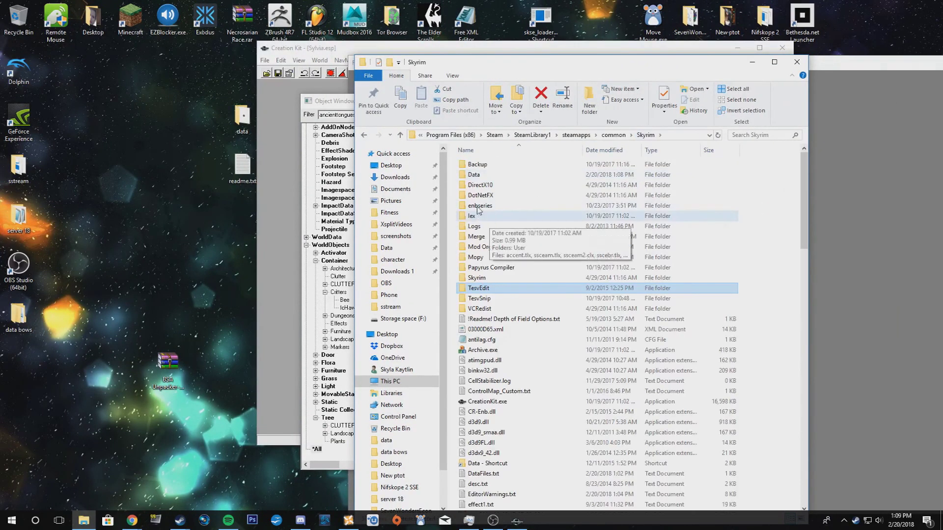
pyautogui.doubleClick(481, 174)
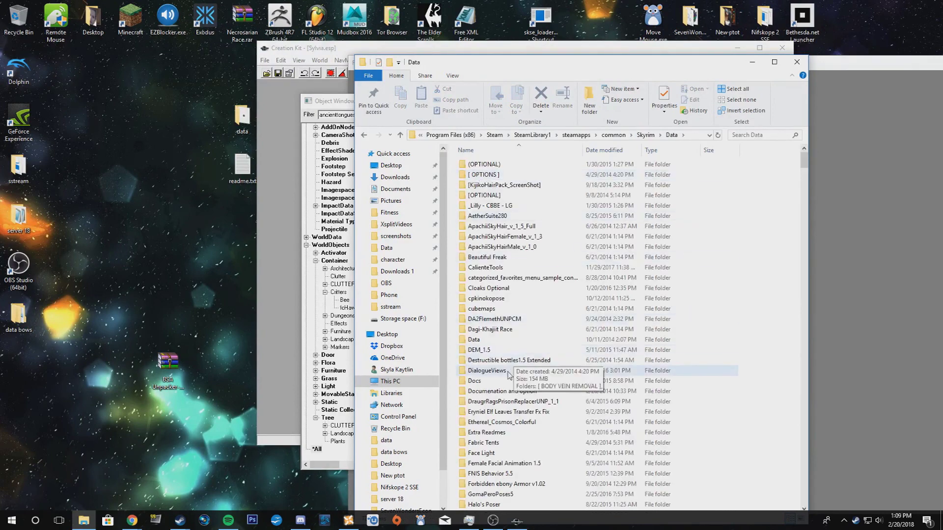
# Step: Open the Sylvia folder under textures\actors\character inside the Data folder
pyautogui.scroll(-12, 511, 385)
pyautogui.scroll(-15, 511, 385)
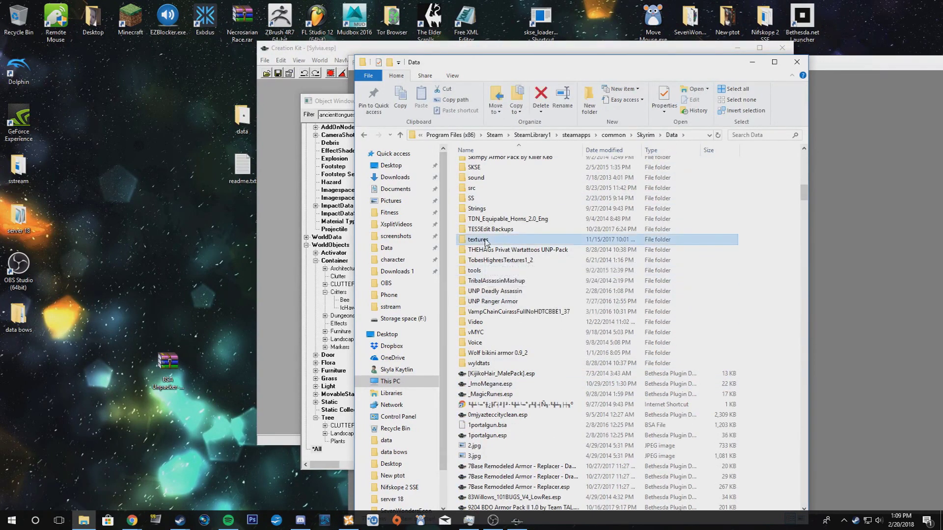
pyautogui.doubleClick(484, 240)
pyautogui.doubleClick(476, 340)
pyautogui.doubleClick(475, 184)
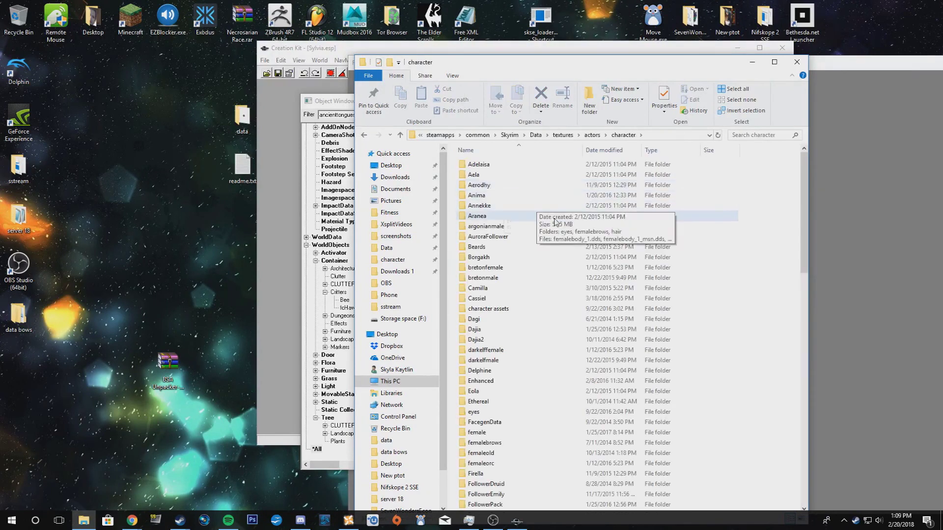
pyautogui.scroll(-15, 557, 355)
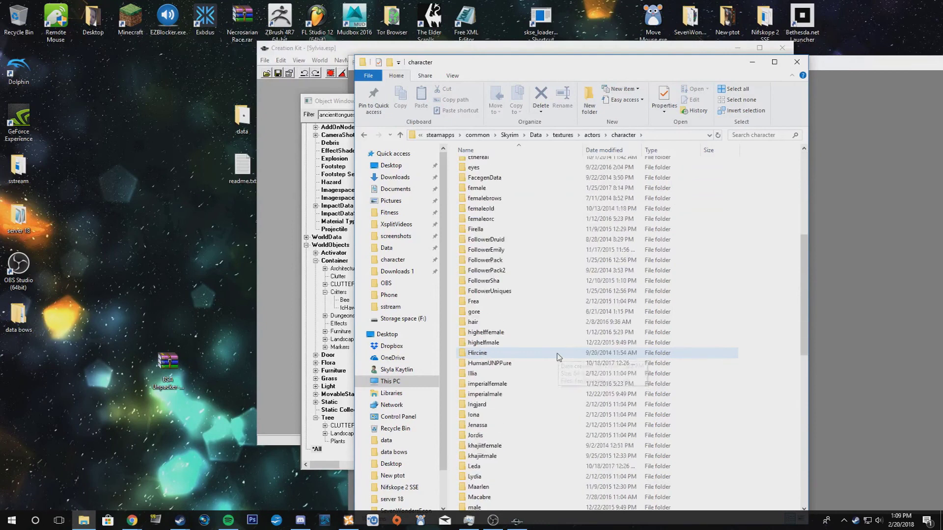
pyautogui.scroll(-4, 558, 356)
pyautogui.scroll(-3, 559, 358)
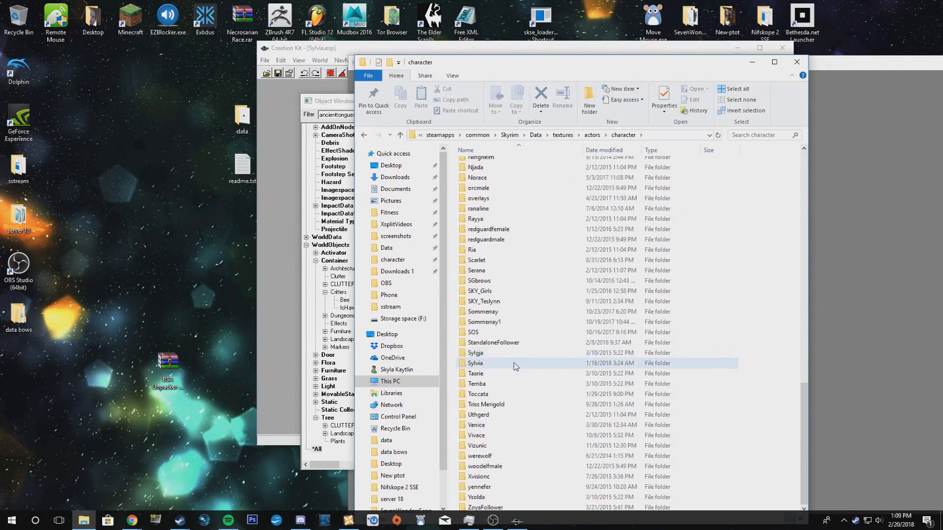
pyautogui.doubleClick(494, 364)
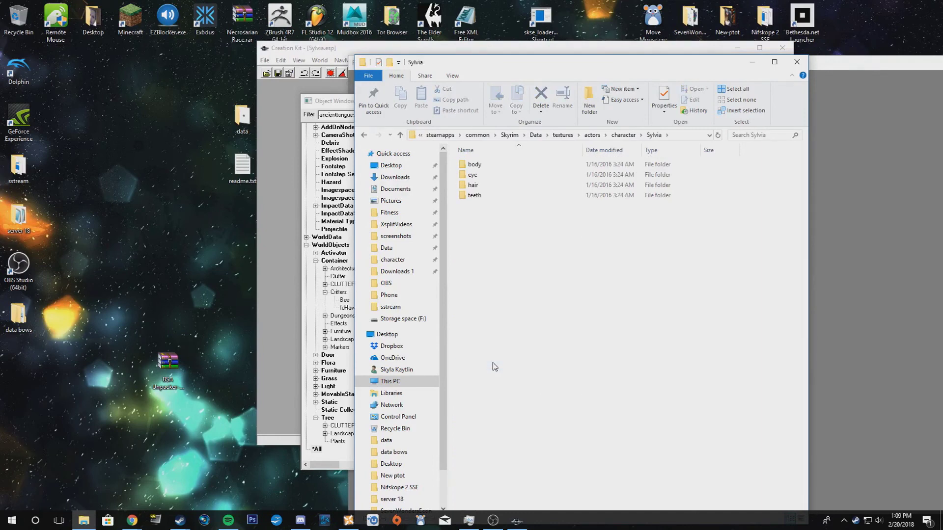
# Step: Create a folder named weapon inside the Sylvia textures folder and open it
pyautogui.click(588, 97)
pyautogui.write('weaoapon')
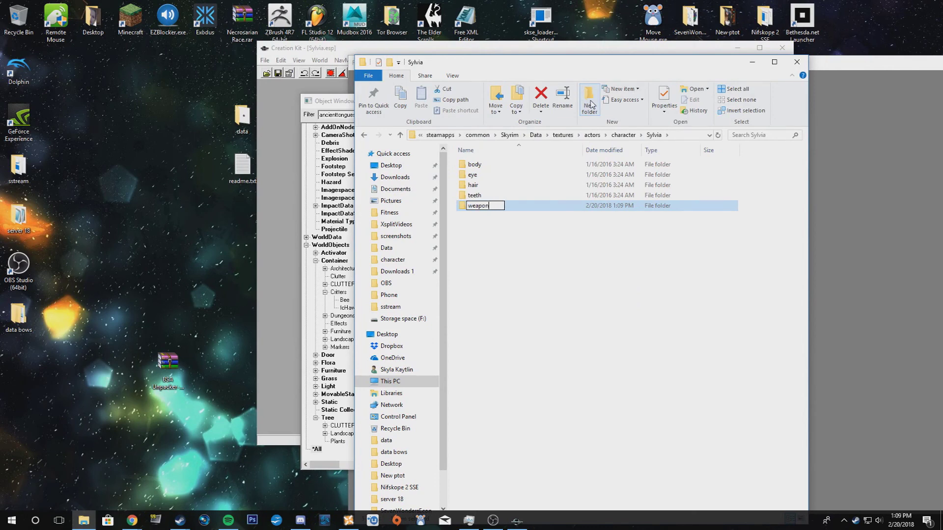
pyautogui.press('Return')
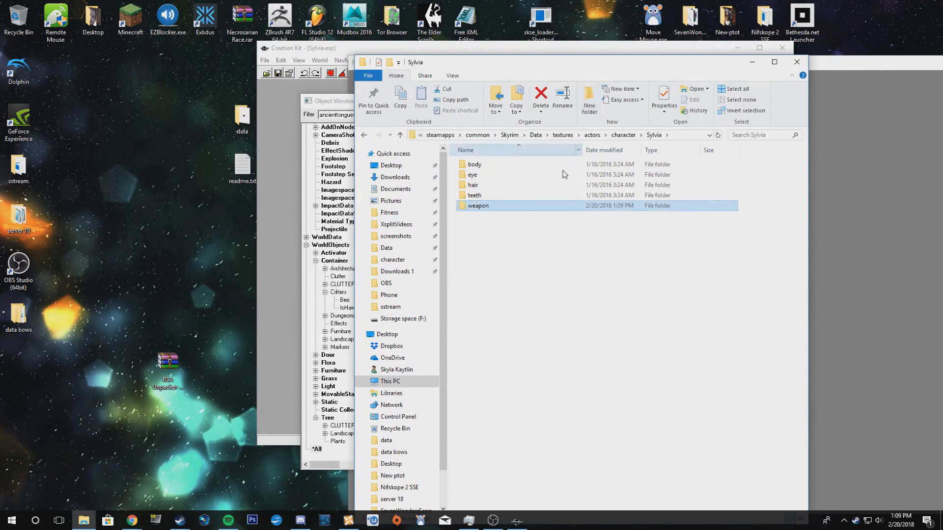
pyautogui.doubleClick(514, 206)
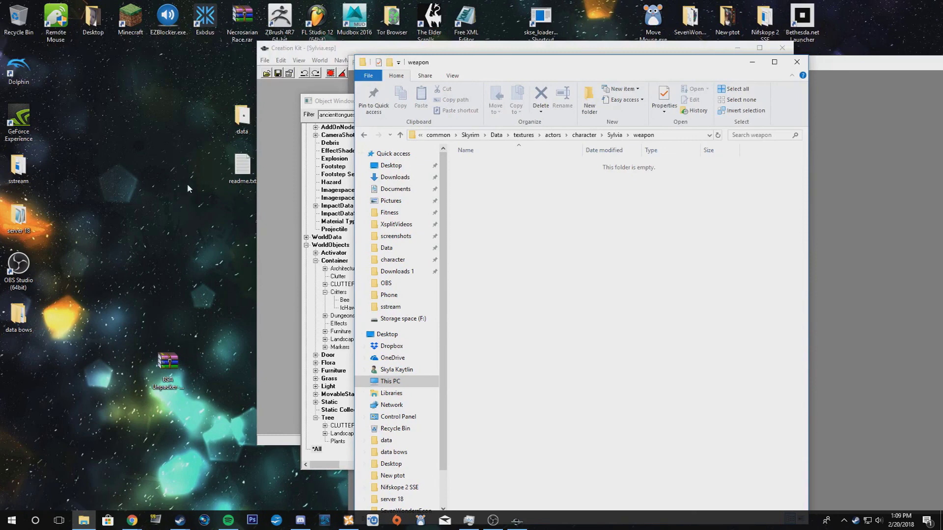
# Step: Move the data and data bows folders to free desktop space, and open data beside the weapon folder window
pyautogui.moveTo(242, 117); pyautogui.dragTo(93, 168)
pyautogui.moveTo(28, 332); pyautogui.dragTo(169, 219)
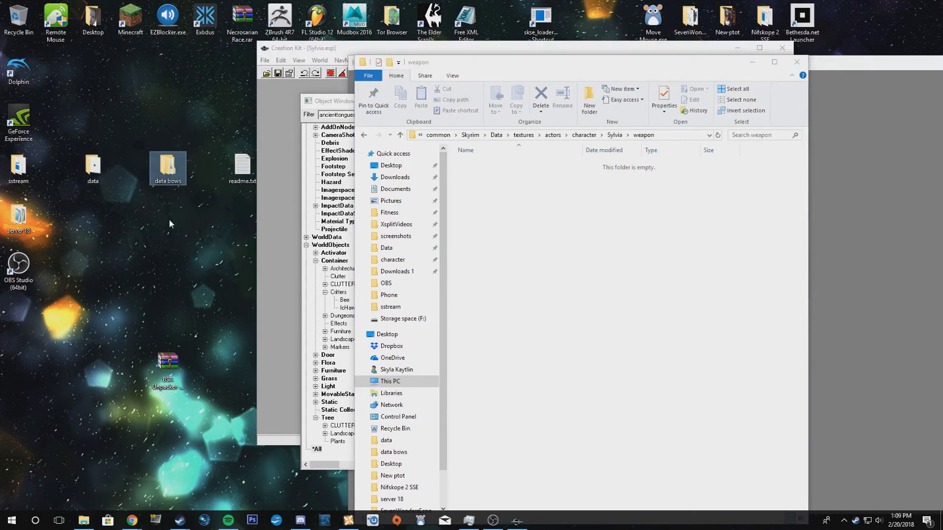
pyautogui.doubleClick(94, 167)
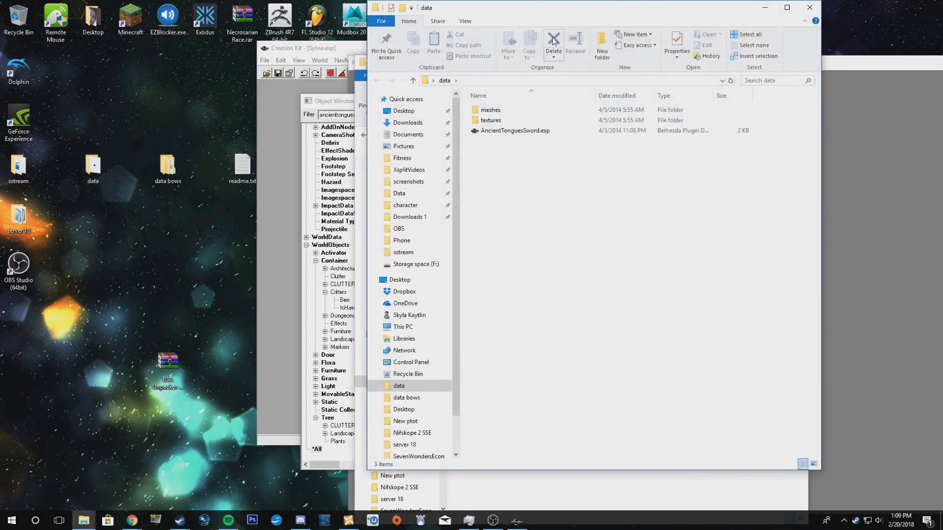
pyautogui.moveTo(547, 12); pyautogui.dragTo(213, 56)
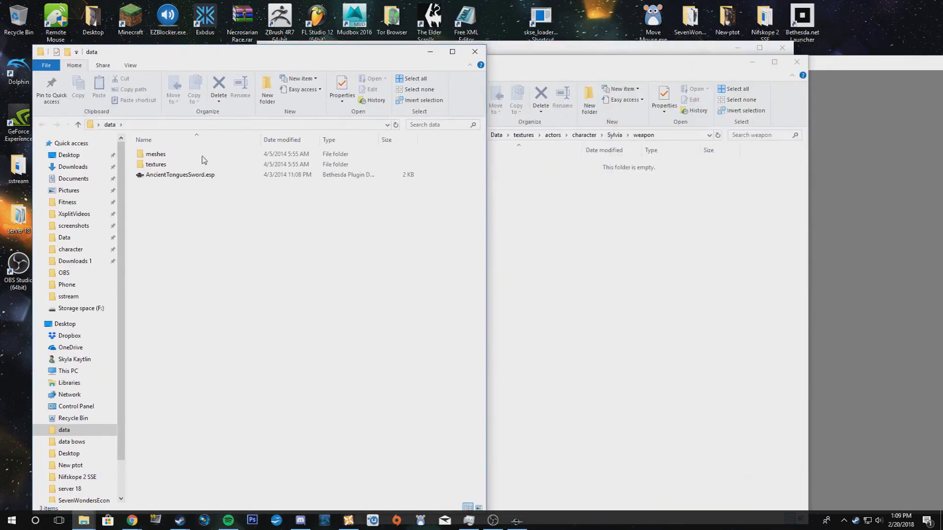
# Step: Copy all the DDS files from data's textures\weapons\sword-of-ancient-tongues folder into Sylvia's weapon folder
pyautogui.doubleClick(167, 164)
pyautogui.doubleClick(168, 155)
pyautogui.doubleClick(169, 154)
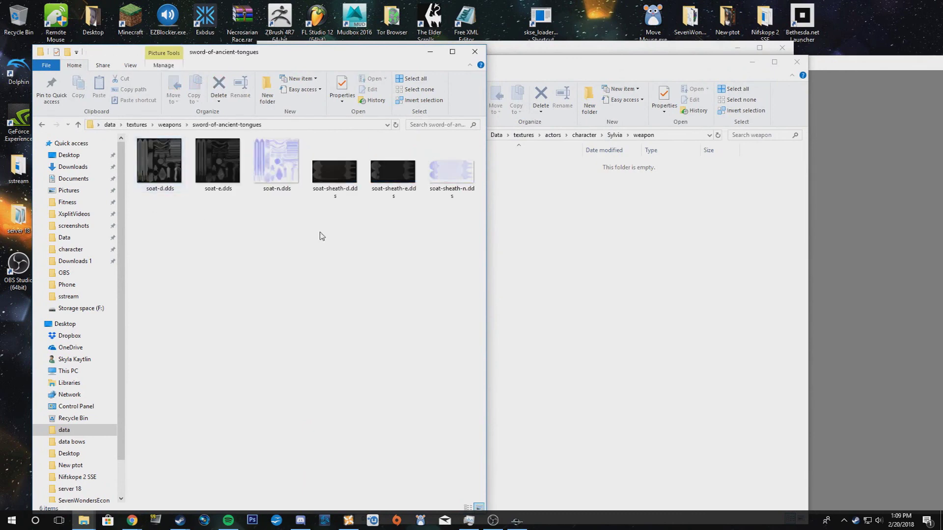
pyautogui.moveTo(442, 249); pyautogui.dragTo(149, 144)
pyautogui.moveTo(406, 197); pyautogui.dragTo(623, 236)
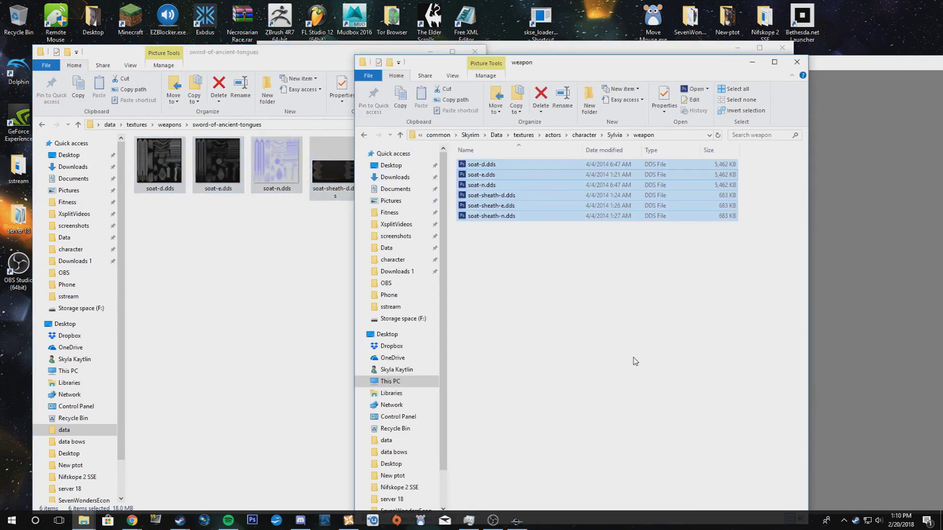
# Step: Close the sword-of-ancient-tongues folder and open the data bows folder from the desktop
pyautogui.click(301, 63)
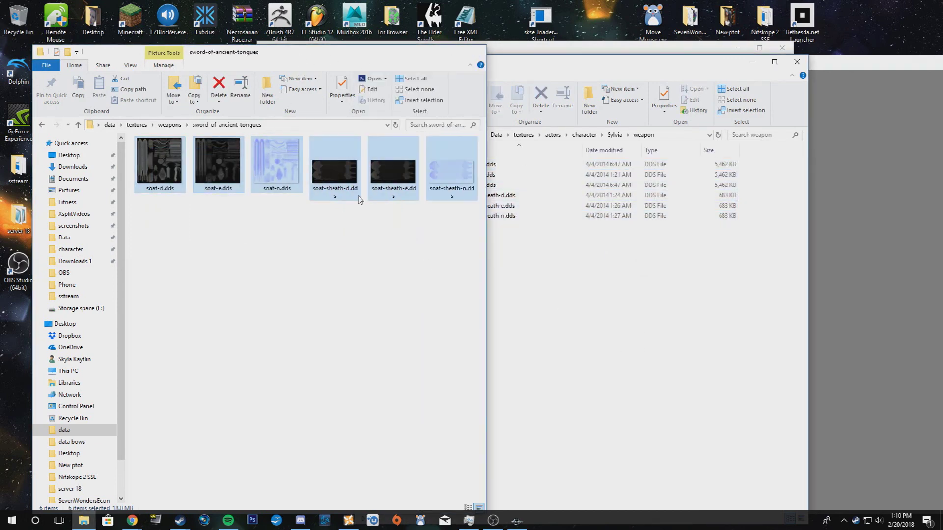
pyautogui.click(474, 51)
pyautogui.doubleClick(167, 166)
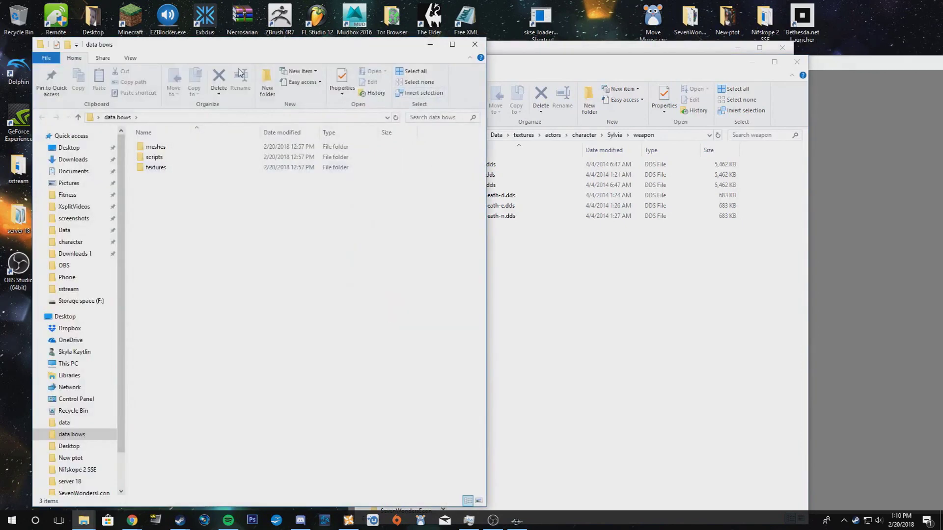
# Step: Copy the three bowhuntersroar DDS files from data bows' textures\ax\bows folder into Sylvia's textures weapon folder, and close the bows folder
pyautogui.doubleClick(155, 167)
pyautogui.doubleClick(155, 147)
pyautogui.doubleClick(170, 150)
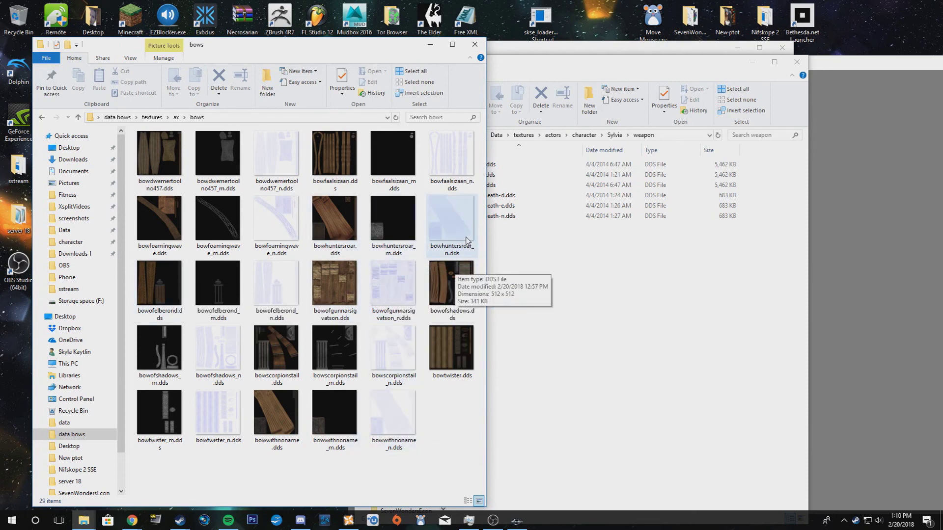
pyautogui.moveTo(482, 201); pyautogui.dragTo(603, 314)
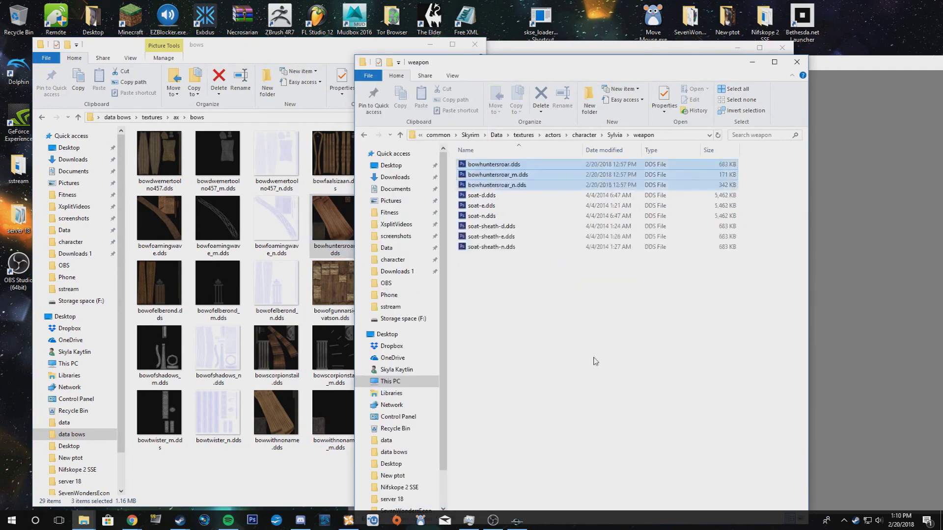
pyautogui.click(226, 485)
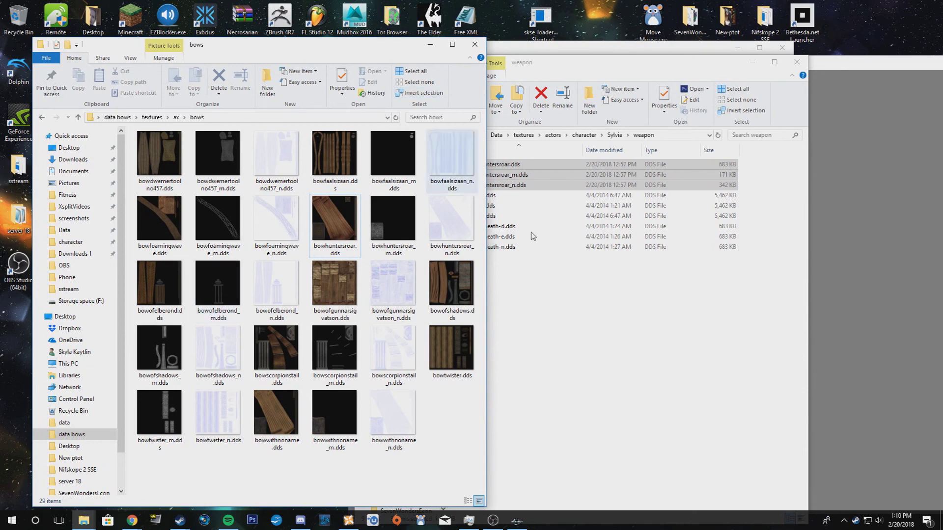
pyautogui.click(617, 333)
pyautogui.click(349, 51)
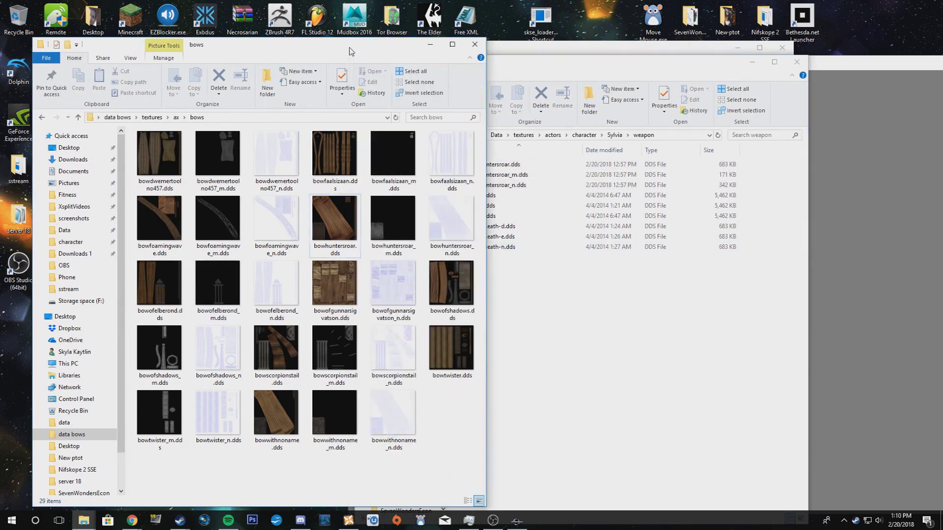
pyautogui.click(474, 44)
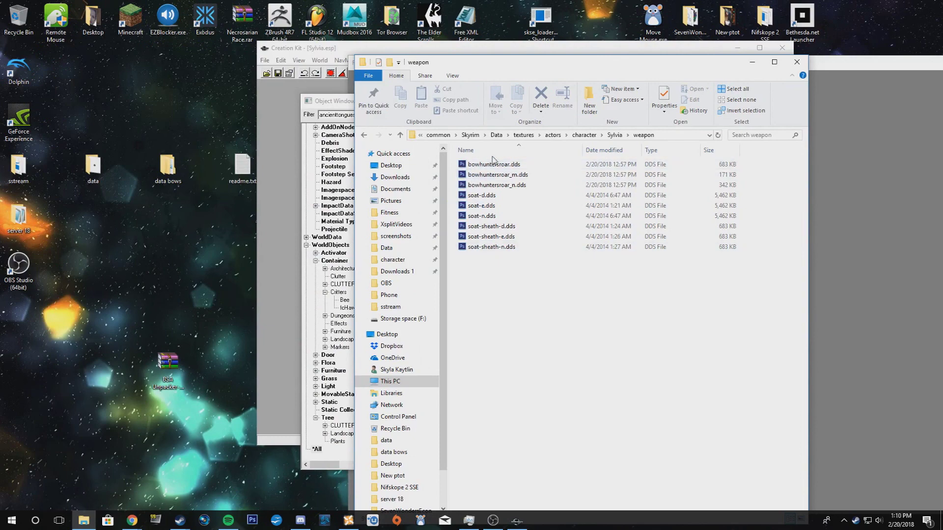
# Step: Go from the textures weapon folder to Skyrim's Data\meshes\actors\character\Sylvia folder
pyautogui.click(496, 135)
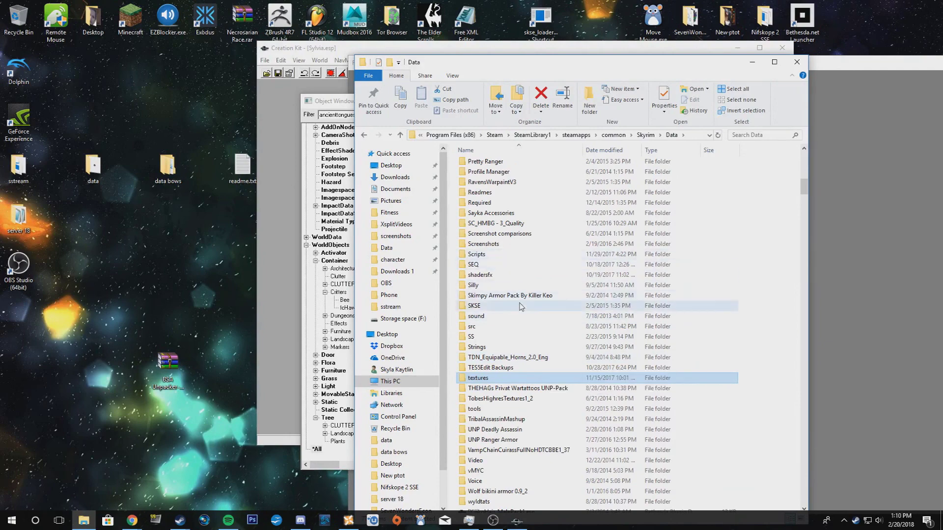
pyautogui.scroll(8, 518, 295)
pyautogui.doubleClick(483, 243)
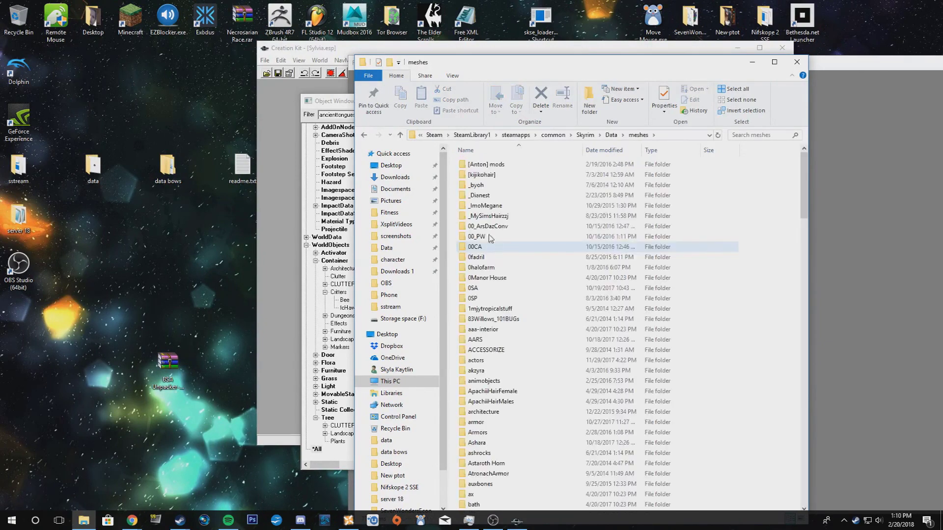
pyautogui.doubleClick(491, 362)
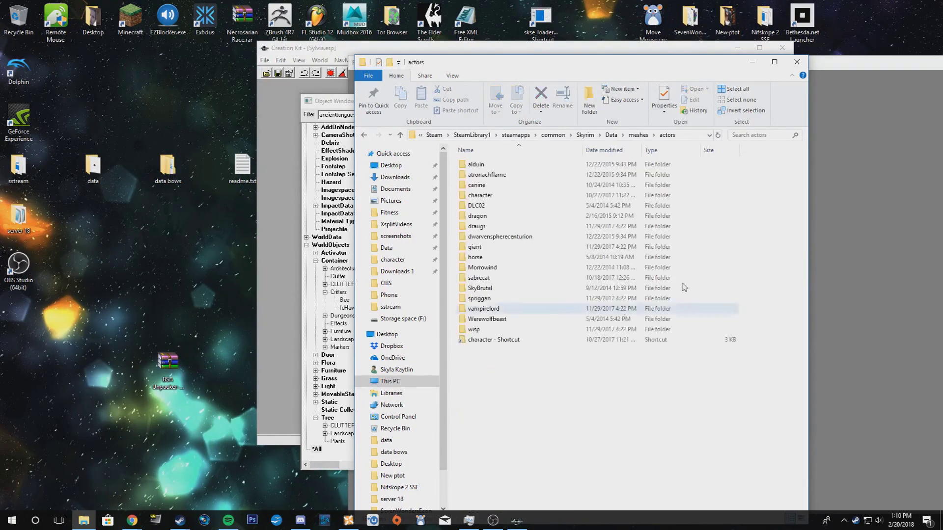
pyautogui.click(518, 201)
pyautogui.doubleClick(518, 196)
pyautogui.scroll(-10, 491, 343)
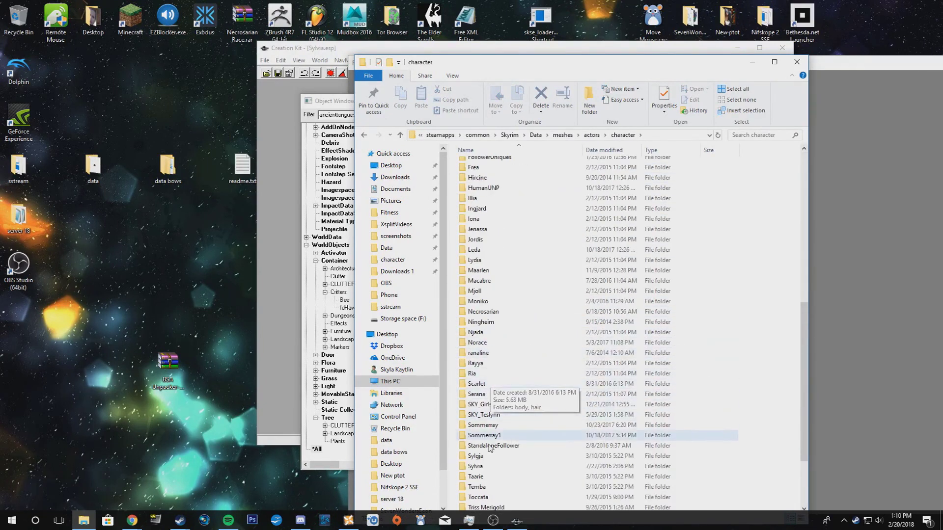
pyautogui.doubleClick(493, 466)
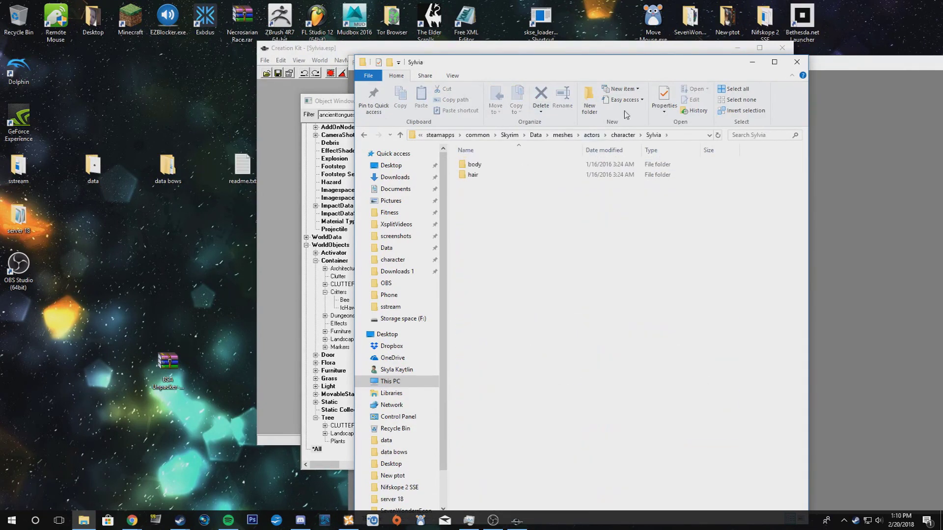
# Step: Create a folder named weapon inside the Sylvia meshes folder and open it
pyautogui.click(590, 102)
pyautogui.write('weapon')
pyautogui.press('Return')
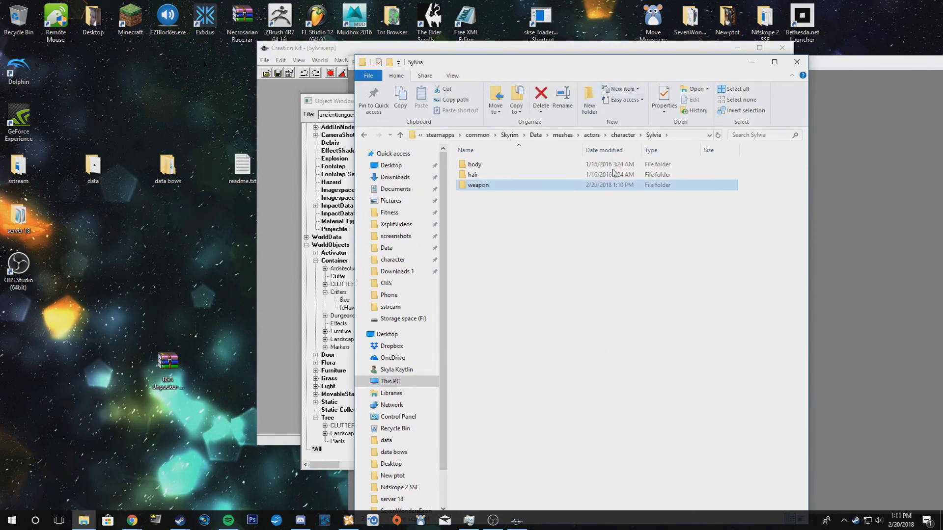
pyautogui.doubleClick(563, 185)
# Step: Copy both NIF files from data's meshes\weapons\sword-of-ancient-tongues folder into Sylvia's meshes weapon folder, and close the source folder
pyautogui.doubleClick(93, 166)
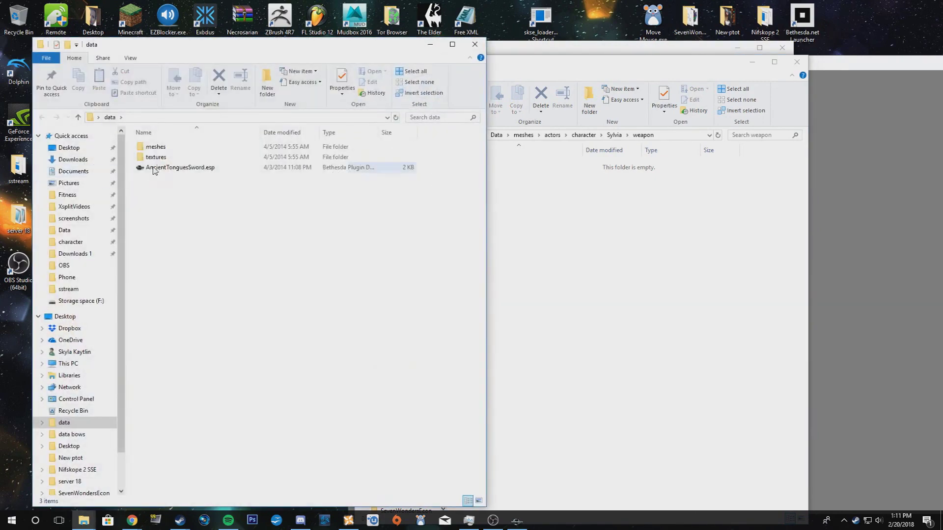
pyautogui.doubleClick(155, 147)
pyautogui.doubleClick(158, 147)
pyautogui.doubleClick(159, 148)
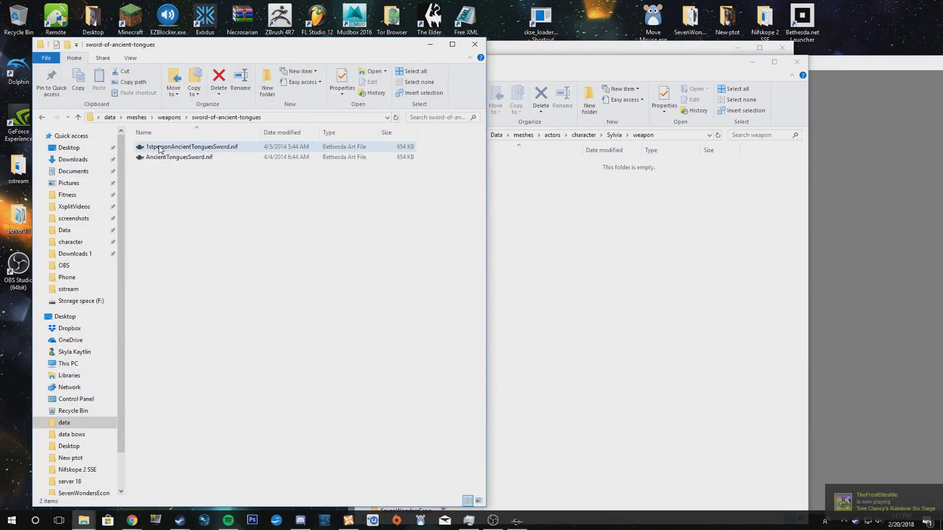
pyautogui.moveTo(209, 183); pyautogui.dragTo(623, 251)
pyautogui.click(265, 53)
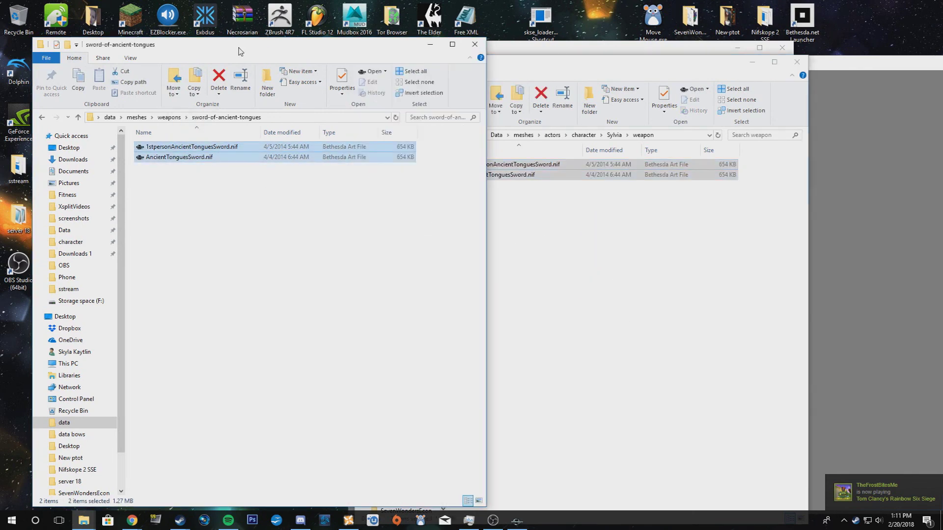
pyautogui.click(452, 44)
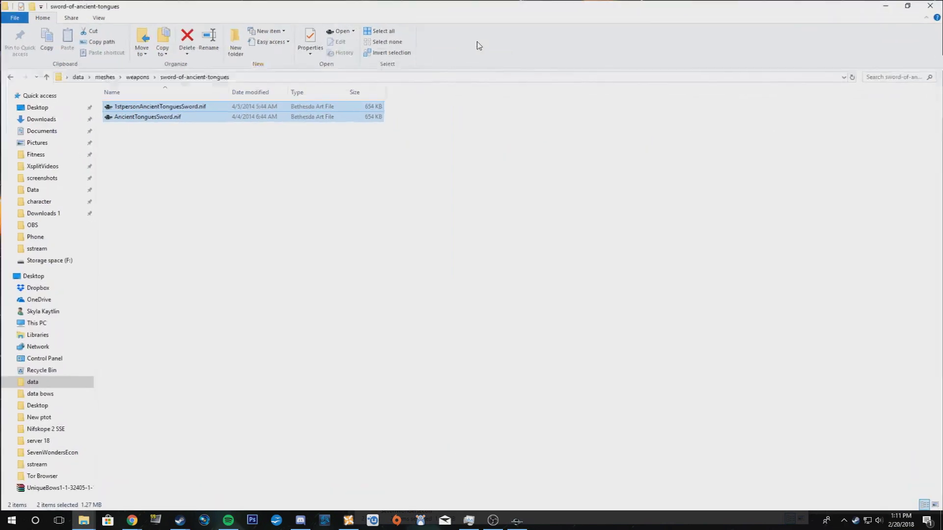
pyautogui.click(930, 5)
# Step: Copy bowhuntersroar.nif from data bows' meshes\ax\bows folder into Sylvia's meshes weapon folder, and close both folder windows
pyautogui.doubleClick(162, 169)
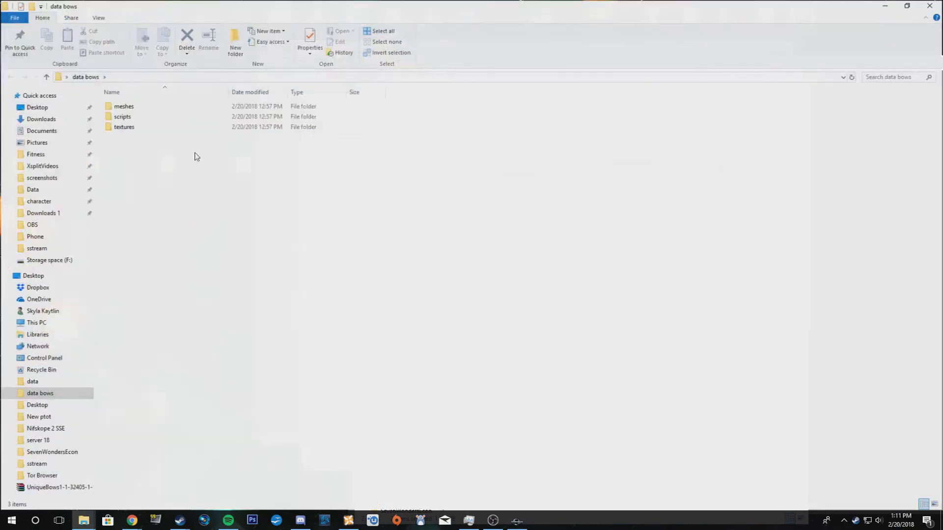
pyautogui.click(123, 107)
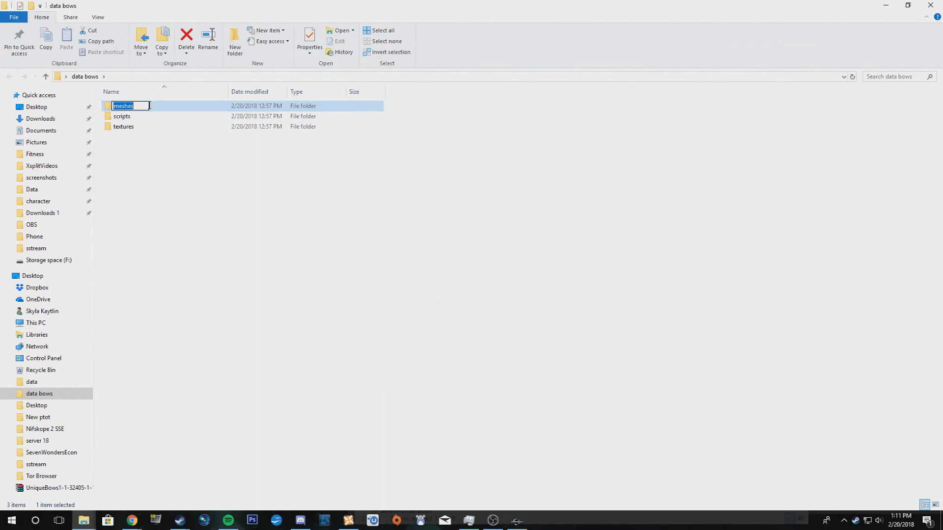
pyautogui.doubleClick(142, 106)
pyautogui.moveTo(238, 11); pyautogui.dragTo(167, 46)
pyautogui.doubleClick(210, 140)
pyautogui.doubleClick(211, 143)
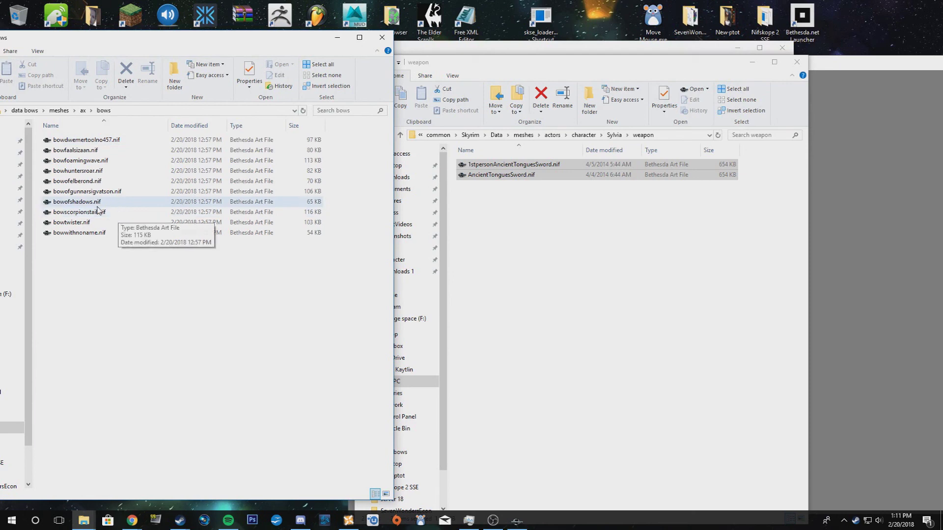
pyautogui.click(90, 173)
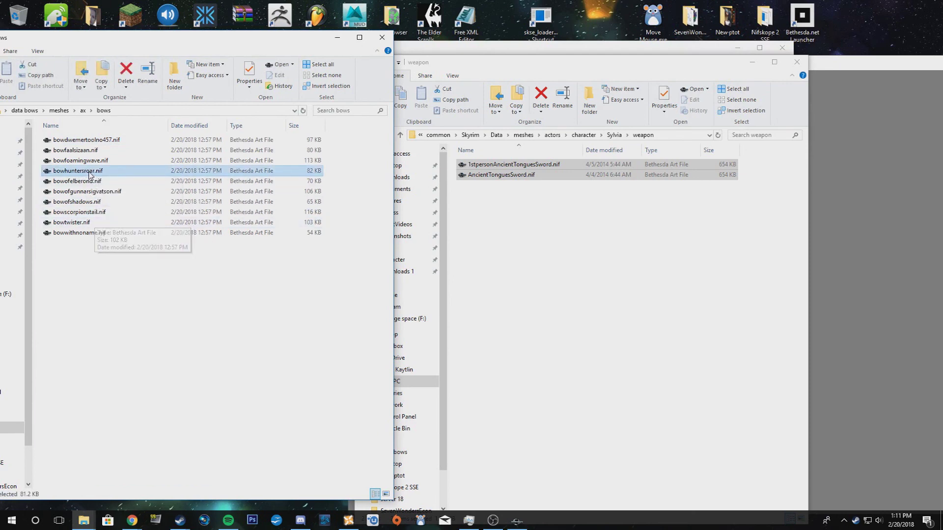
pyautogui.moveTo(91, 175); pyautogui.dragTo(598, 258)
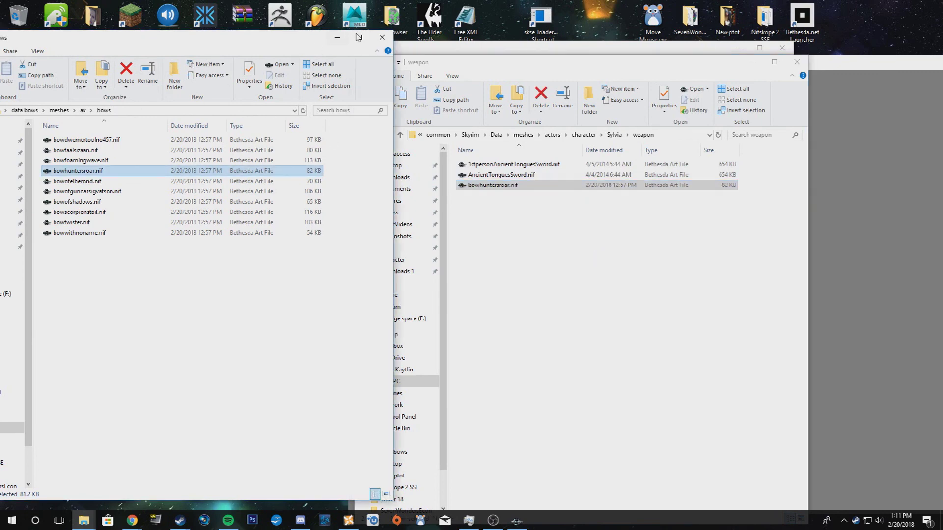
pyautogui.click(382, 37)
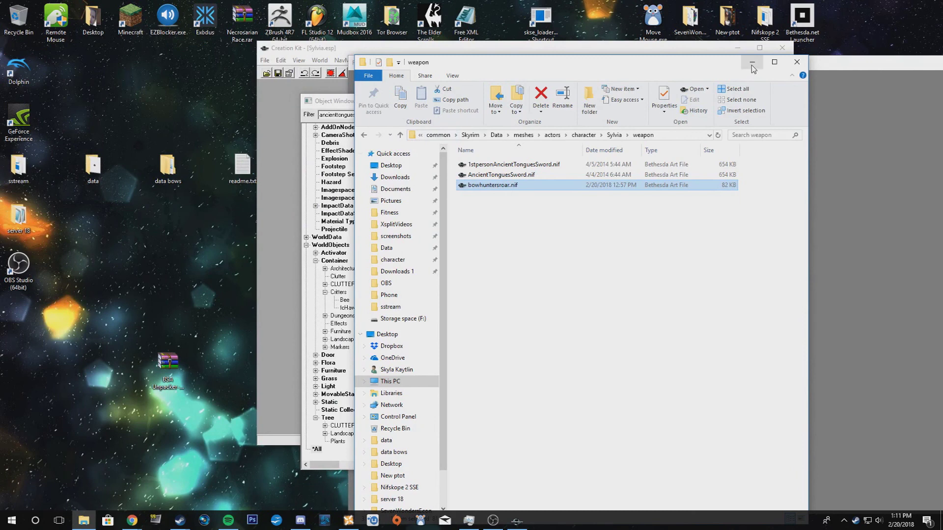
pyautogui.click(796, 62)
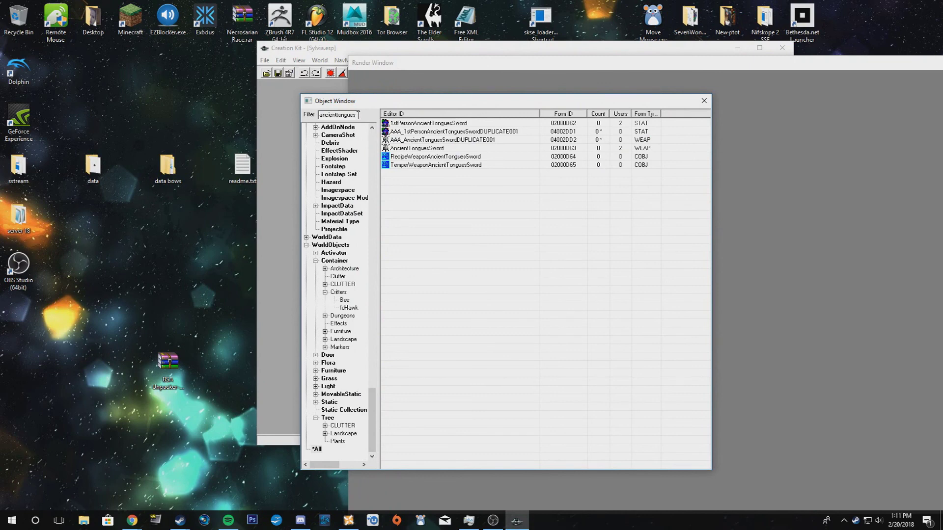
# Step: Filter the objects by aaa and open the model data of AAA_1stPersonAncientTonguesSwordDUPLICATE001, ignoring the assertion and rotating the preview
pyautogui.moveTo(358, 114); pyautogui.dragTo(291, 120)
pyautogui.write('aaa')
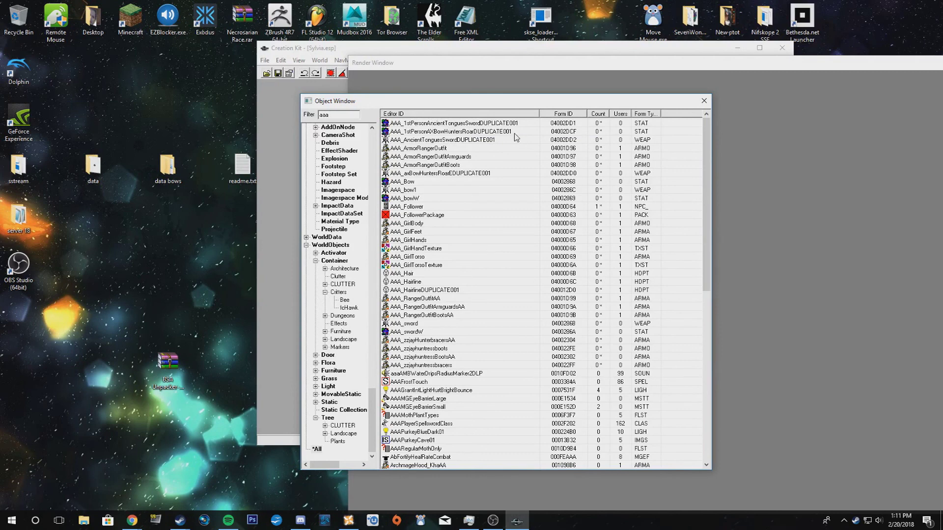
pyautogui.doubleClick(445, 124)
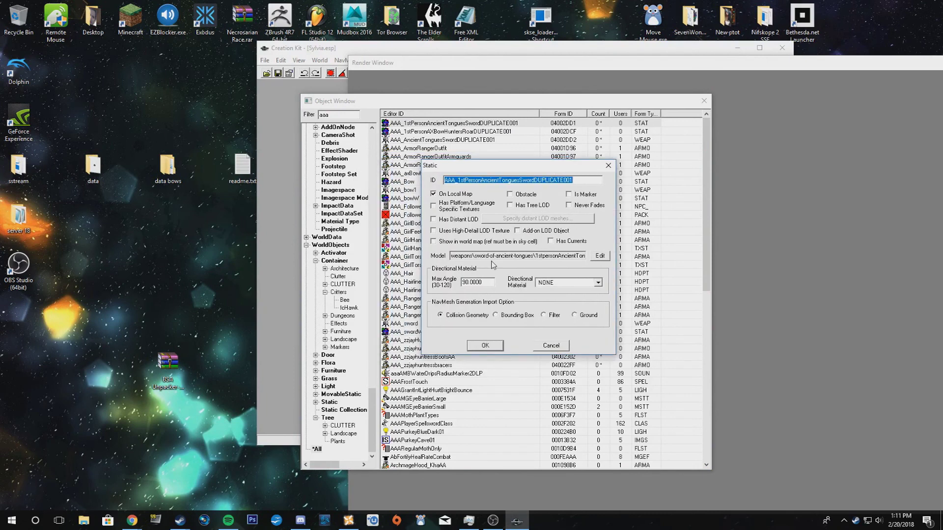
pyautogui.click(600, 256)
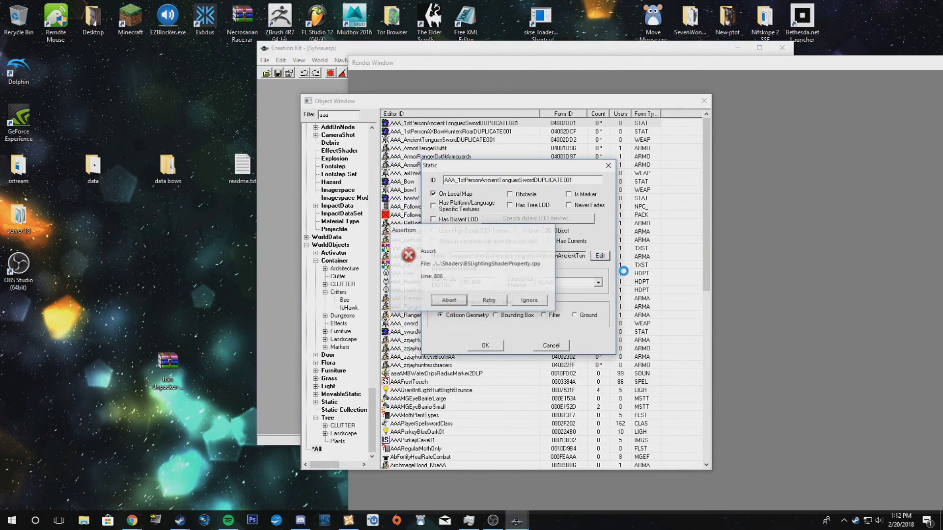
pyautogui.click(531, 301)
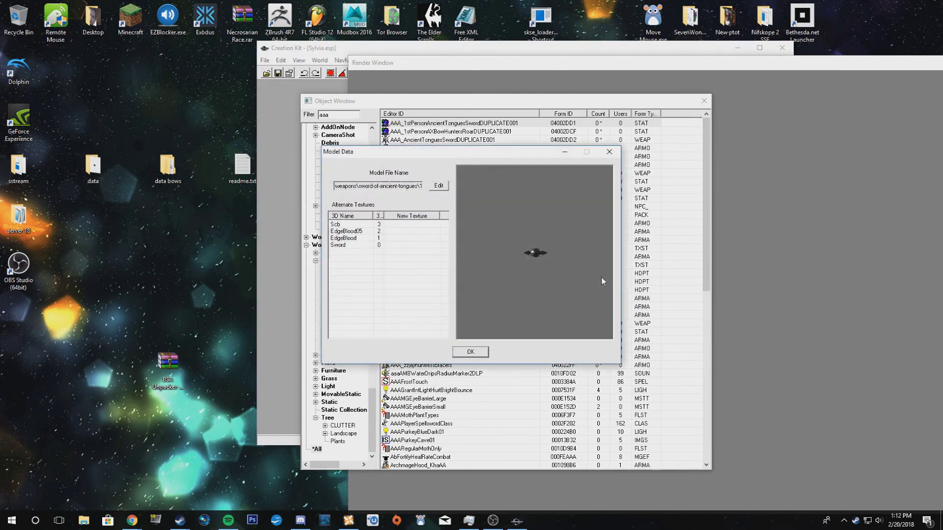
pyautogui.moveTo(535, 255); pyautogui.dragTo(624, 340)
pyautogui.moveTo(594, 275); pyautogui.dragTo(501, 266)
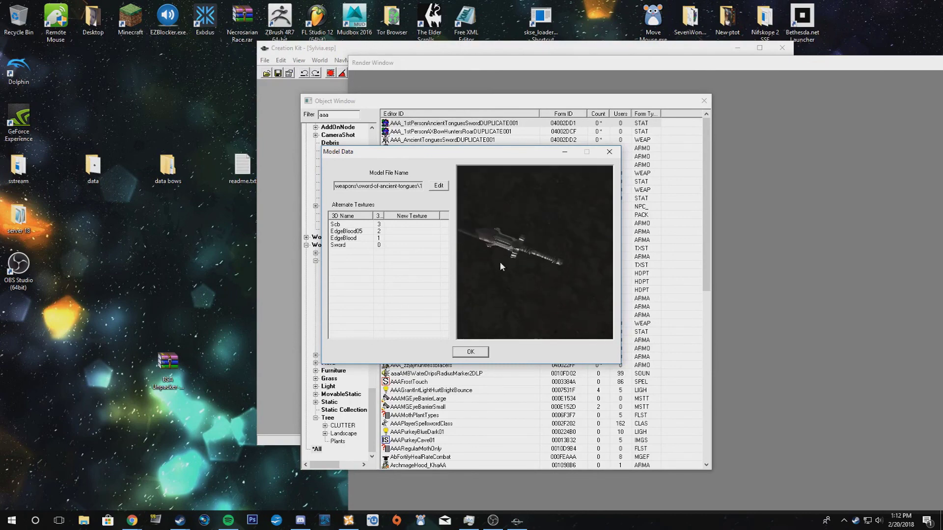
# Step: Start replacing the first-person sword's model file and open the Skyrim Data folder in the file selection
pyautogui.click(439, 186)
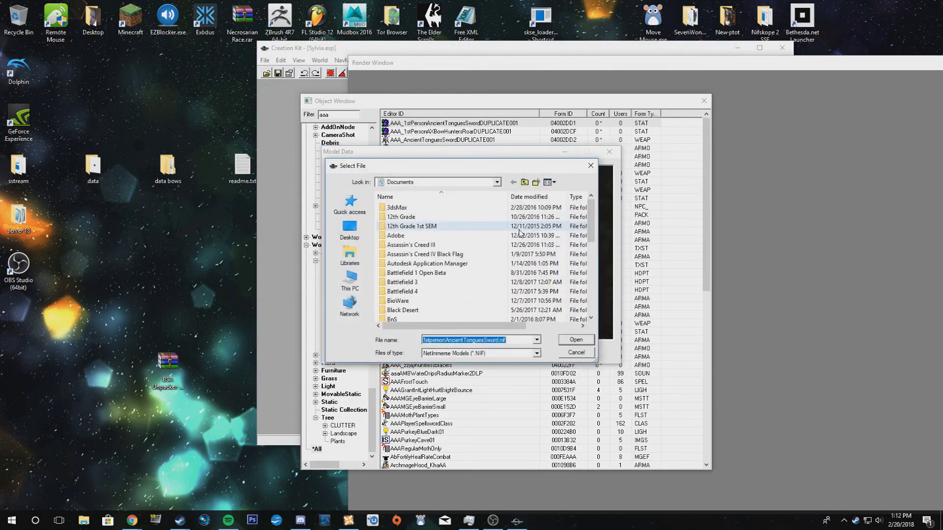
pyautogui.scroll(-1, 450, 266)
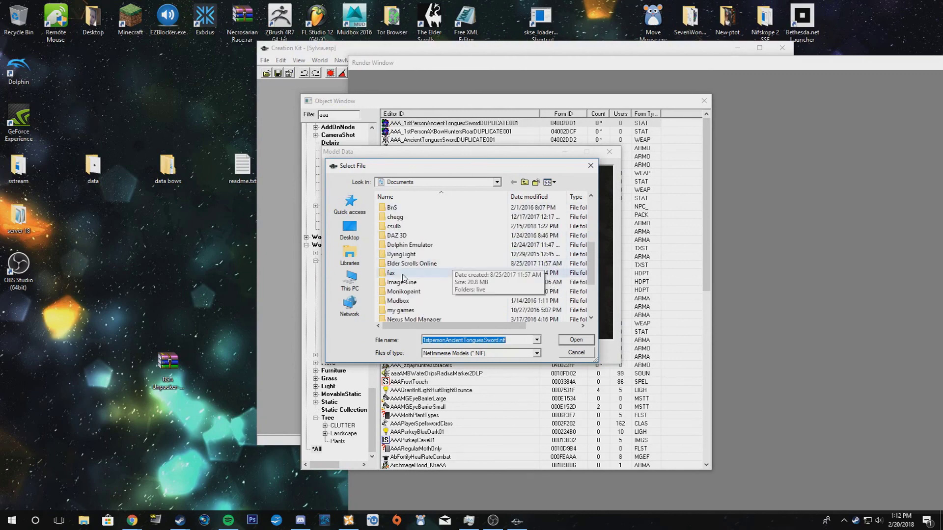
pyautogui.click(350, 207)
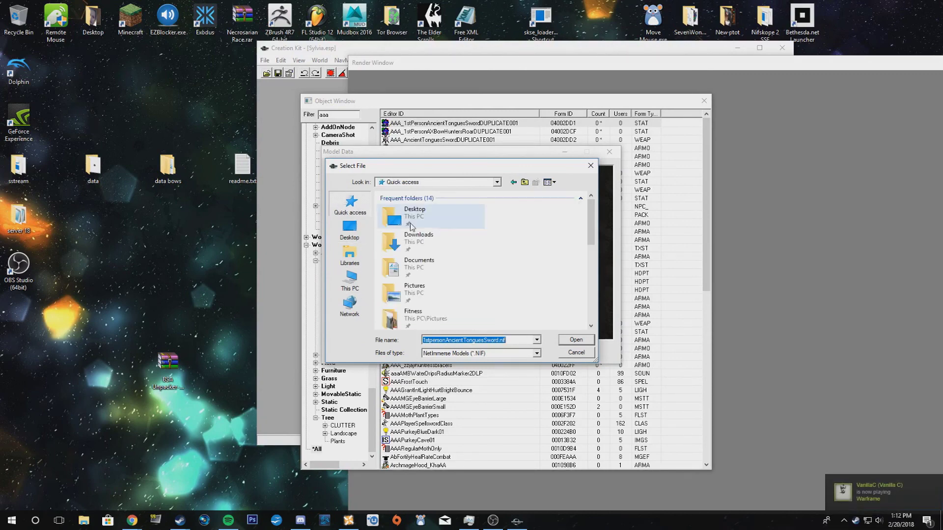
pyautogui.scroll(-2, 434, 293)
pyautogui.doubleClick(424, 262)
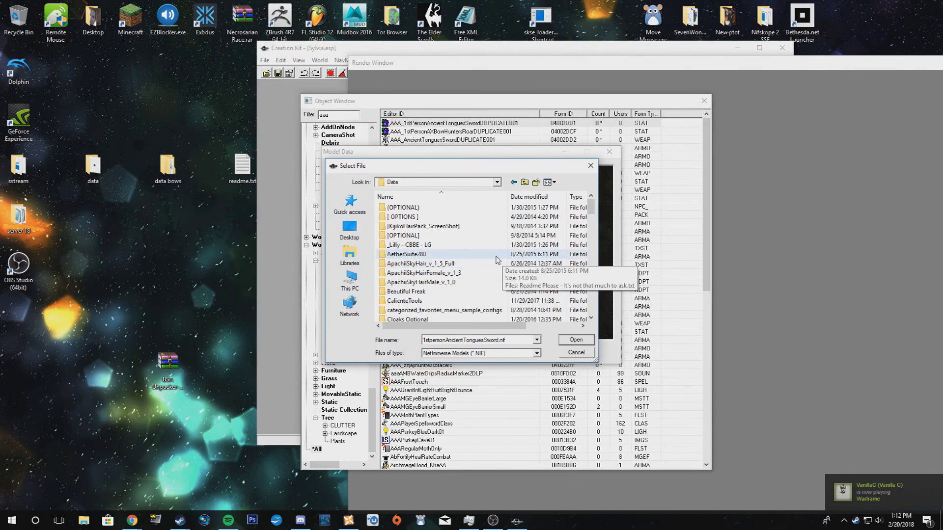
# Step: Browse to Sylvia's weapon folder under meshes\actors\character for the first-person sword's replacement model
pyautogui.scroll(-5, 465, 256)
pyautogui.scroll(-5, 465, 255)
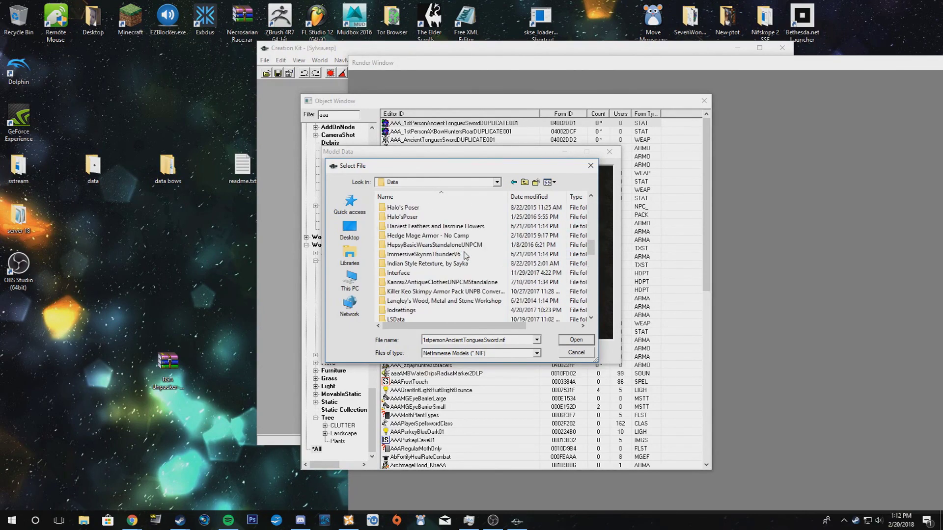
pyautogui.doubleClick(414, 268)
pyautogui.scroll(-3, 468, 251)
pyautogui.doubleClick(395, 301)
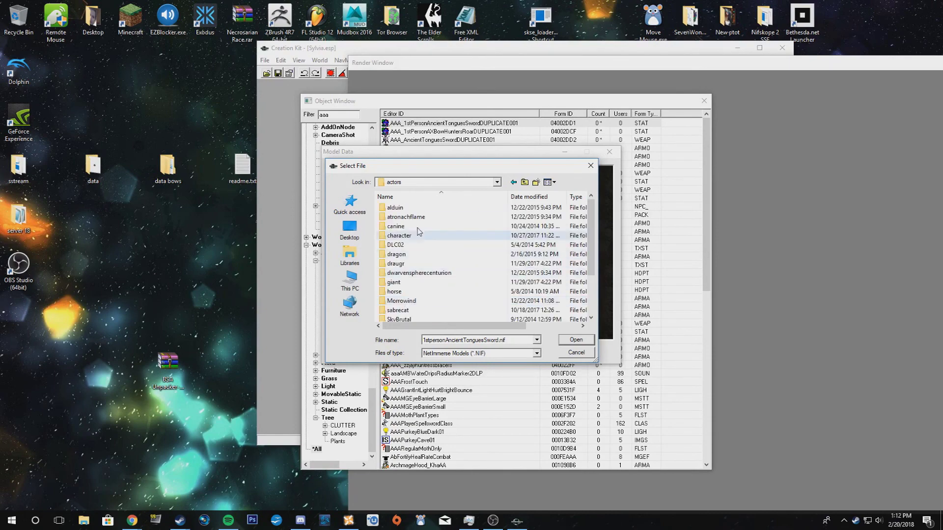
pyautogui.doubleClick(491, 238)
pyautogui.scroll(-3, 491, 249)
pyautogui.scroll(-14, 491, 249)
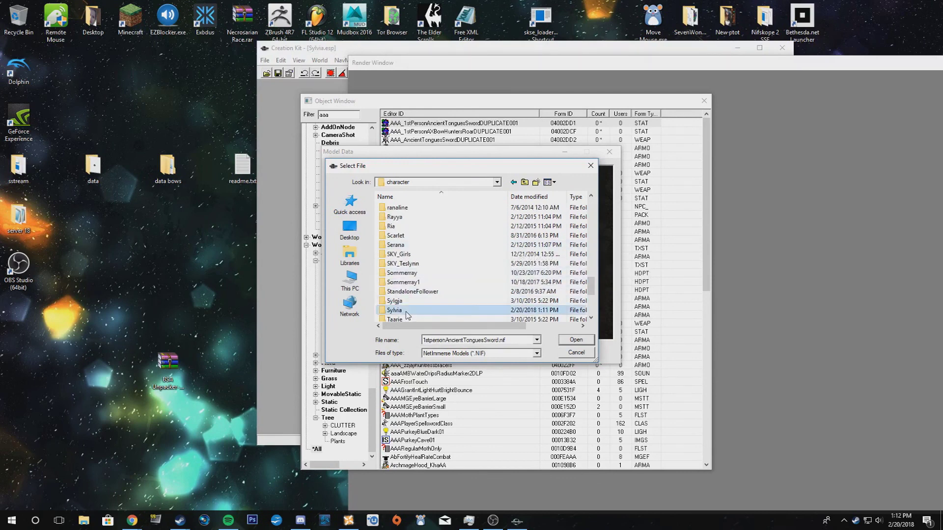
pyautogui.doubleClick(423, 310)
pyautogui.doubleClick(442, 227)
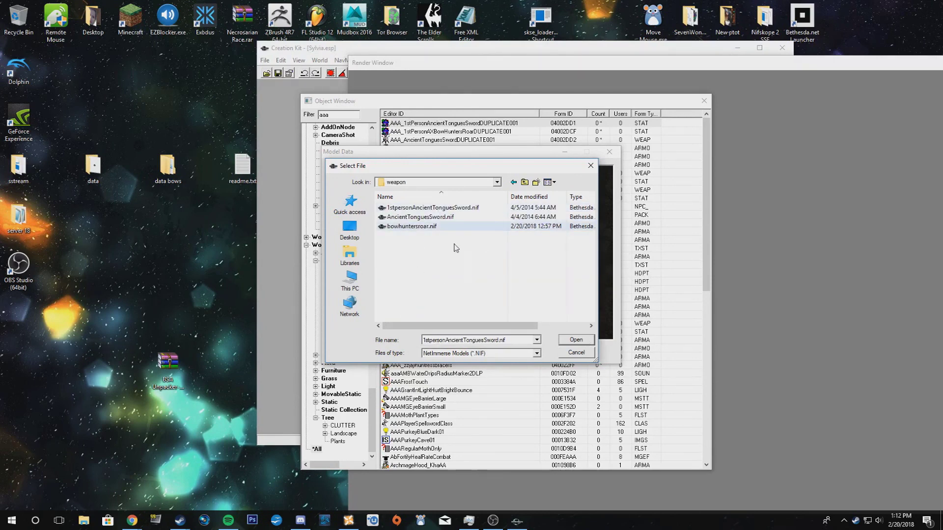
# Step: Load 1stpersonAncientTonguesSword.nif from Sylvia's weapon folder as the first-person sword's model and accept the static record
pyautogui.click(576, 341)
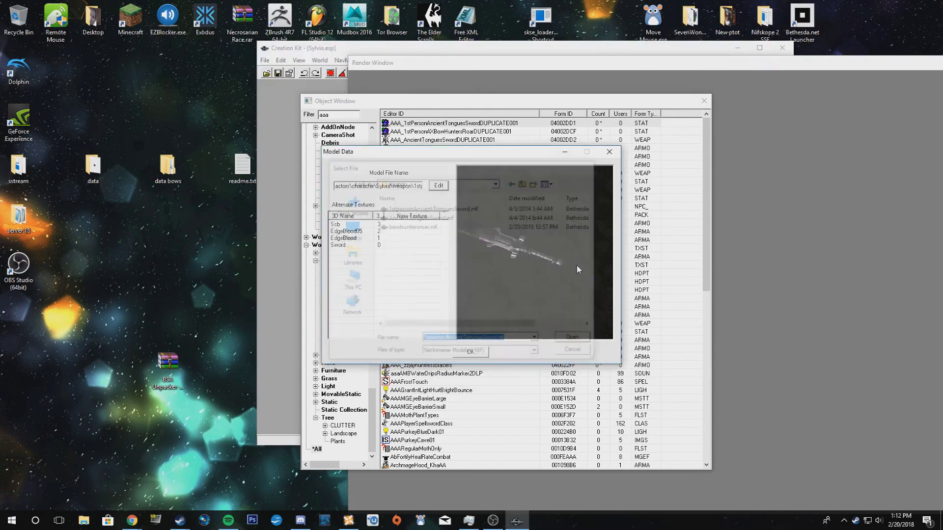
pyautogui.click(467, 351)
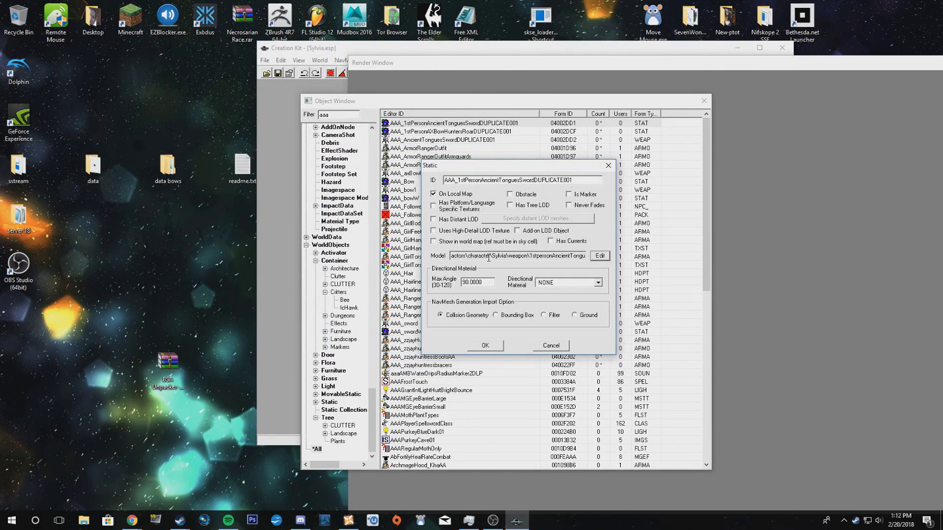
pyautogui.click(485, 346)
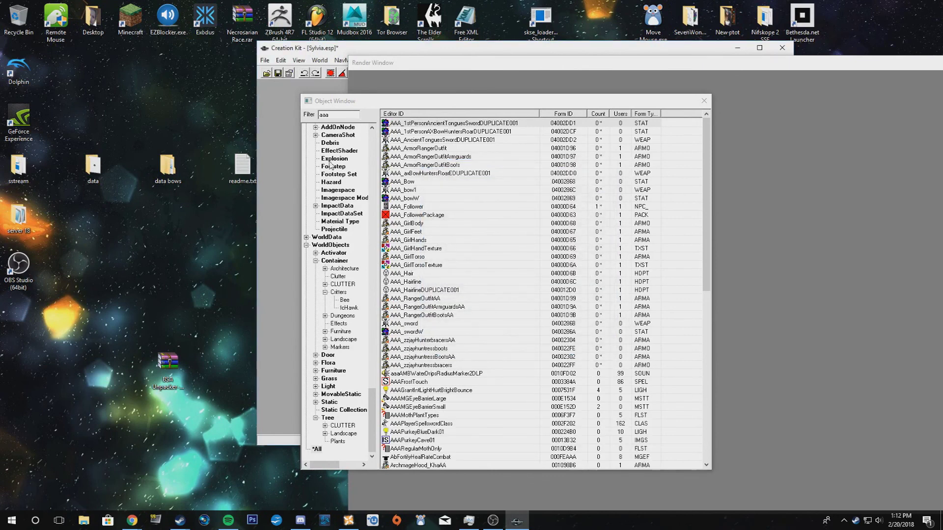
# Step: Open the model data of AAA_1stPersonAXBowHuntersRoarDUPLICATE001, suppressing the missing-model warnings, and start replacing its model file
pyautogui.doubleClick(477, 133)
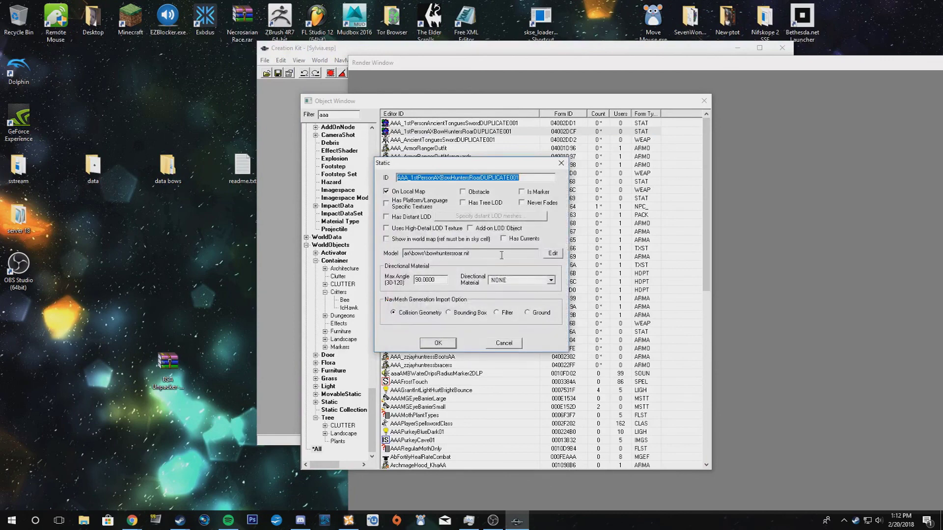
pyautogui.click(552, 254)
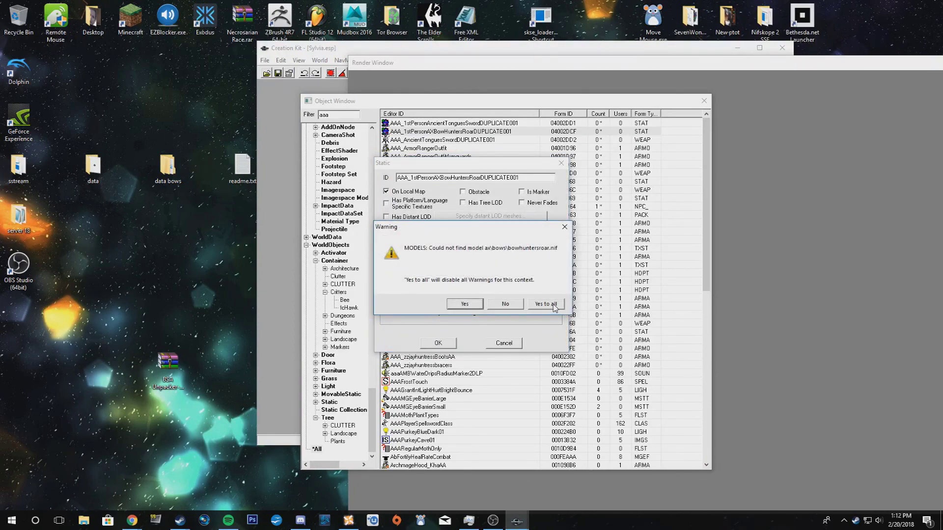
pyautogui.click(554, 304)
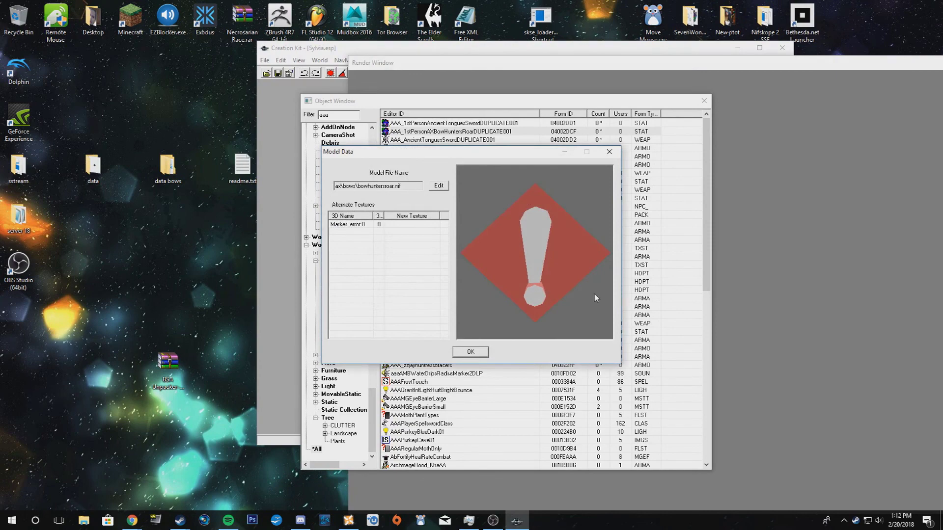
pyautogui.click(437, 186)
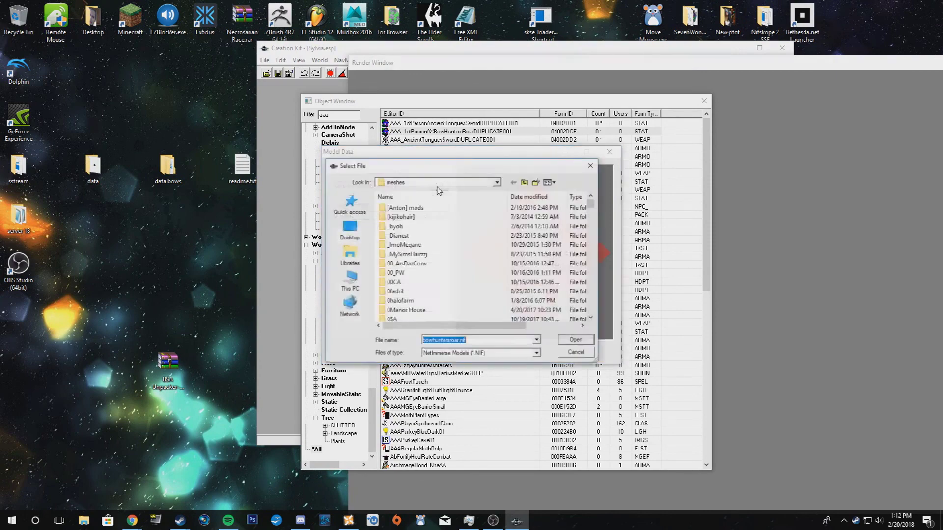
pyautogui.scroll(-10, 462, 283)
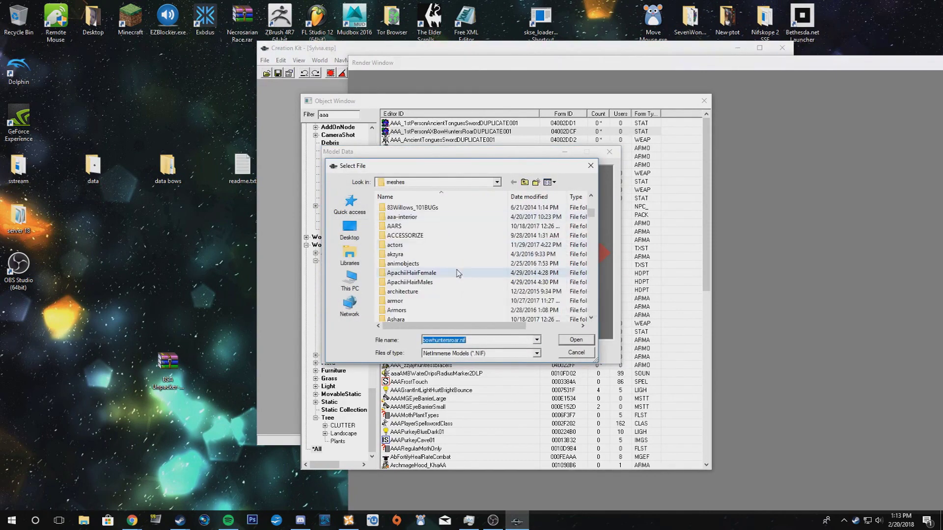
pyautogui.doubleClick(396, 216)
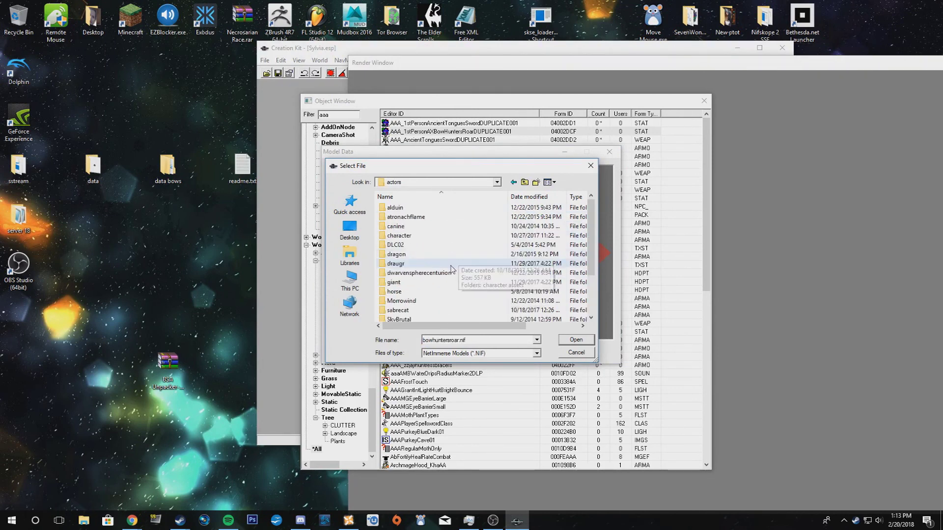
pyautogui.click(407, 183)
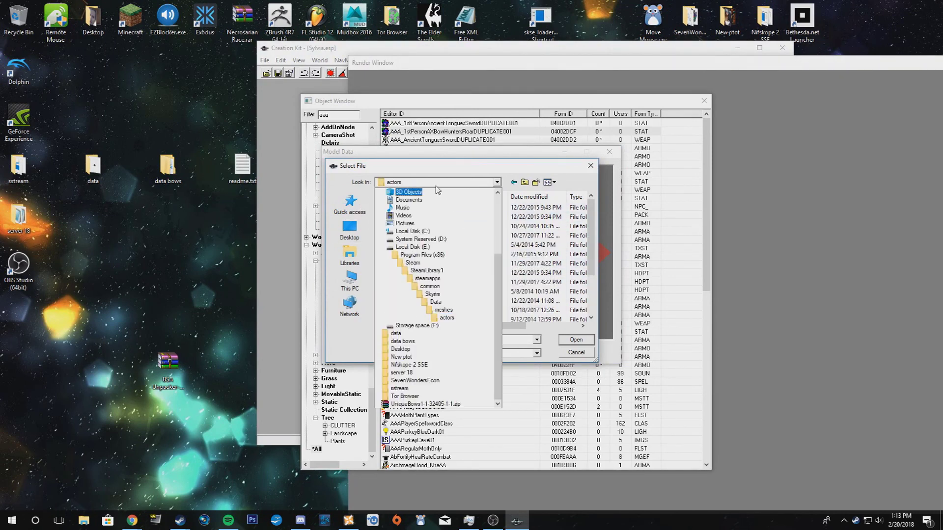
pyautogui.click(436, 302)
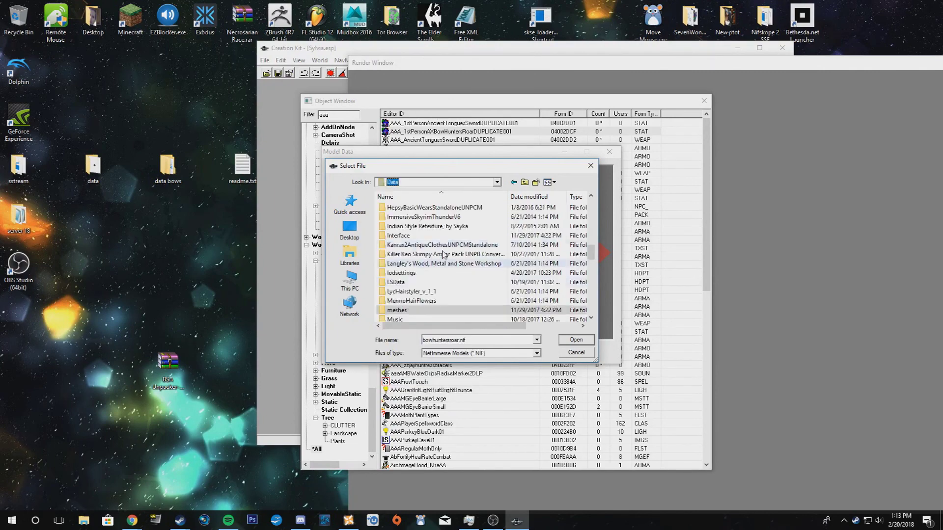
pyautogui.scroll(3, 452, 264)
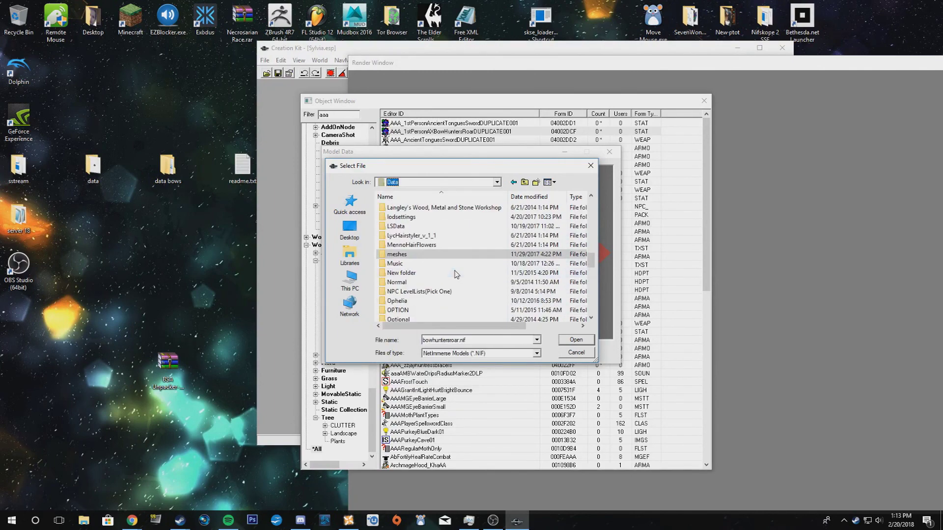
pyautogui.doubleClick(396, 254)
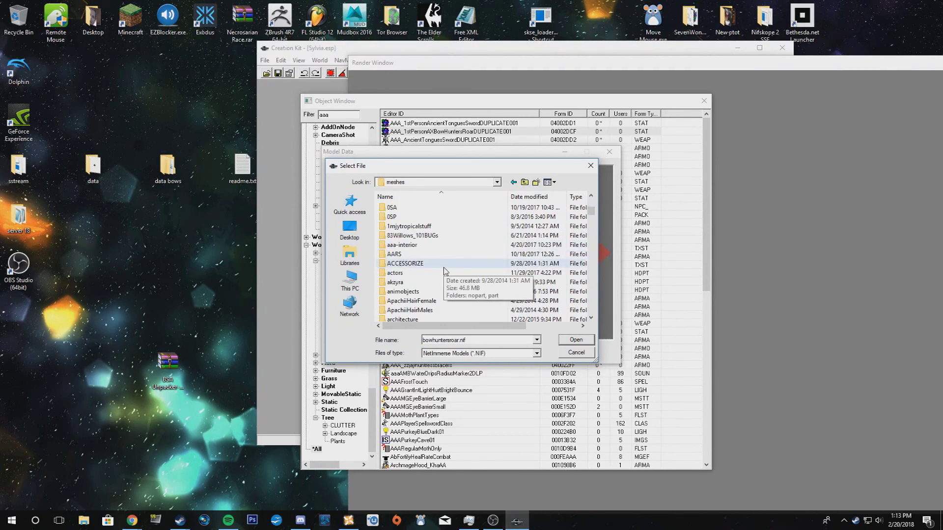
# Step: Browse from the meshes folder to actors\character\Sylvia\weapon for the first-person bow's replacement model
pyautogui.scroll(-5, 444, 270)
pyautogui.doubleClick(409, 241)
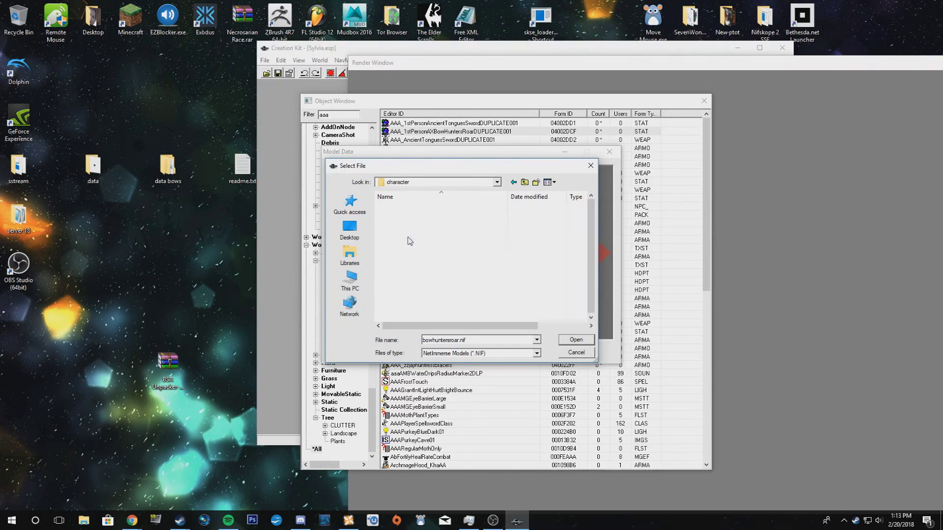
pyautogui.scroll(-6, 432, 266)
pyautogui.scroll(-9, 432, 268)
pyautogui.click(398, 283)
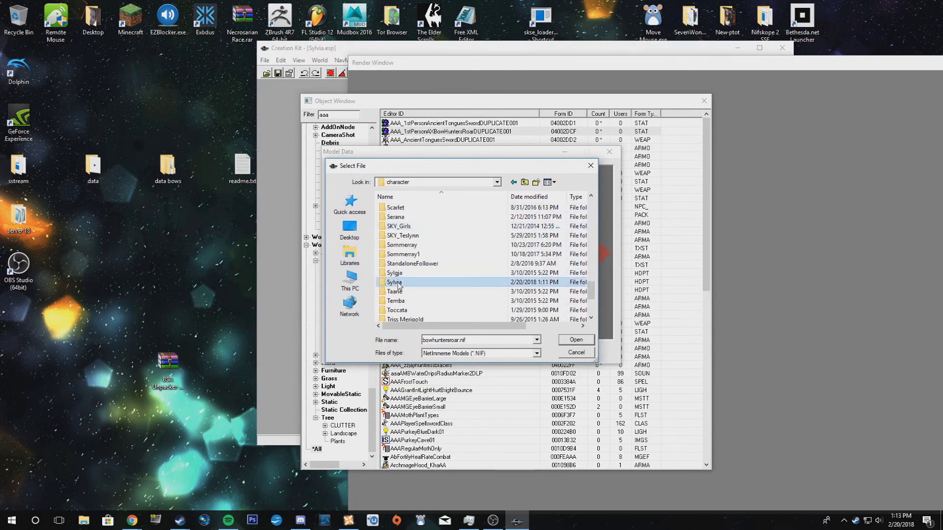
pyautogui.doubleClick(398, 284)
pyautogui.doubleClick(417, 228)
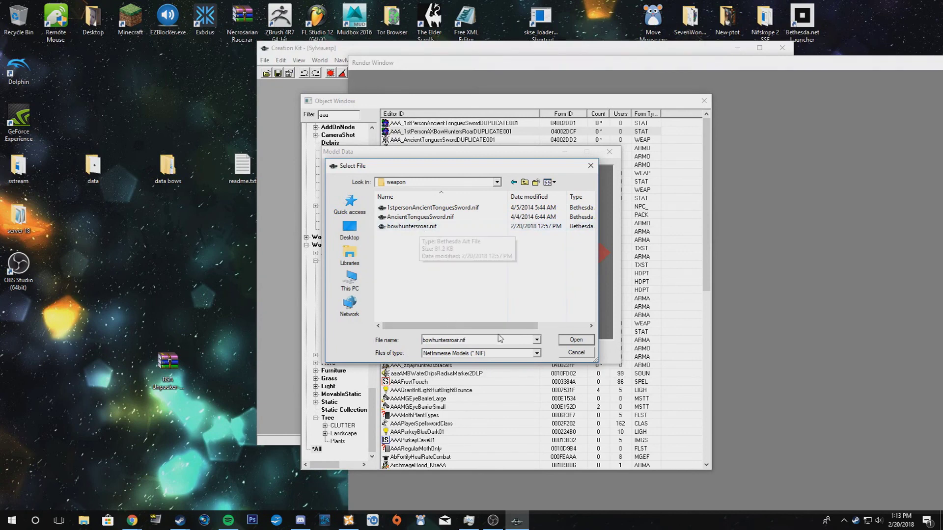
# Step: Load bowhuntersroar.nif as the first-person bow's model, suppressing the missing-texture warnings, check its preview and accept the static record
pyautogui.click(585, 343)
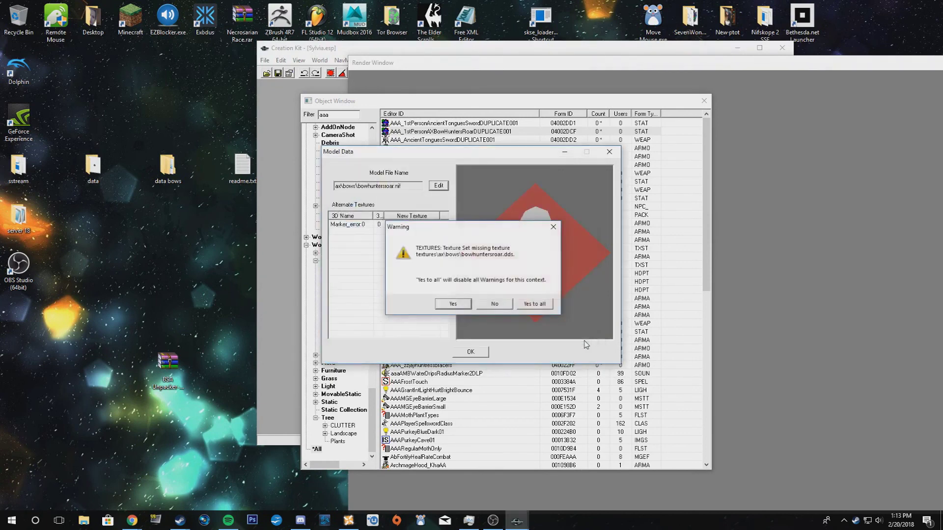
pyautogui.click(534, 304)
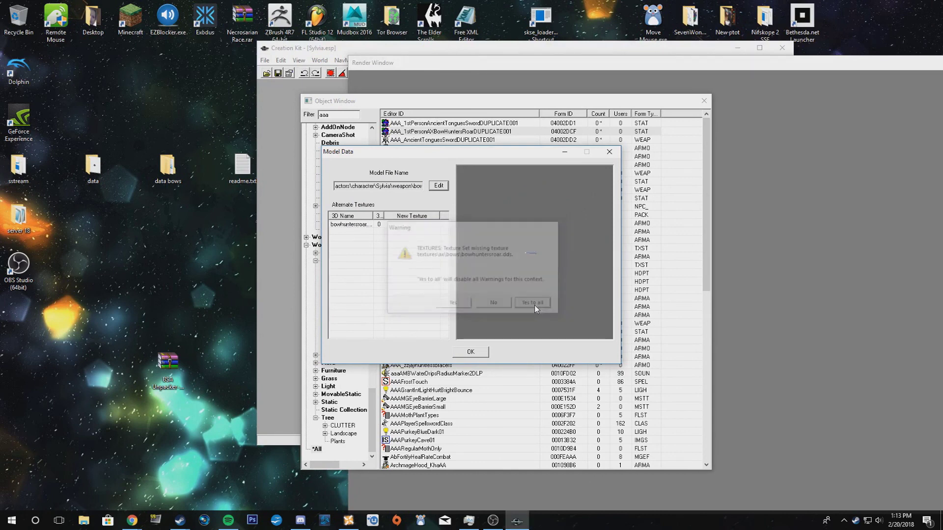
pyautogui.moveTo(553, 281); pyautogui.dragTo(557, 310)
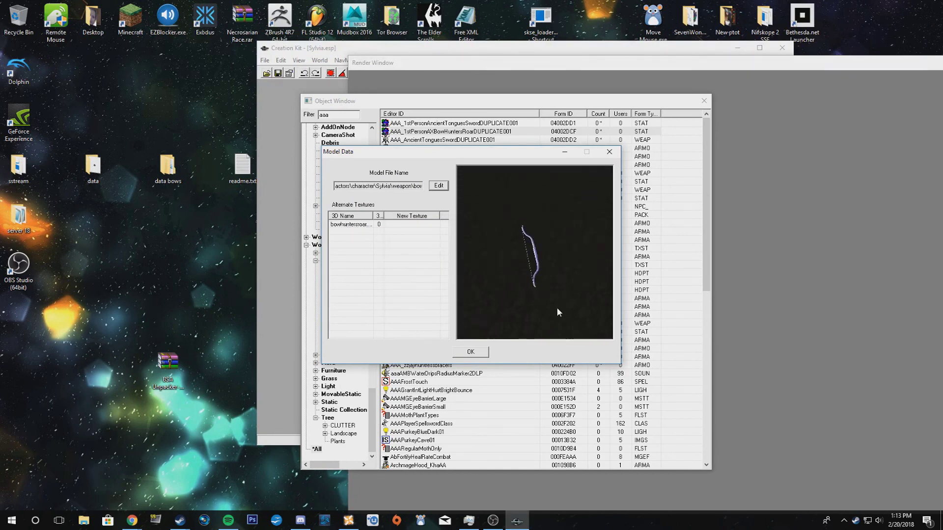
pyautogui.click(470, 353)
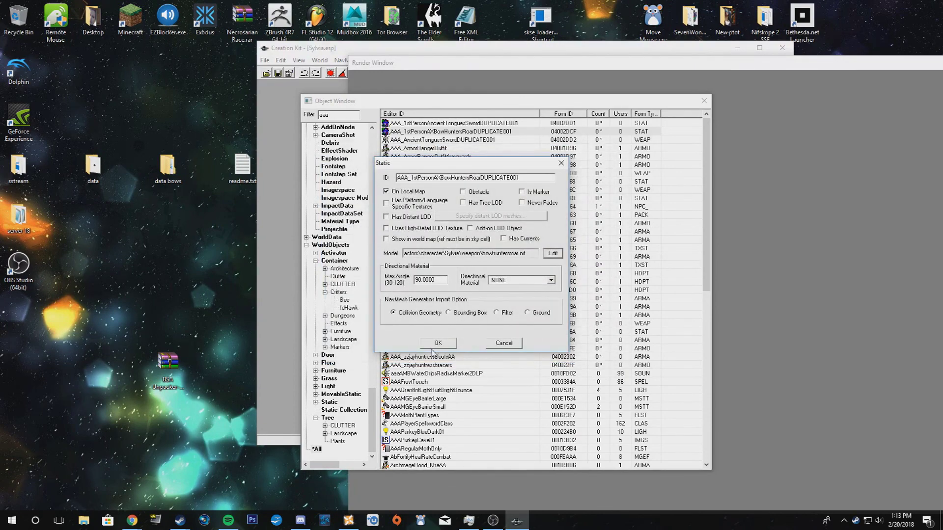
pyautogui.click(439, 343)
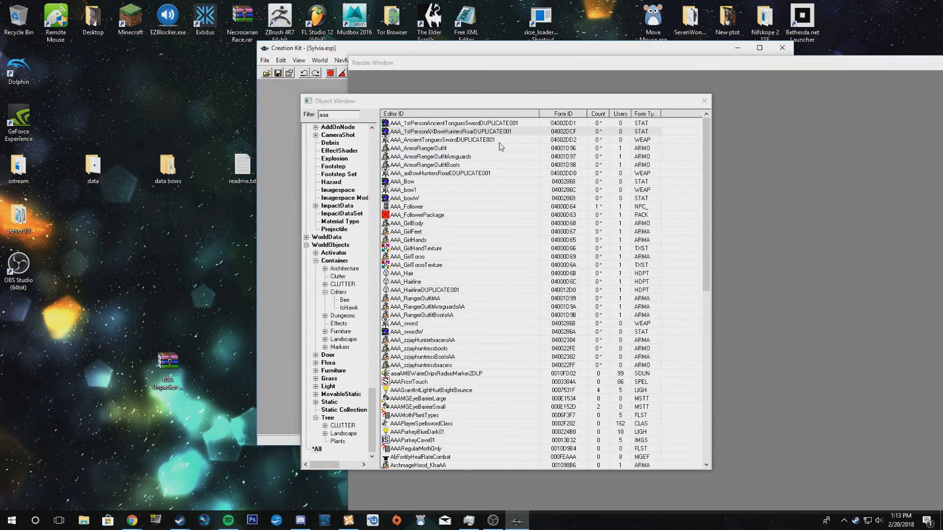
# Step: Review the art, sound and game data of the AAA_AncientTonguesSwordDUPLICATE001 weapon and close its record
pyautogui.doubleClick(443, 141)
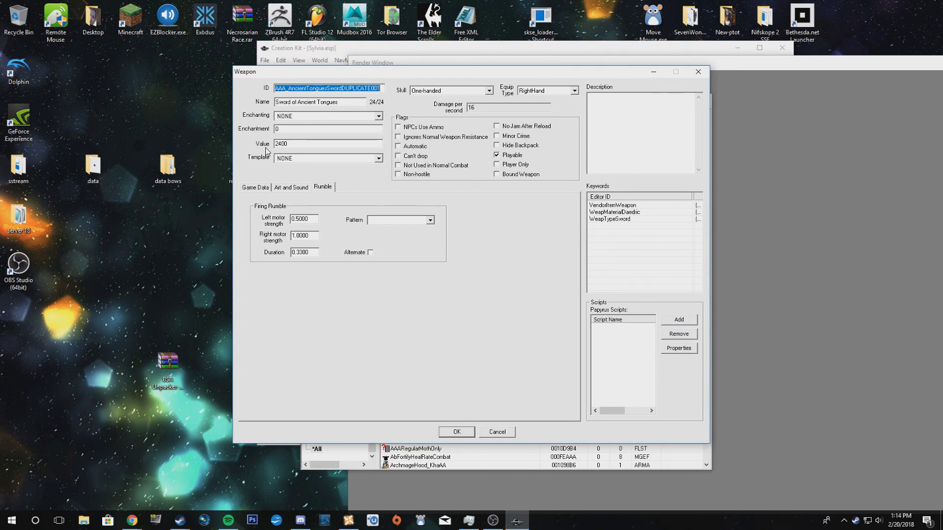
pyautogui.click(288, 187)
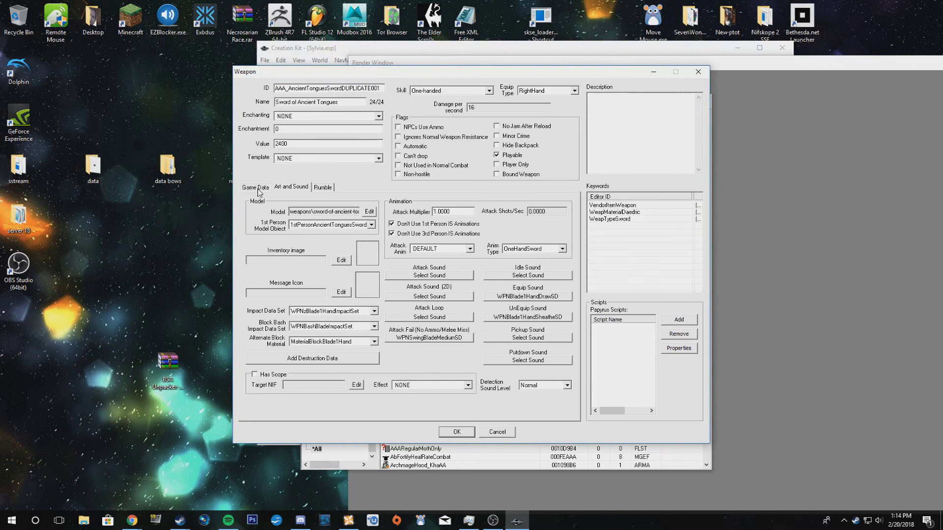
pyautogui.click(258, 189)
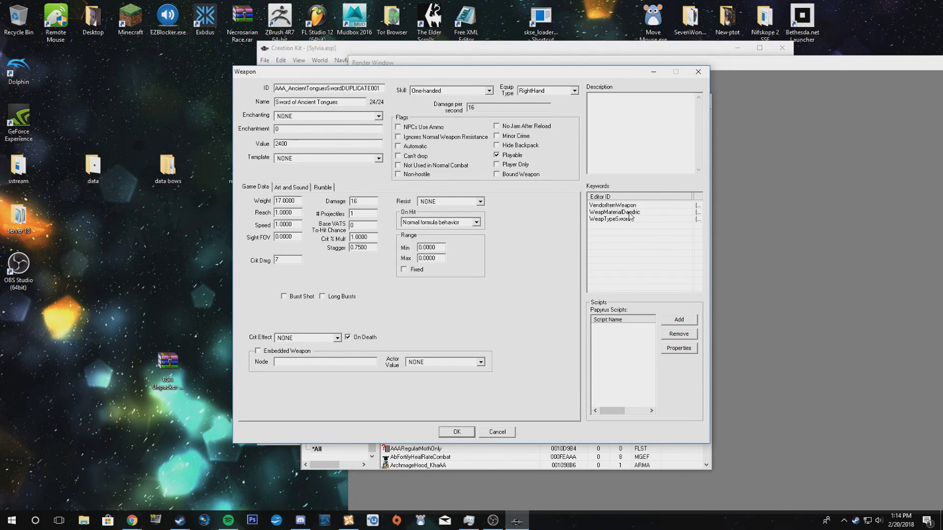
pyautogui.click(466, 435)
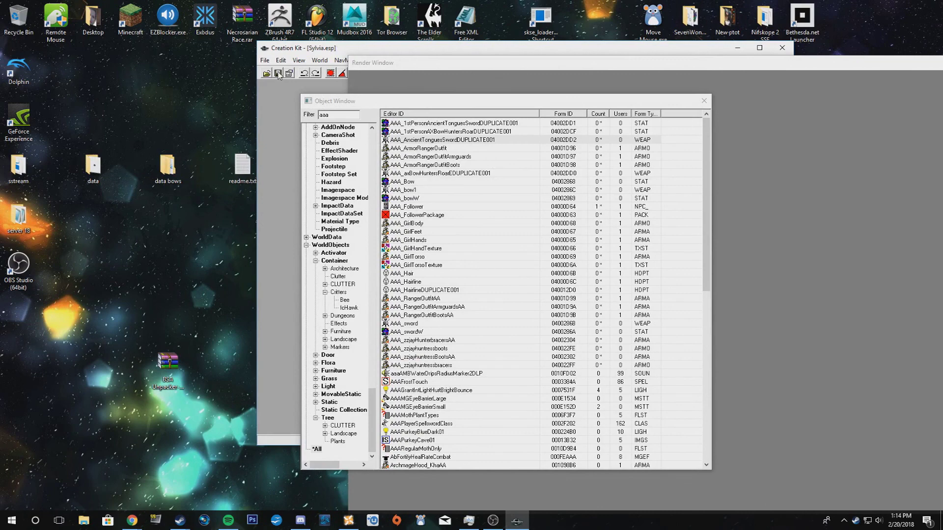
# Step: Set the enchanting of the AAA_axBowHuntersRoarEDUPLICATE001 weapon to NONE, accept the record and save the plugin
pyautogui.doubleClick(424, 174)
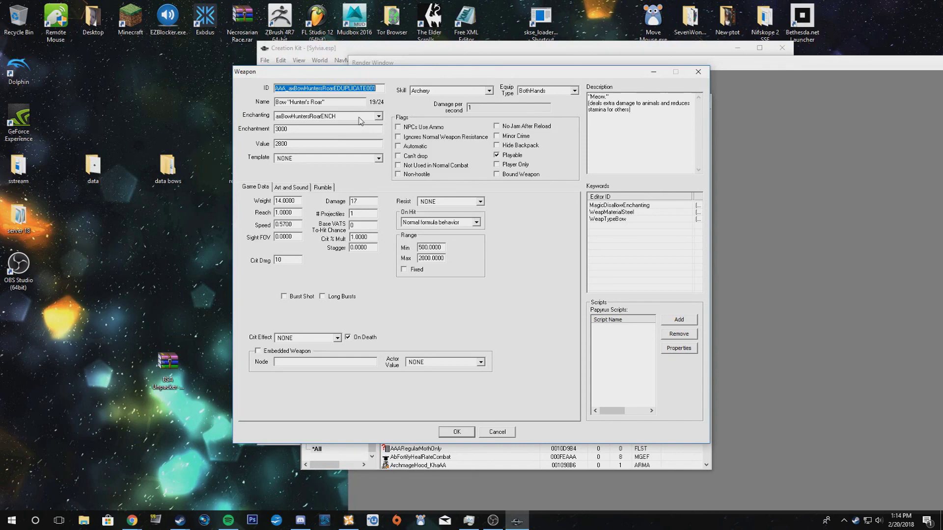
pyautogui.click(378, 116)
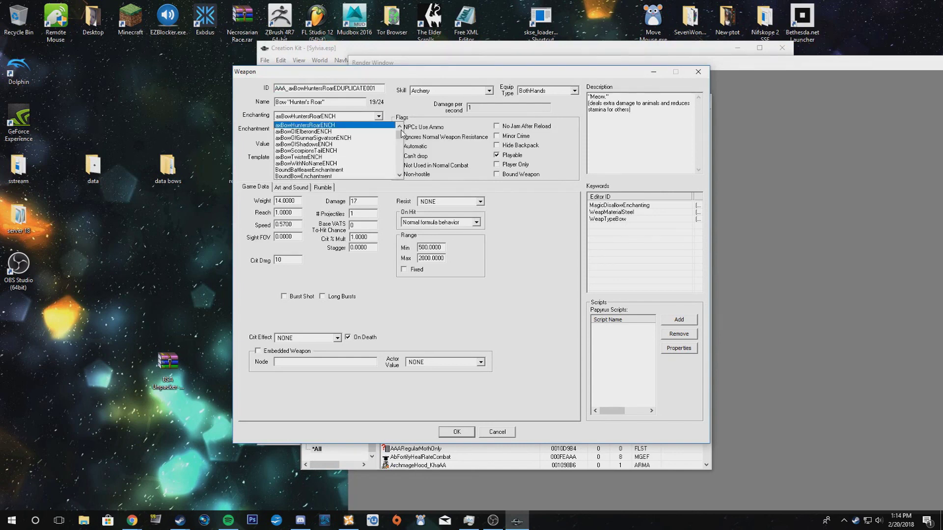
pyautogui.scroll(3, 401, 133)
pyautogui.click(345, 127)
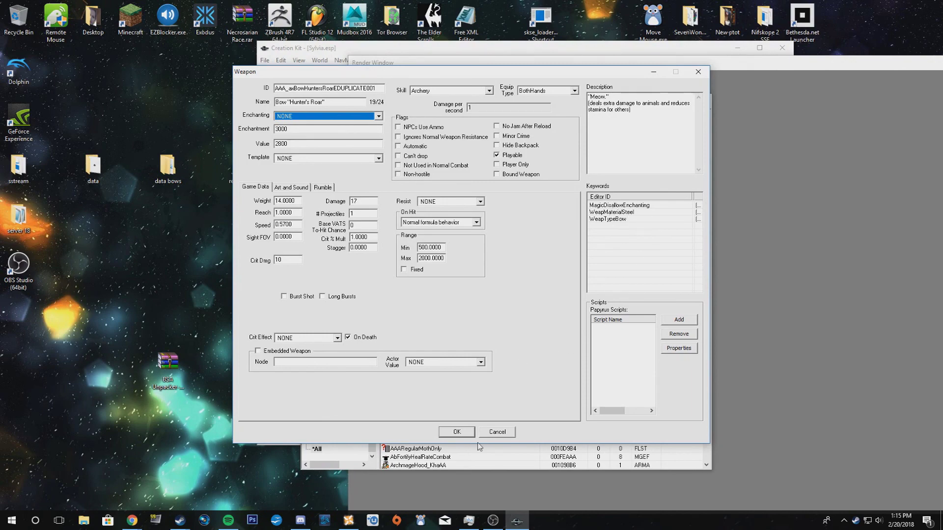
pyautogui.click(451, 434)
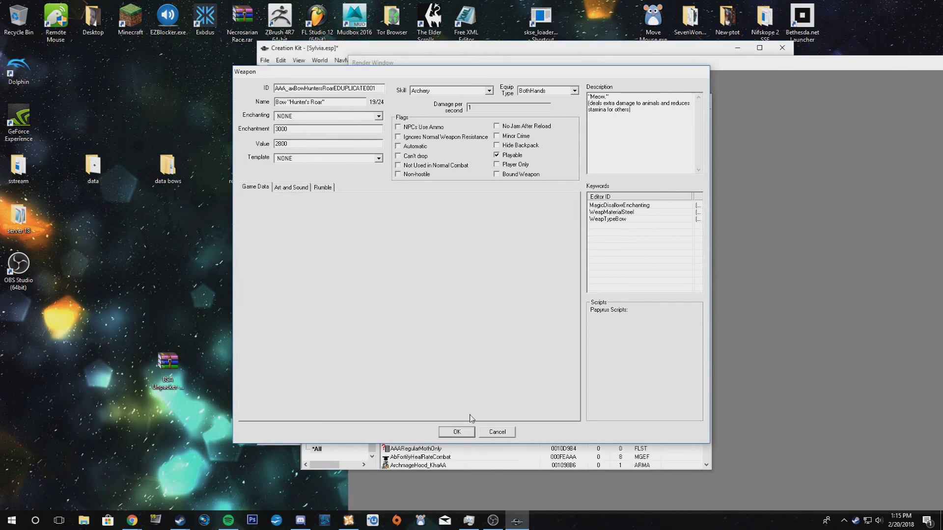
pyautogui.click(278, 74)
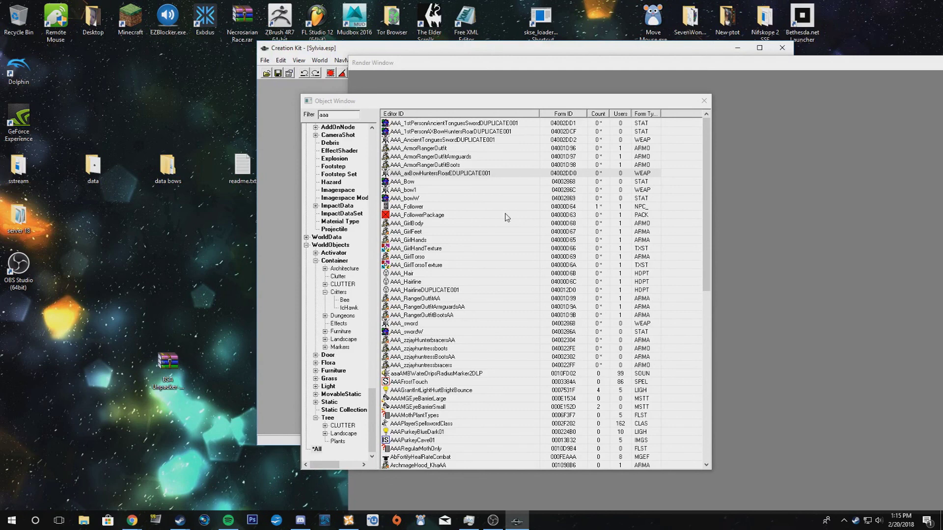
# Step: Open the AAA_Follower actor's inventory and add the AAA_AncientTonguesSwordDUPLICATE001 weapon as a new item
pyautogui.click(429, 210)
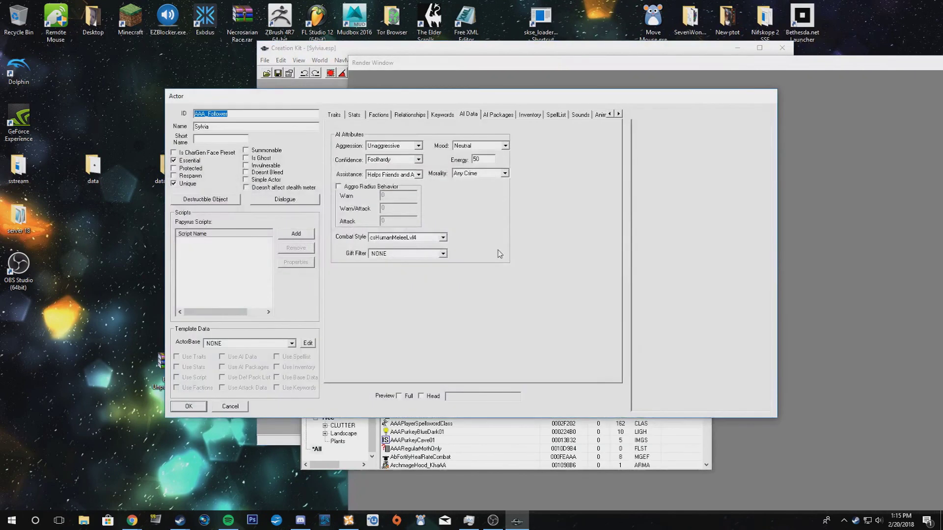
pyautogui.click(530, 115)
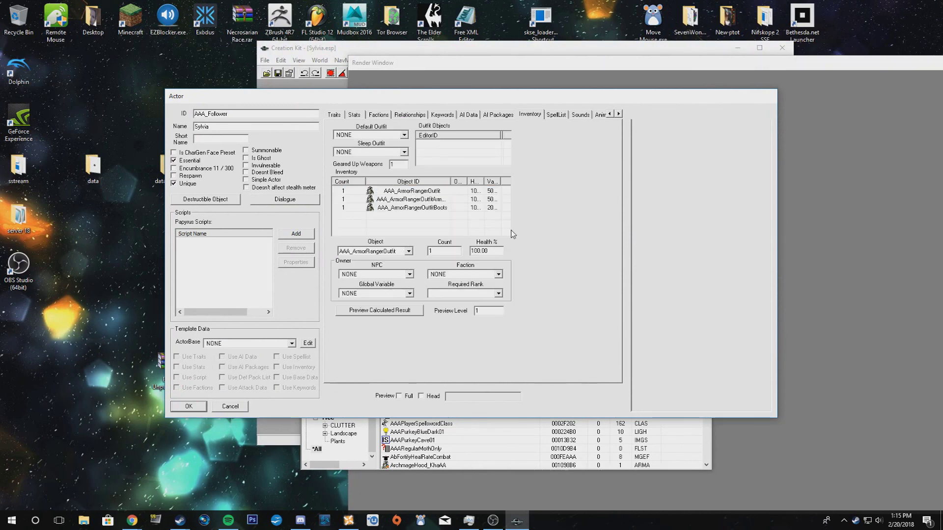
pyautogui.rightClick(412, 219)
pyautogui.click(435, 226)
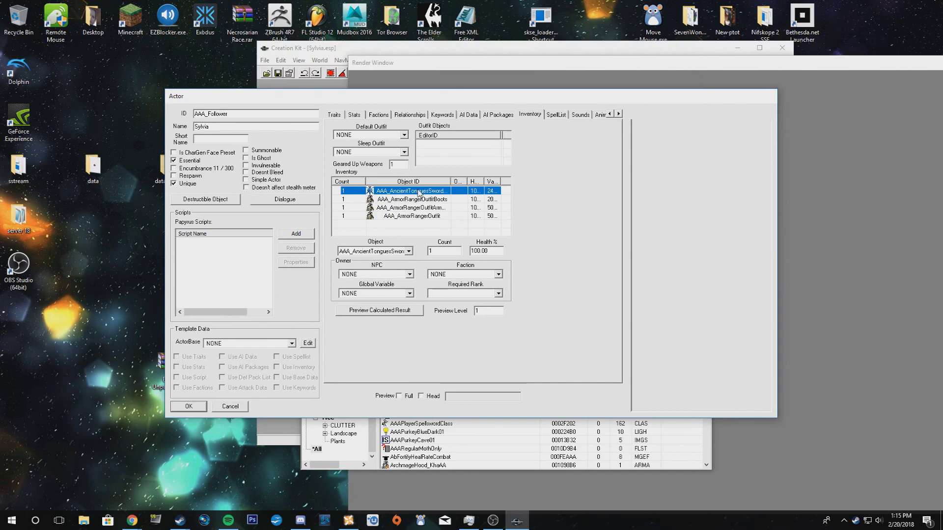
pyautogui.click(408, 230)
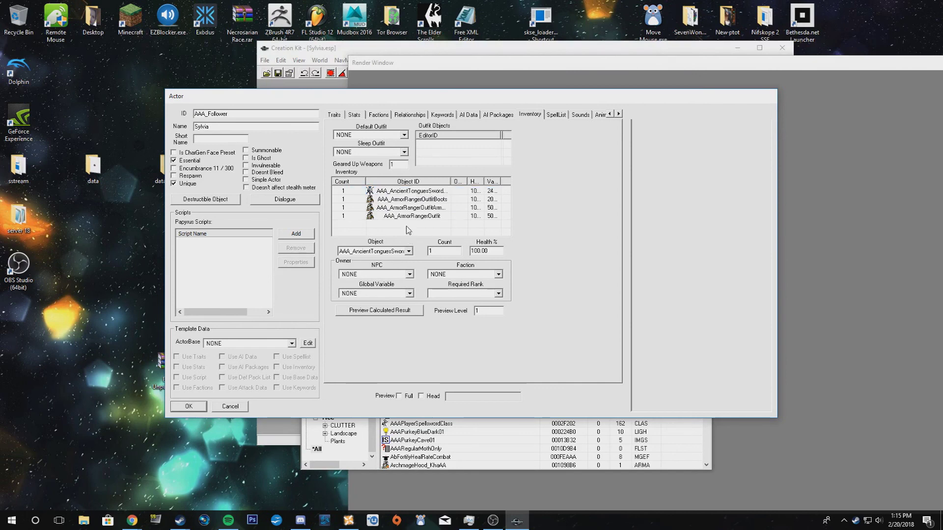
# Step: Add another item to the follower's inventory and set its object to AAA_axBowHuntersRoarEDUPLICATE001
pyautogui.rightClick(408, 223)
pyautogui.click(427, 230)
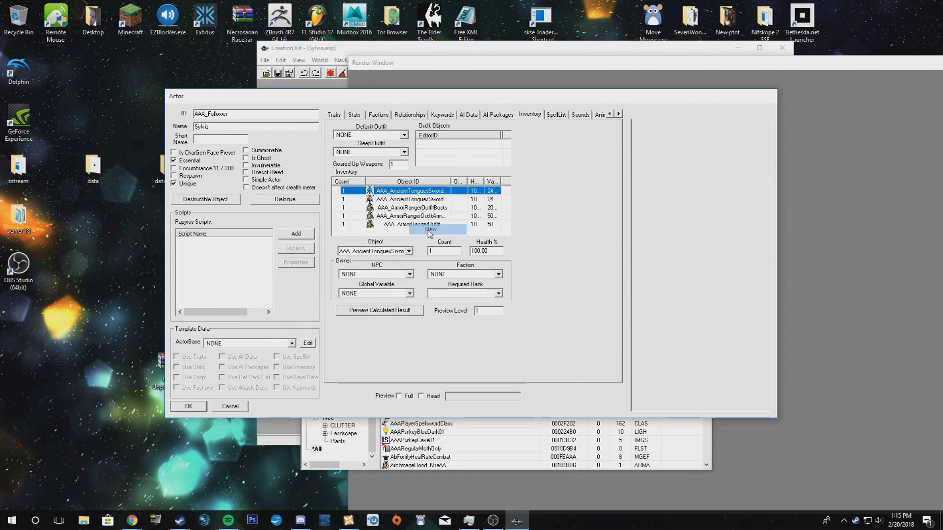
pyautogui.click(409, 252)
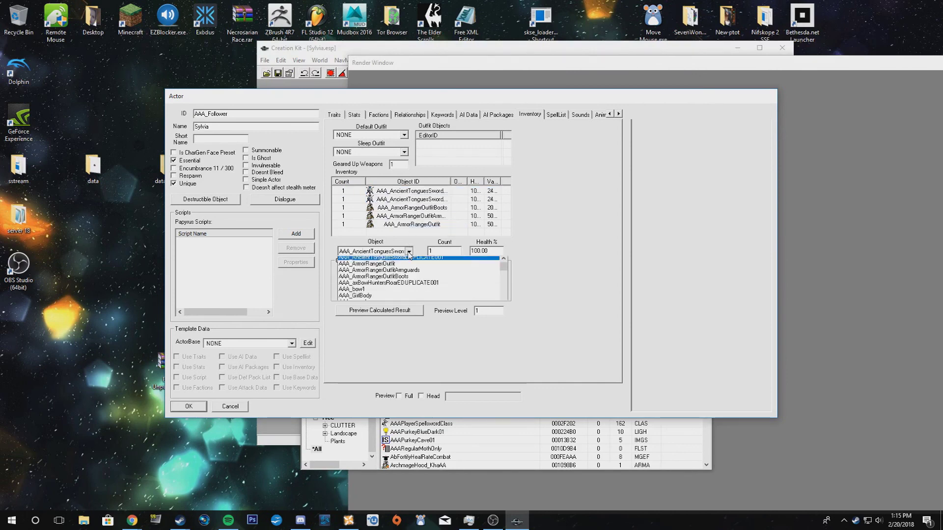
pyautogui.click(390, 285)
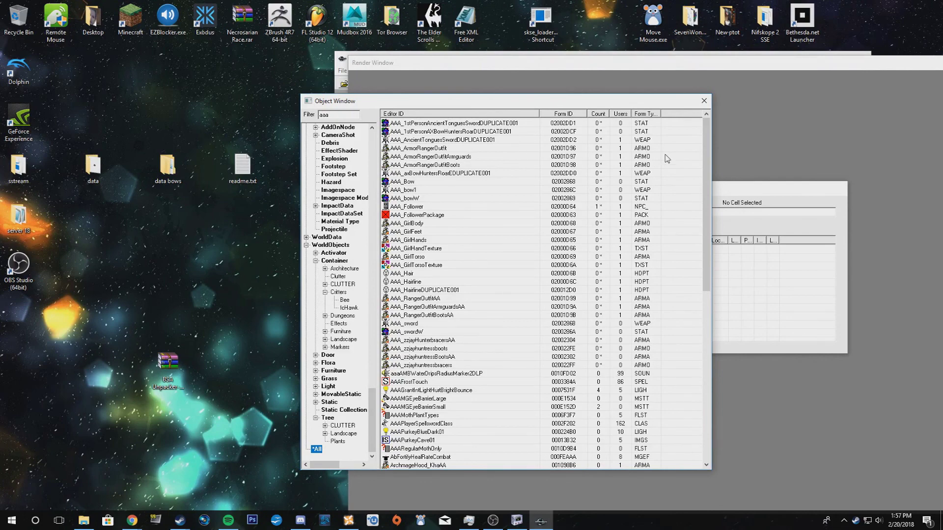
# Step: Reselect AncientTonguesSword.nif from Sylvia's weapon folder as the AAA_AncientTonguesSwordDUPLICATE001 weapon's model, ignoring the shader assertion, and accept the record
pyautogui.click(474, 142)
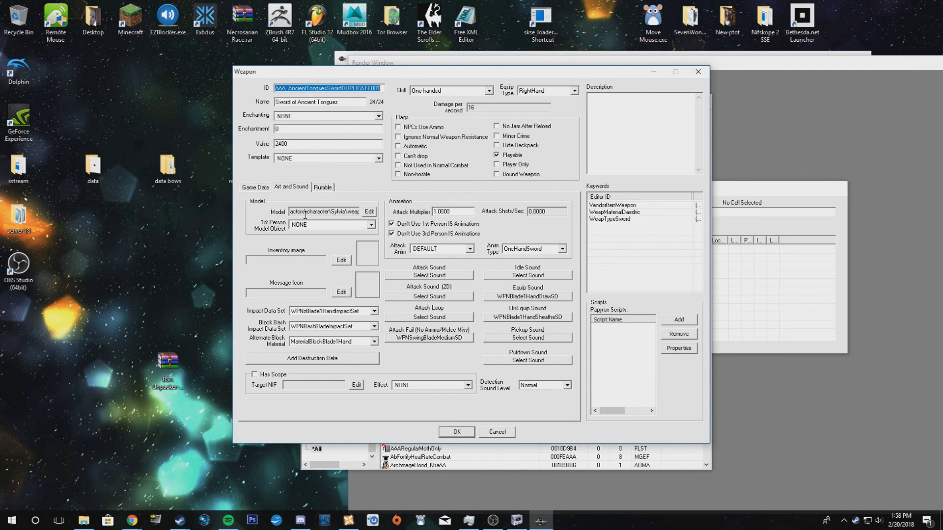
pyautogui.click(368, 212)
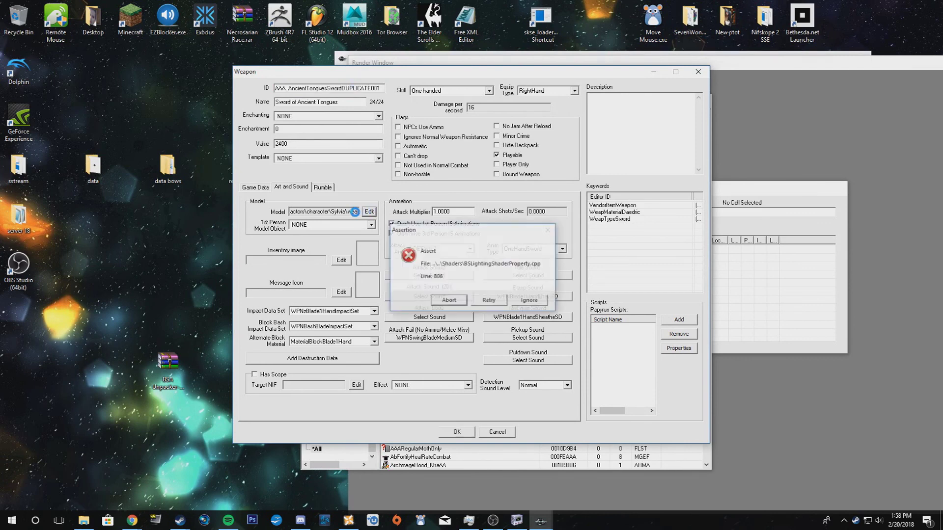
pyautogui.click(530, 301)
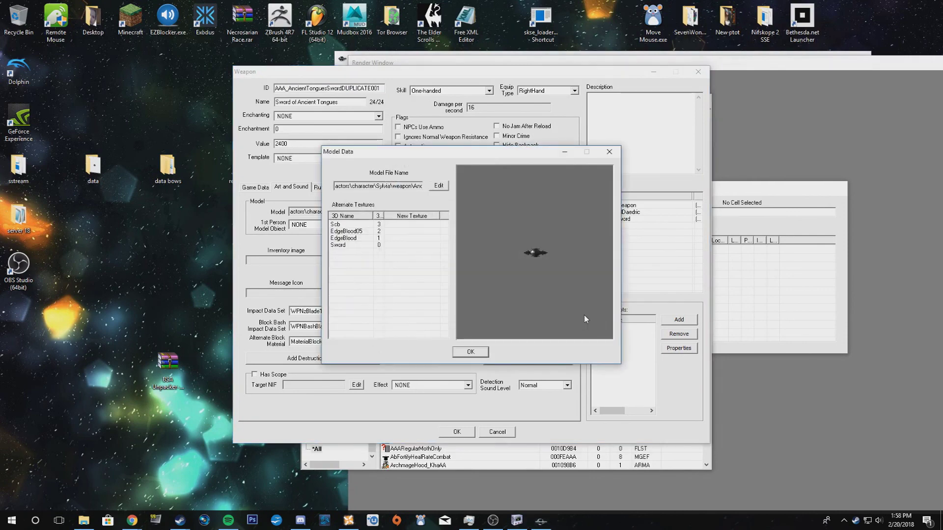
pyautogui.click(439, 186)
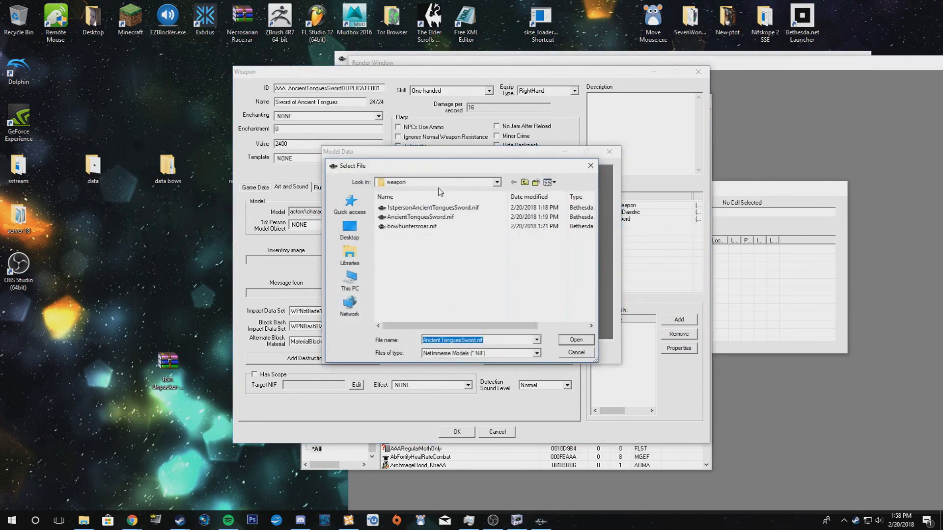
pyautogui.click(497, 182)
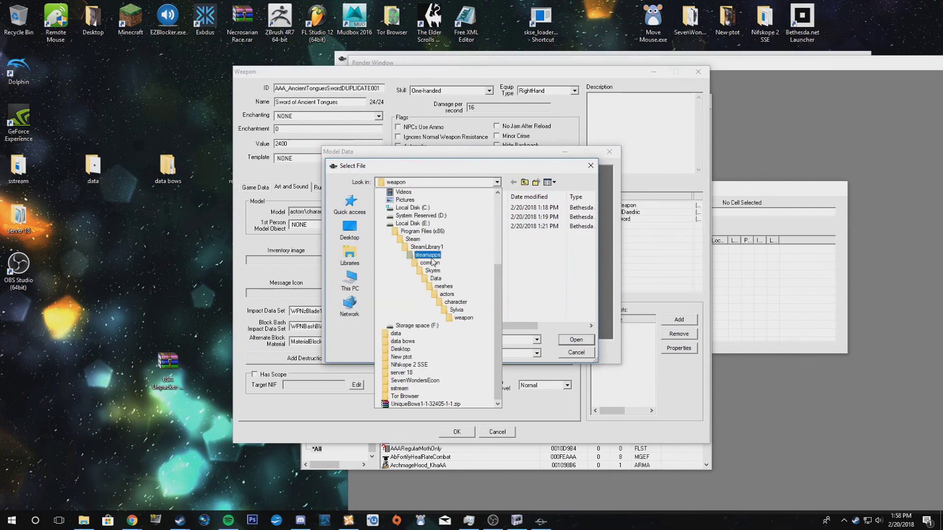
pyautogui.click(463, 318)
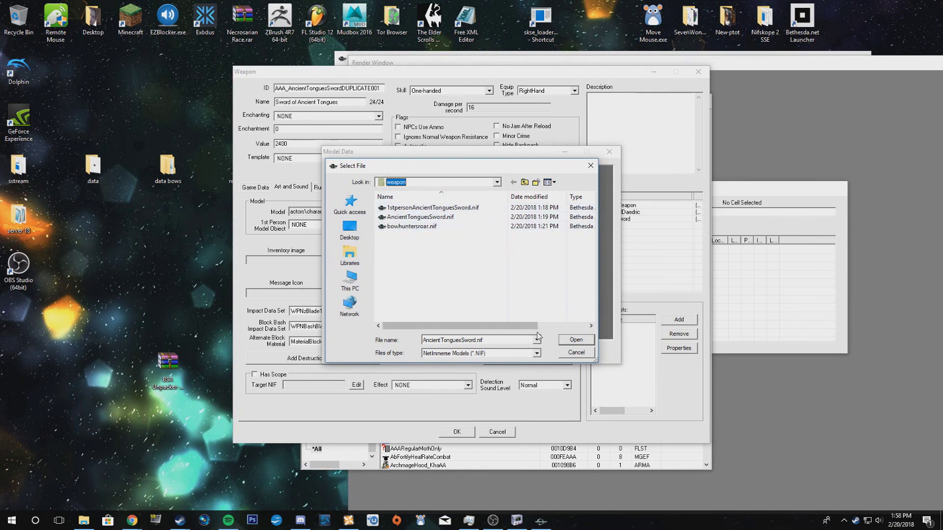
pyautogui.click(577, 340)
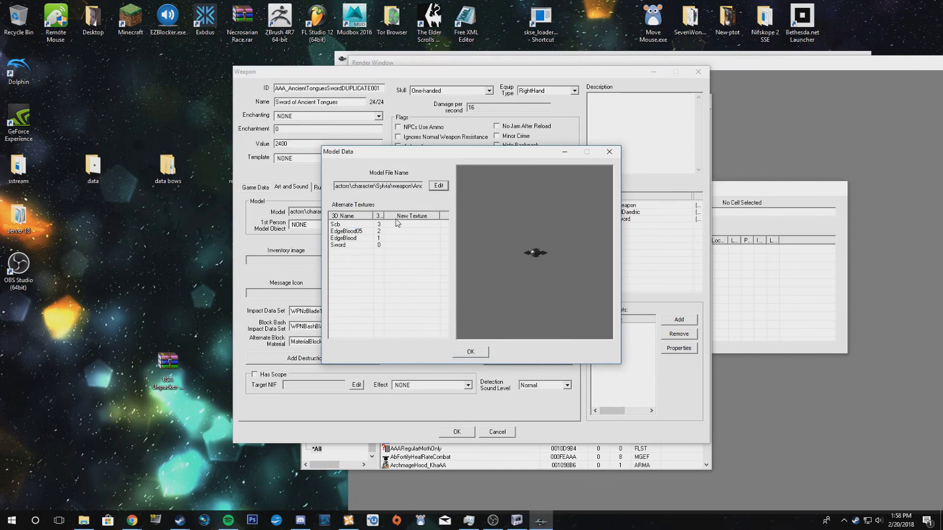
pyautogui.click(473, 352)
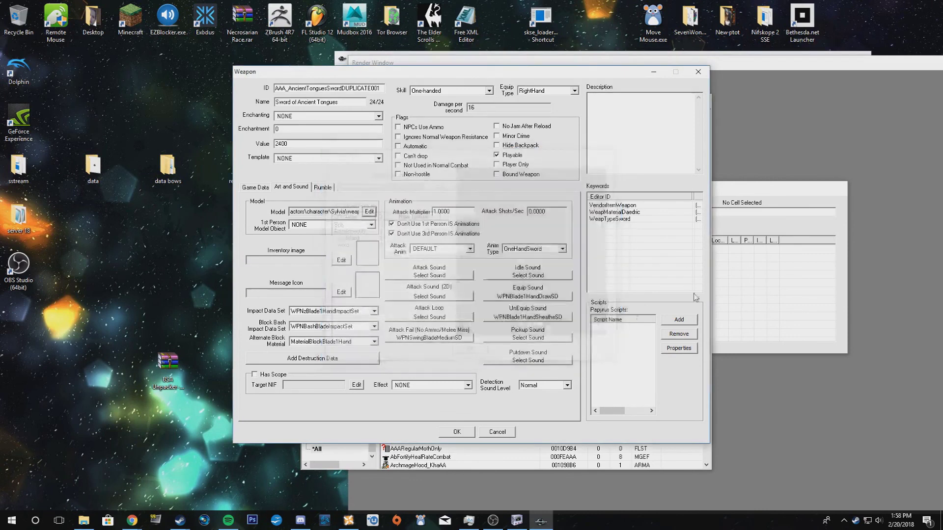
pyautogui.click(457, 431)
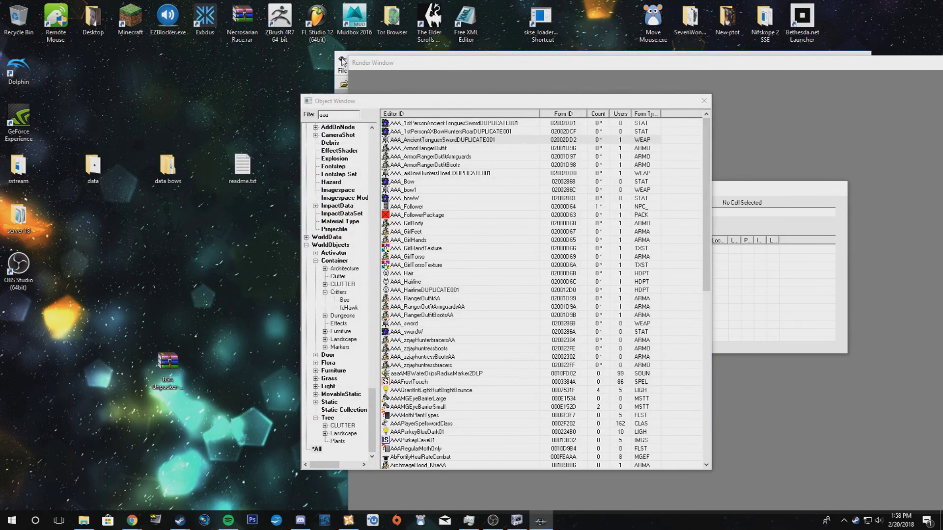
# Step: Move the Object and Render windows apart to uncover the main window and save the plugin
pyautogui.click(343, 58)
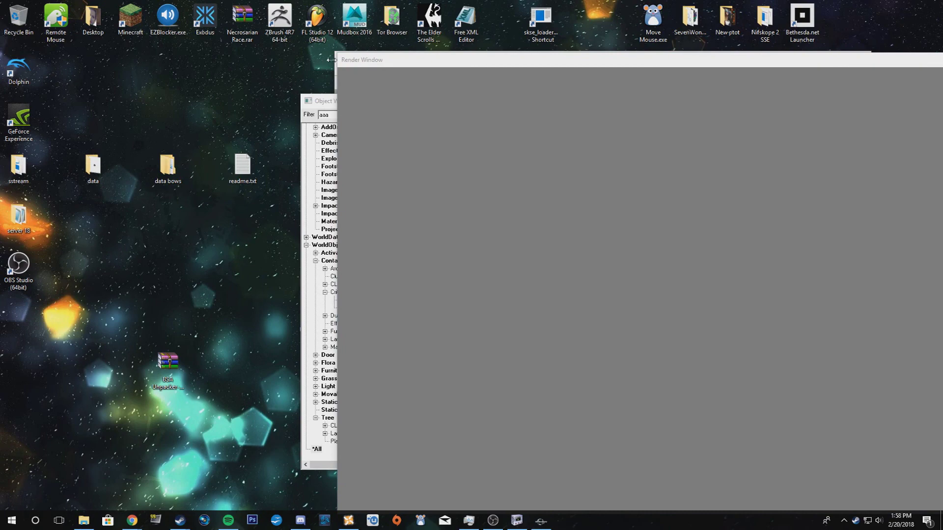
pyautogui.moveTo(316, 96); pyautogui.dragTo(173, 127)
pyautogui.moveTo(398, 61); pyautogui.dragTo(498, 66)
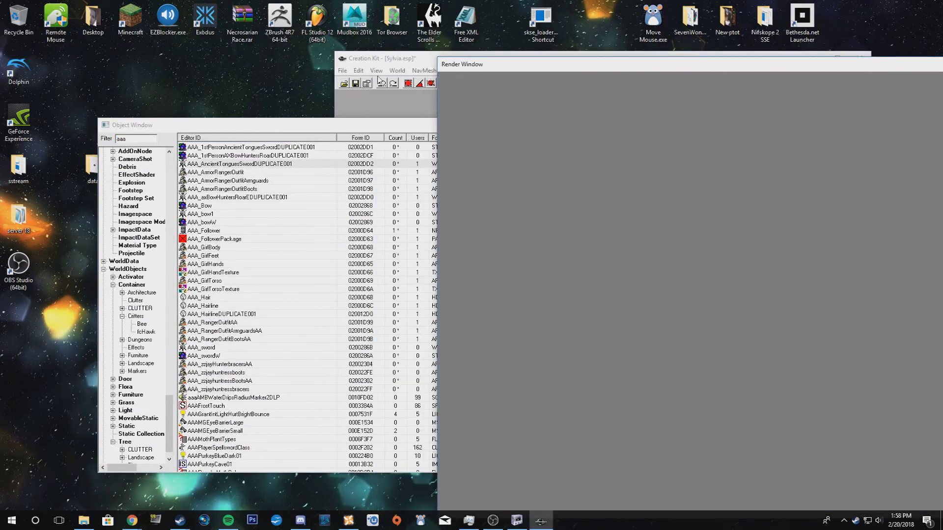
pyautogui.click(356, 84)
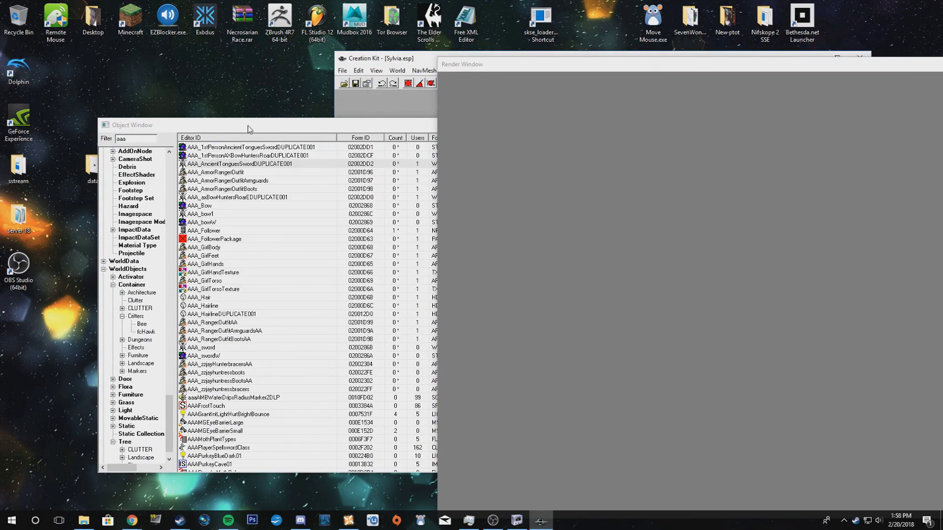
pyautogui.moveTo(248, 126); pyautogui.dragTo(245, 119)
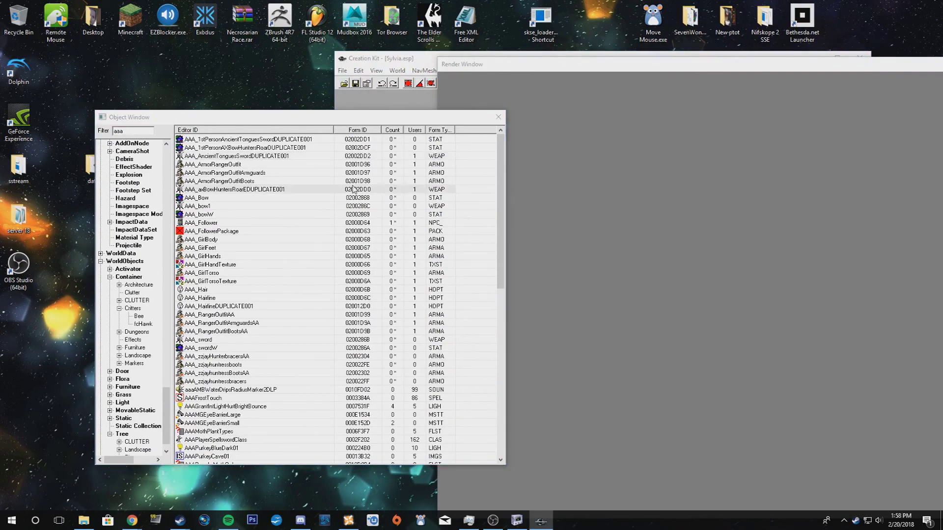
# Step: Reselect bowhuntersroar.nif from Sylvia's weapon folder as the AAA_axBowHuntersRoarEDUPLICATE001 weapon's model, check its preview, accept the record and save the plugin
pyautogui.doubleClick(435, 192)
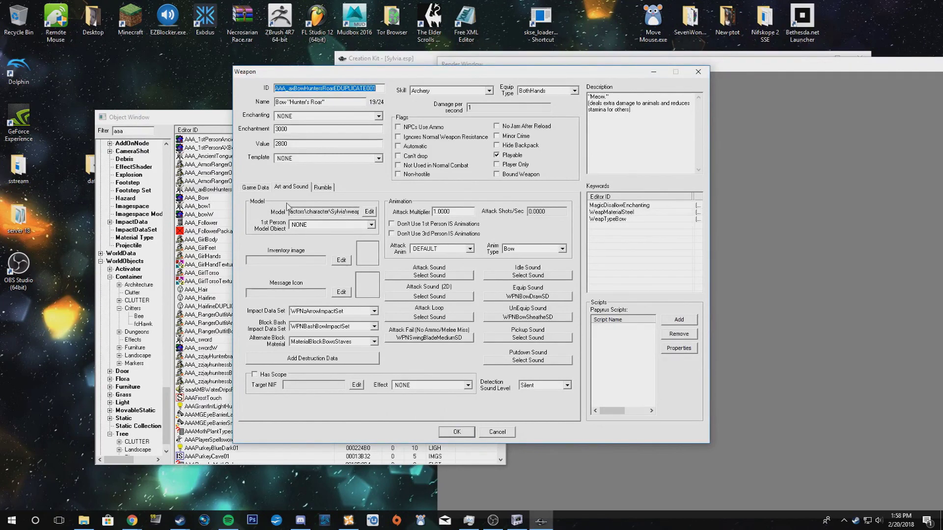
pyautogui.click(370, 212)
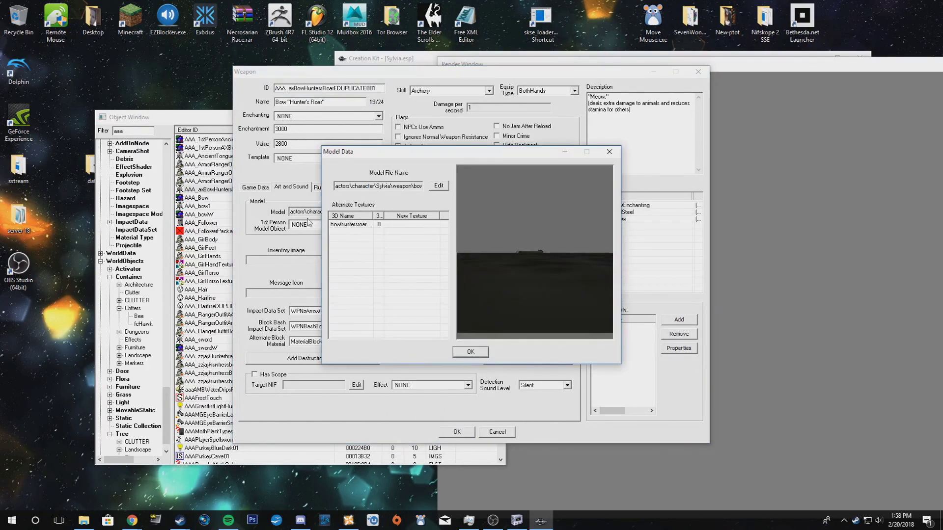
pyautogui.click(438, 188)
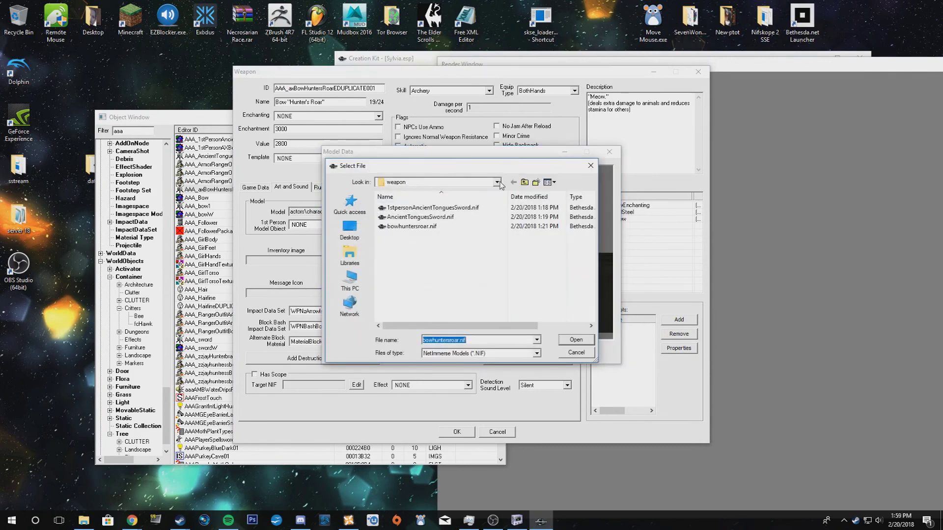
pyautogui.click(497, 182)
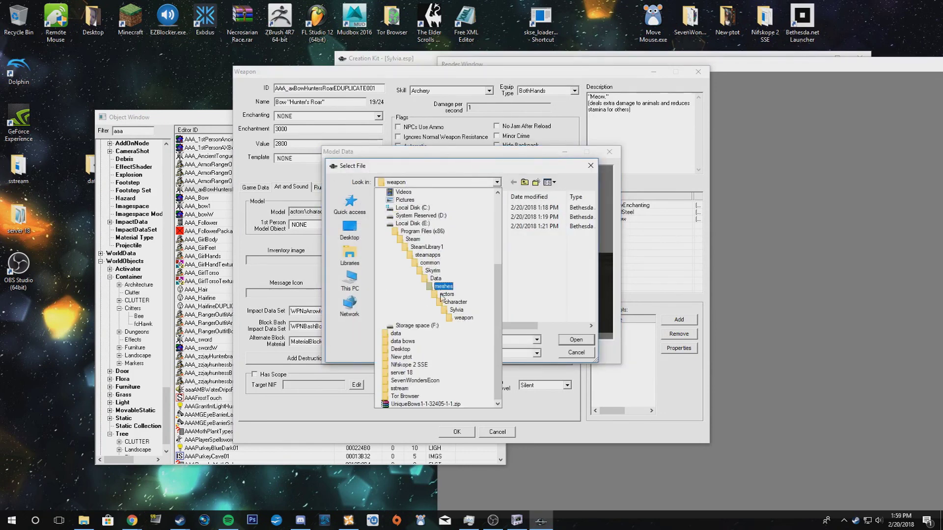
pyautogui.click(462, 318)
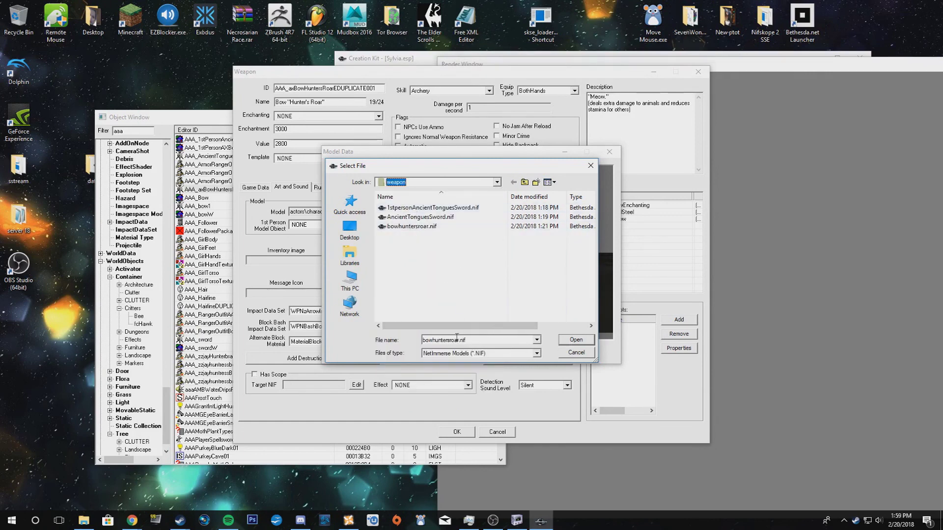
pyautogui.click(575, 340)
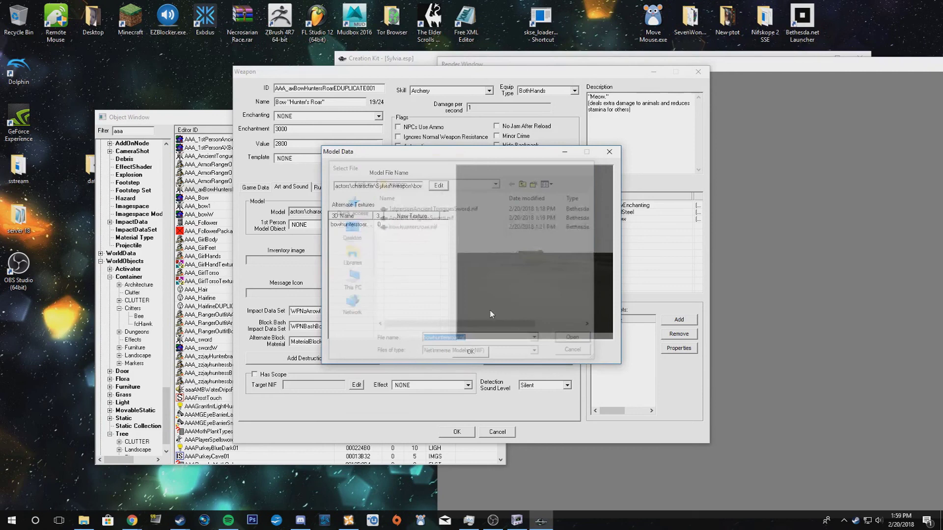
pyautogui.moveTo(491, 274); pyautogui.dragTo(584, 294)
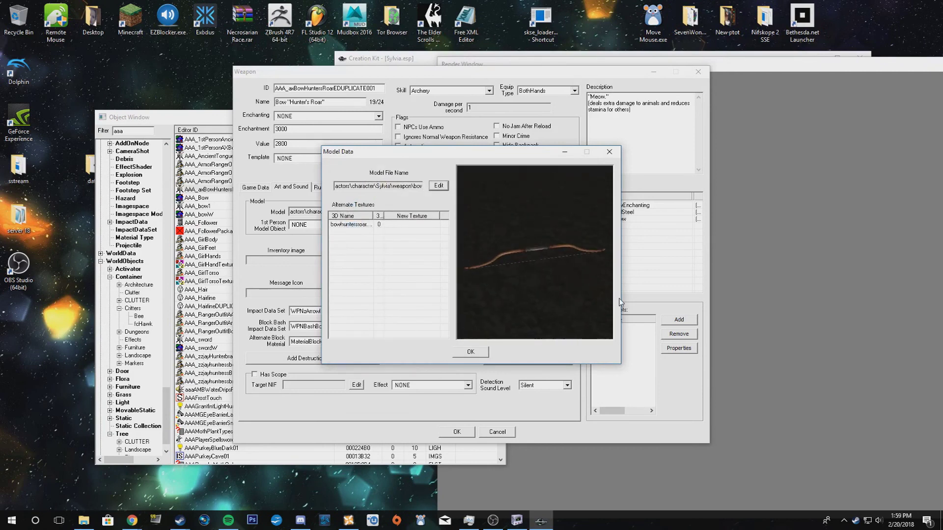
pyautogui.click(479, 352)
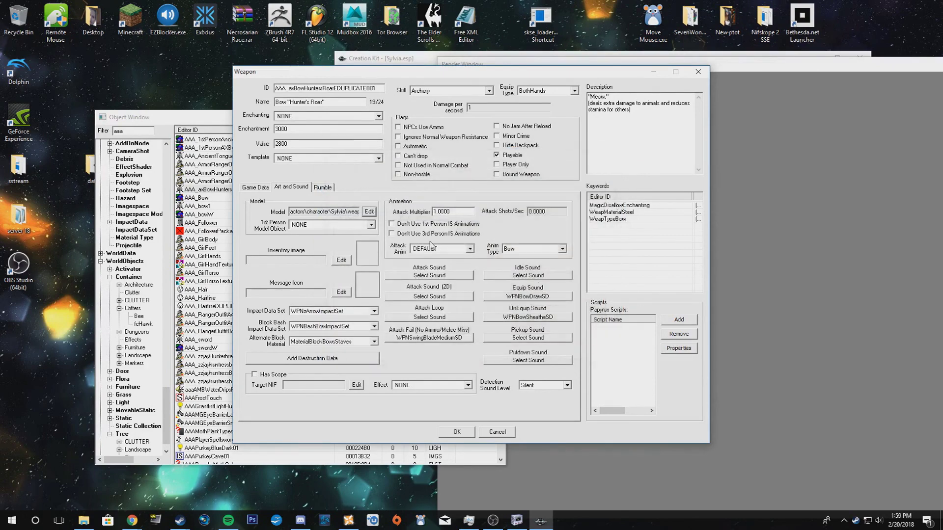
pyautogui.click(464, 432)
pyautogui.click(355, 84)
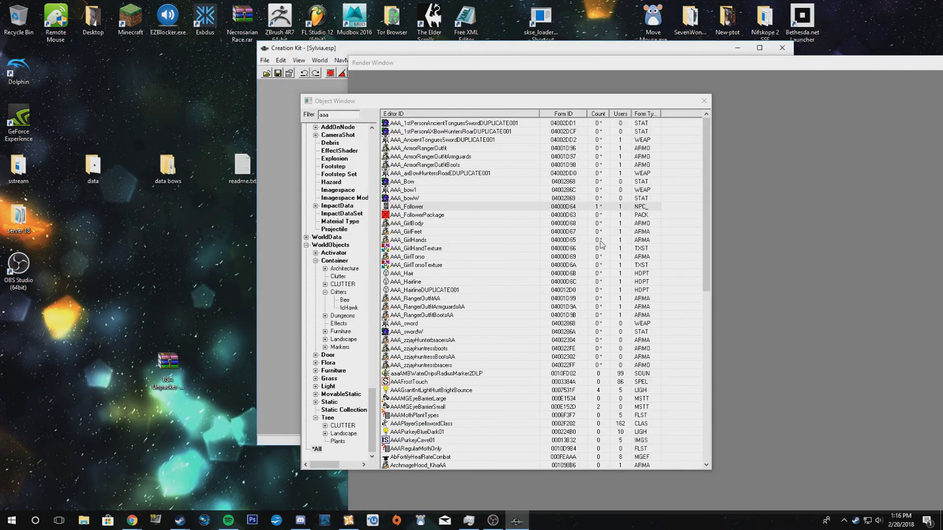
# Step: Minimize the Creation Kit, launch NifSkope and move its window aside to make room beside it
pyautogui.click(737, 48)
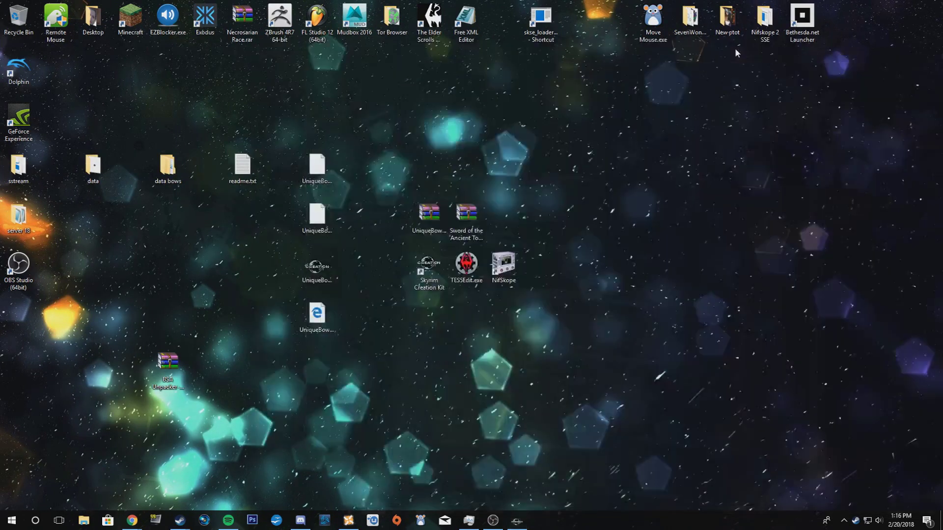
pyautogui.click(504, 266)
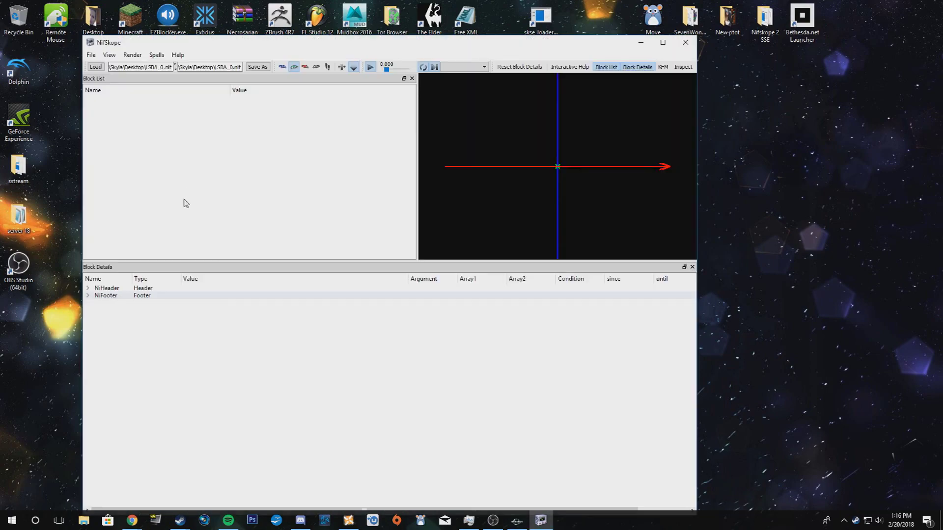
pyautogui.moveTo(312, 45); pyautogui.dragTo(556, 29)
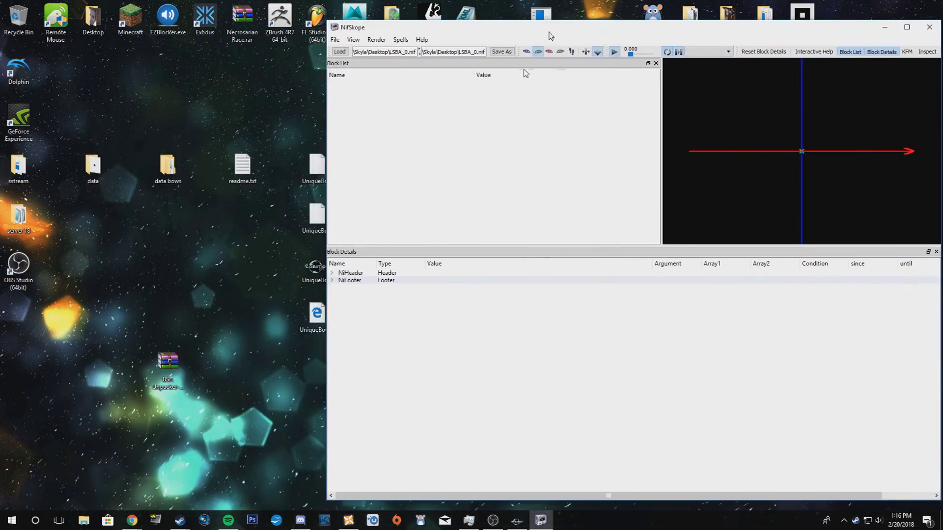
# Step: Open a File Explorer window and browse to the textures folder inside Skyrim's Data folder
pyautogui.click(84, 521)
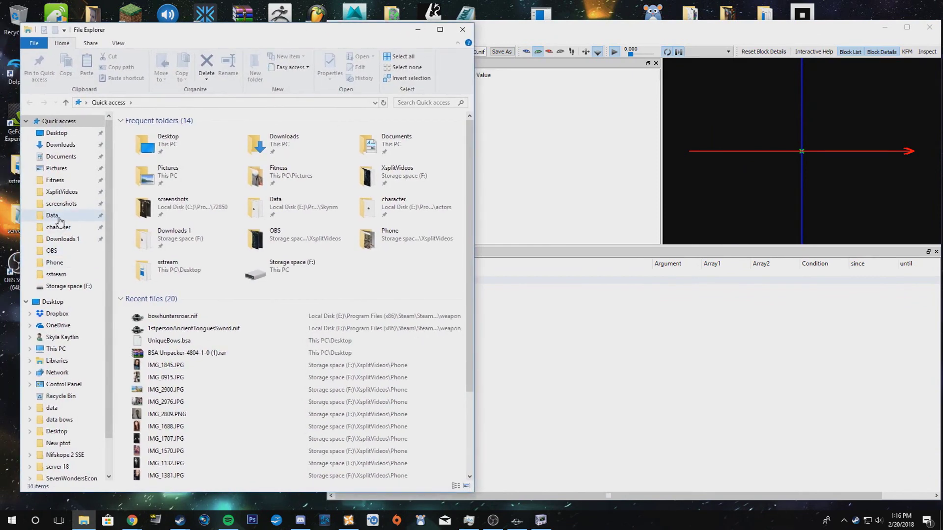
pyautogui.click(53, 216)
pyautogui.scroll(-20, 246, 364)
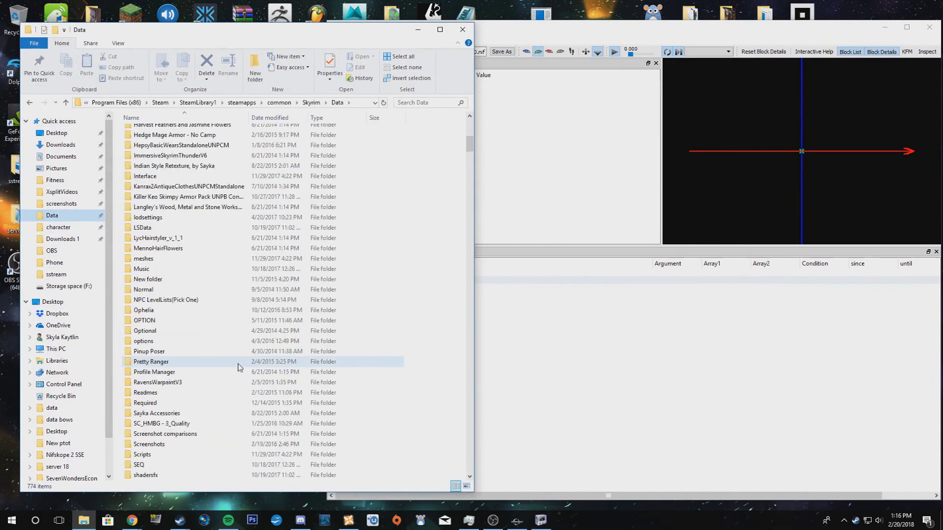
pyautogui.scroll(-4, 228, 374)
pyautogui.click(144, 239)
pyautogui.doubleClick(144, 239)
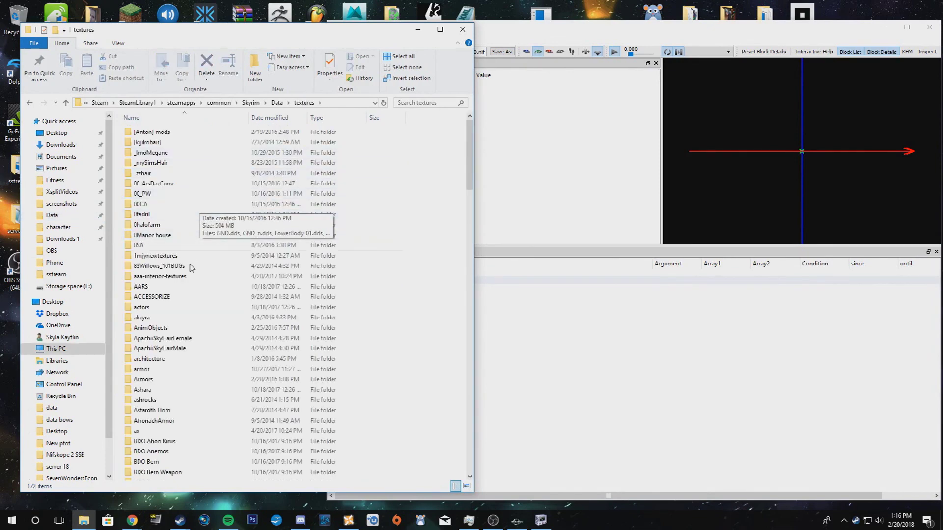
# Step: Browse from the textures folder to actors\character\Sylvia\weapon and shift the File Explorer window to uncover NifSkope
pyautogui.click(149, 309)
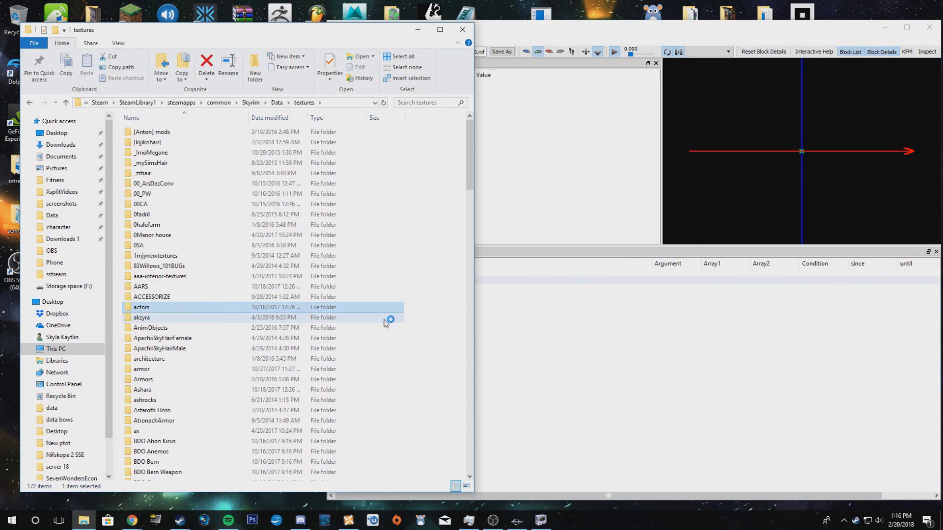
pyautogui.doubleClick(219, 308)
pyautogui.click(183, 153)
pyautogui.click(184, 154)
pyautogui.doubleClick(184, 156)
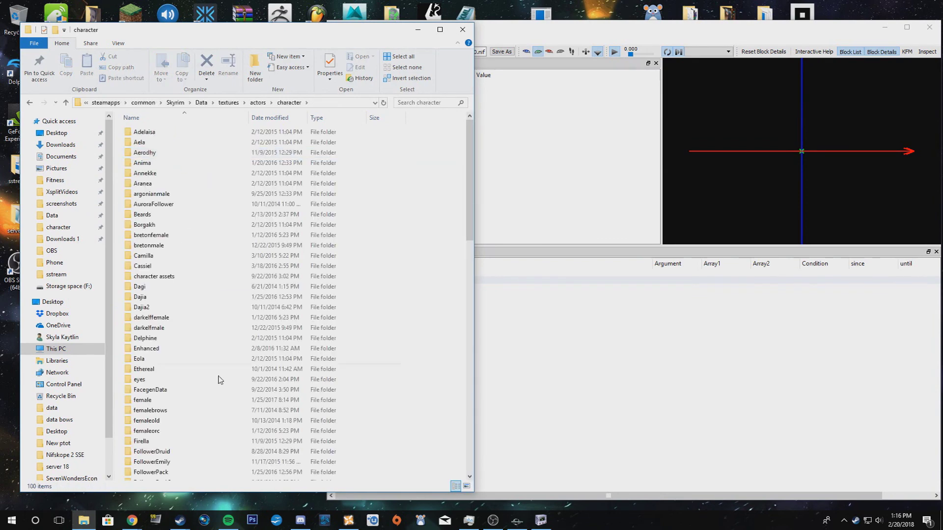
pyautogui.scroll(-8, 217, 378)
pyautogui.scroll(-3, 217, 380)
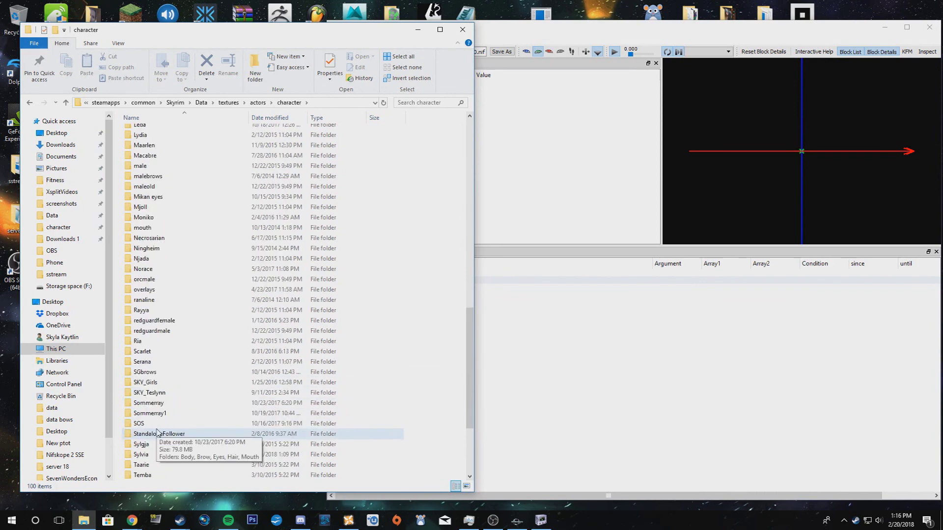
pyautogui.doubleClick(142, 456)
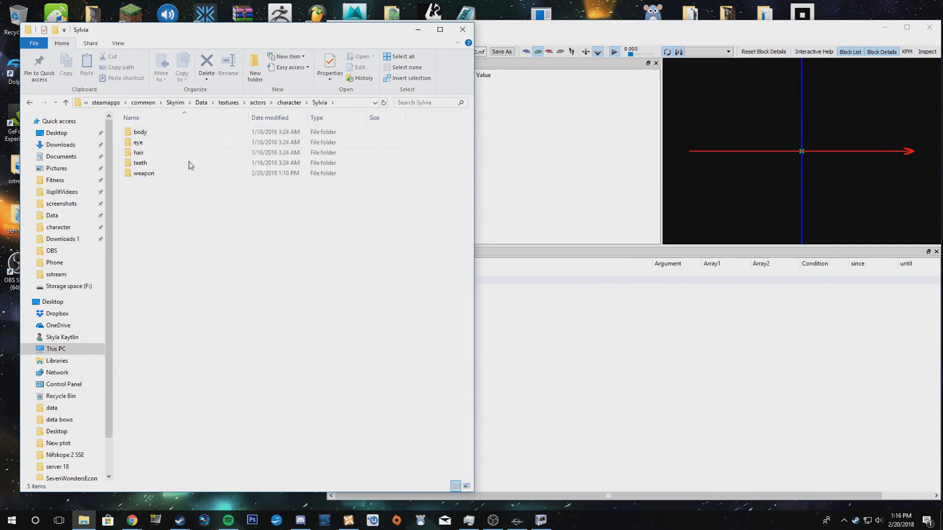
pyautogui.doubleClick(217, 175)
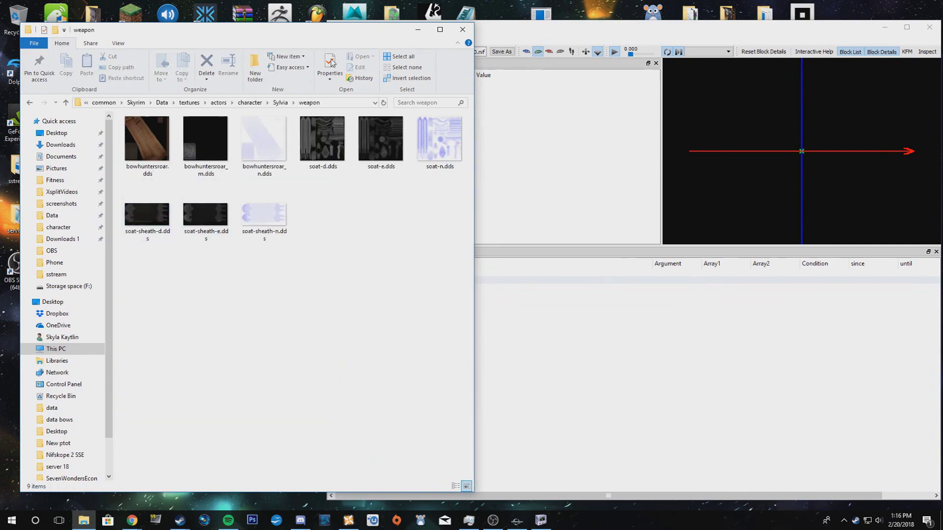
pyautogui.moveTo(312, 32); pyautogui.dragTo(292, 40)
# Step: Start loading a file in NifSkope and browse to the meshes\actors folder inside Skyrim's Data folder
pyautogui.click(491, 34)
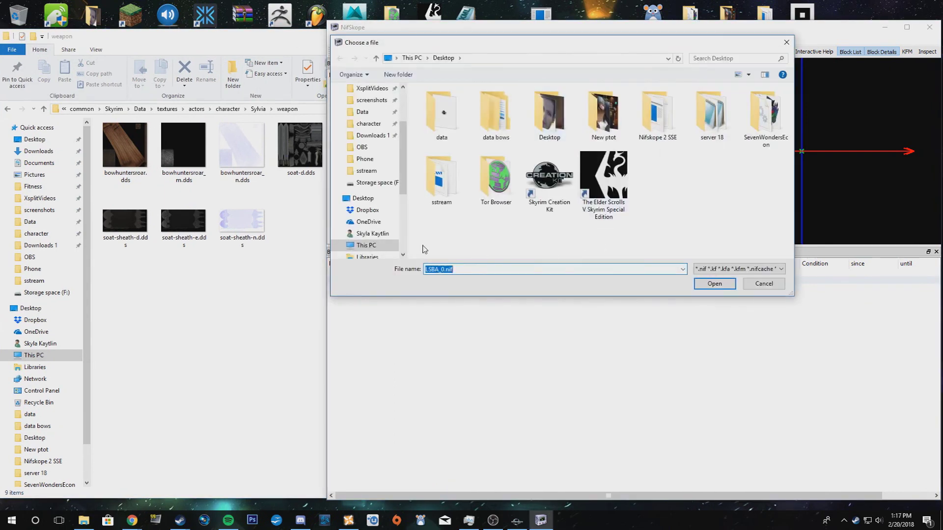
pyautogui.click(364, 113)
pyautogui.scroll(-10, 513, 196)
pyautogui.scroll(-12, 513, 196)
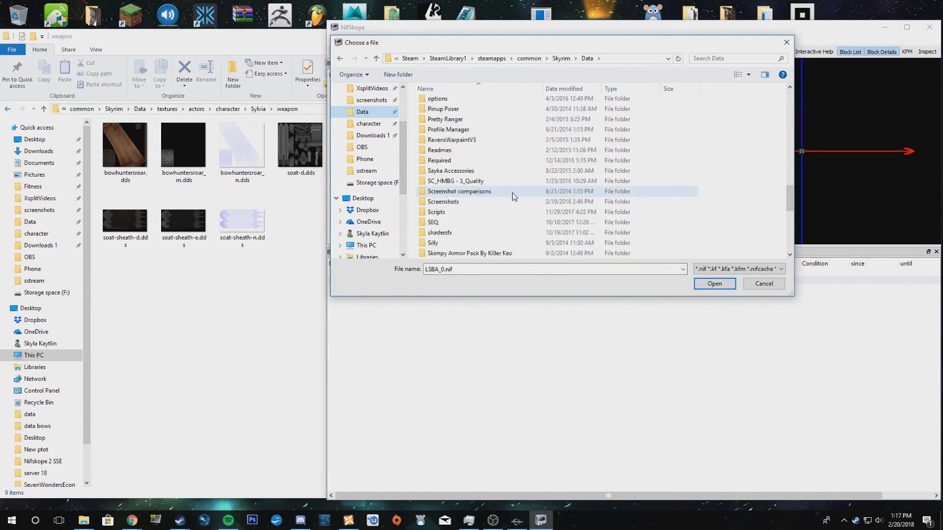
pyautogui.scroll(7, 485, 223)
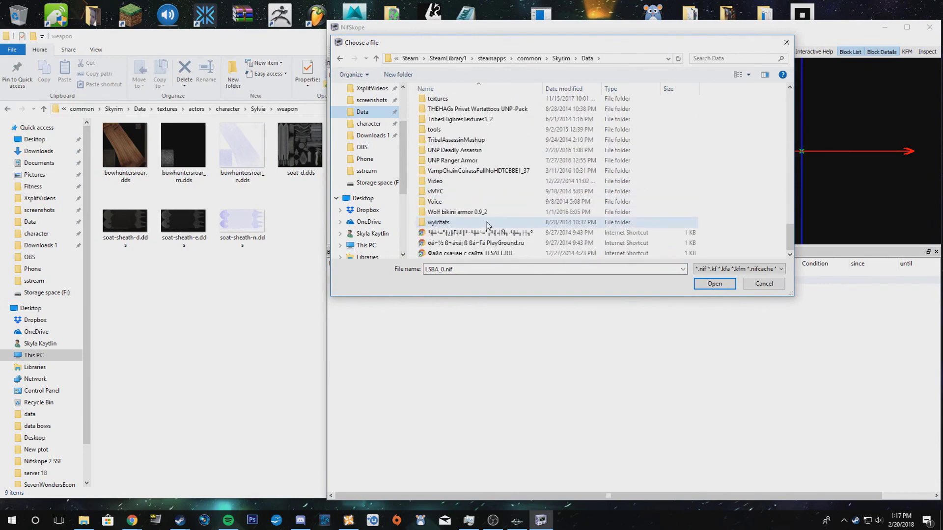
pyautogui.scroll(4, 483, 221)
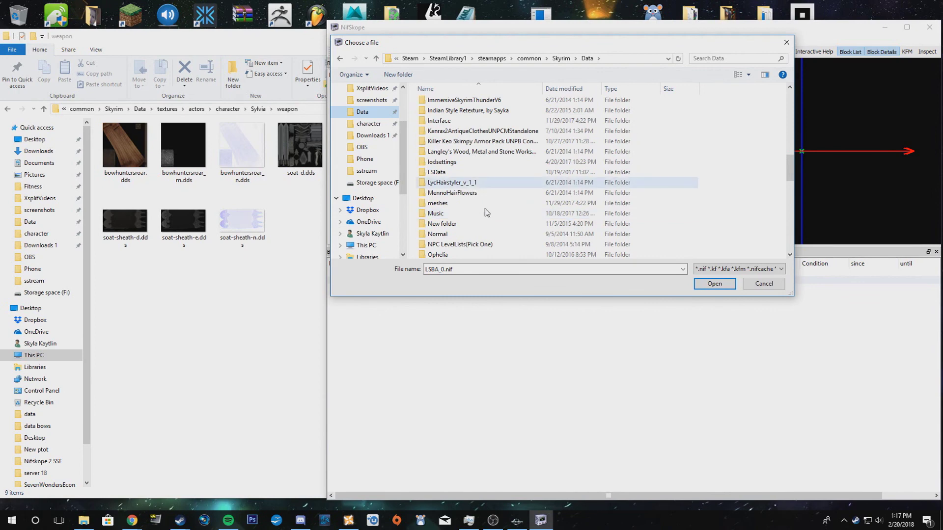
pyautogui.click(442, 203)
pyautogui.doubleClick(443, 204)
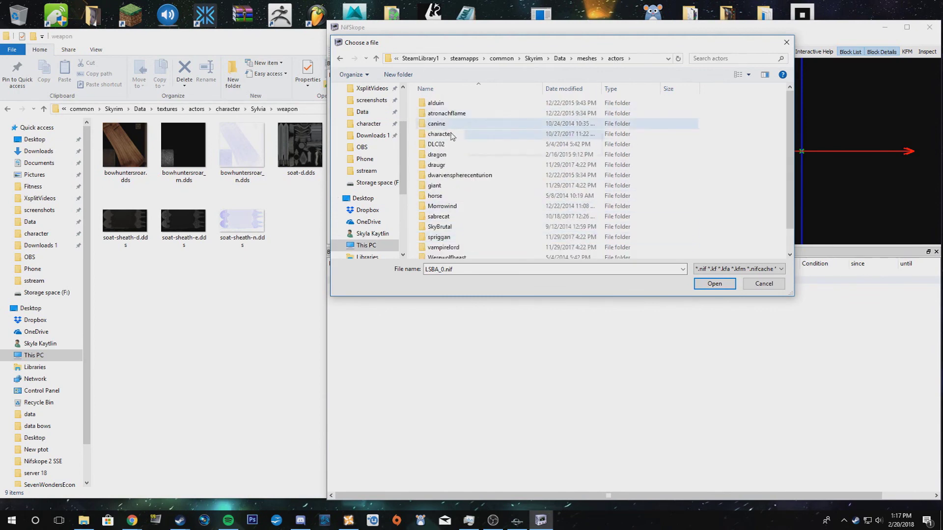
# Step: Load 1stpersonAncientTonguesSword.nif from the character\Sylvia\weapon meshes folder
pyautogui.doubleClick(466, 134)
pyautogui.scroll(-15, 472, 197)
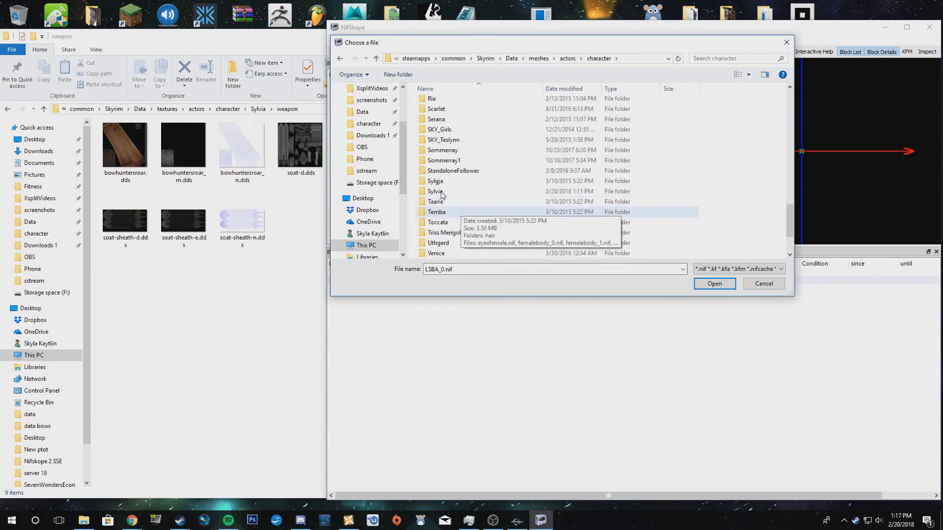
pyautogui.scroll(-2, 461, 237)
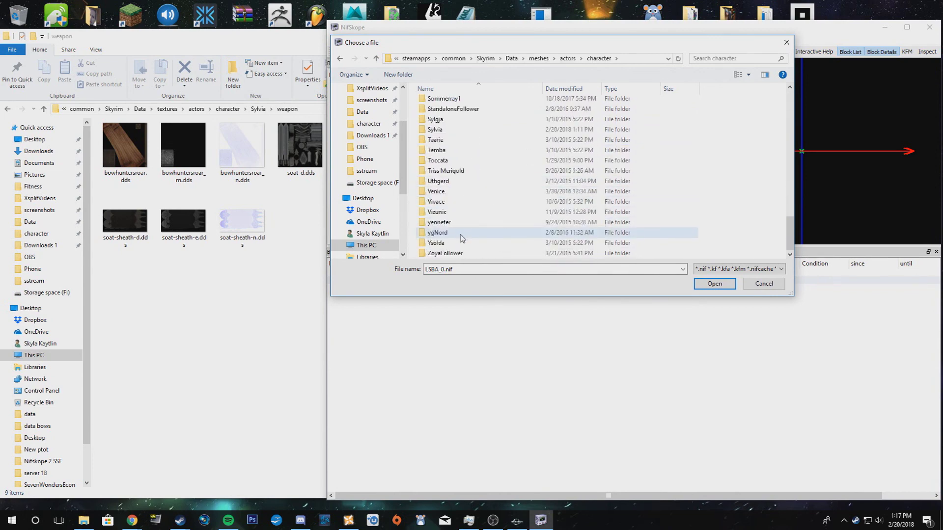
pyautogui.scroll(2, 457, 226)
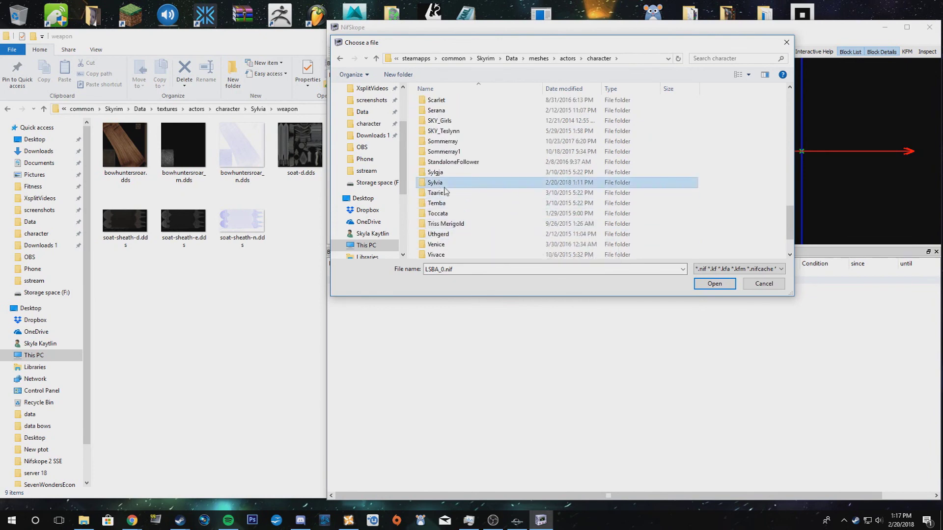
pyautogui.doubleClick(436, 185)
pyautogui.doubleClick(443, 125)
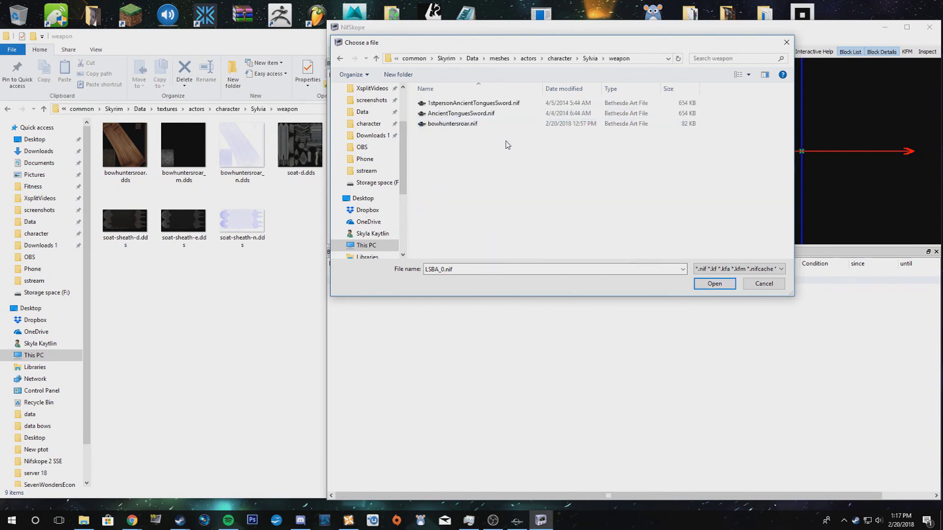
pyautogui.click(480, 104)
pyautogui.click(714, 284)
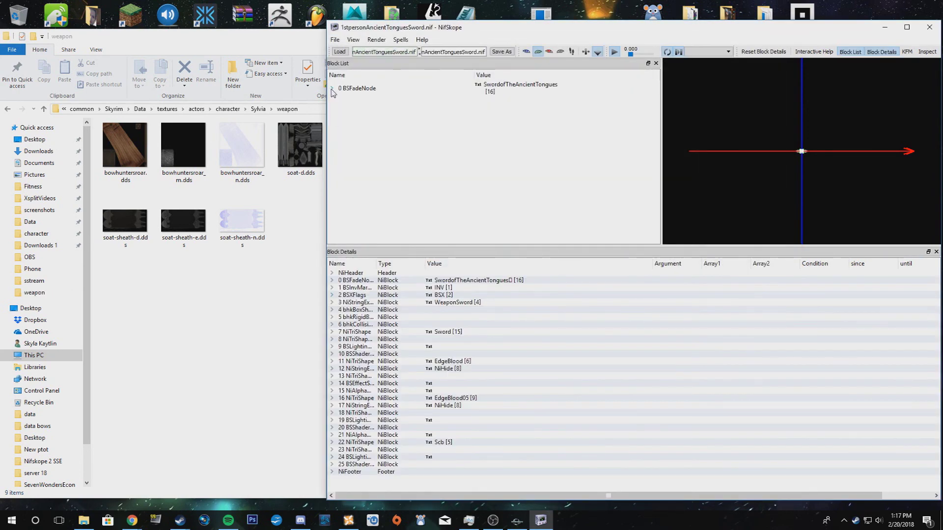
# Step: Expand the Sword NiTriShape down to its BSShaderTextureSet and list that block's texture paths
pyautogui.click(333, 89)
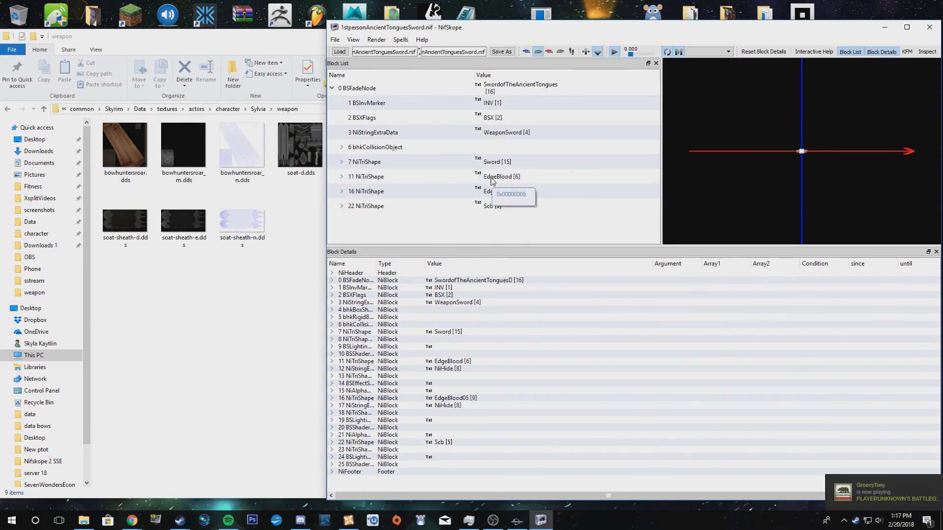
pyautogui.click(342, 162)
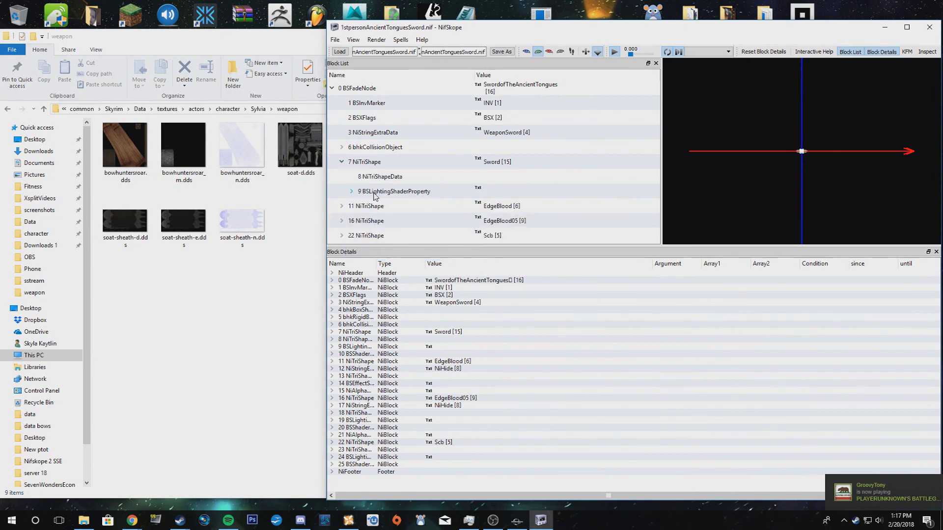
pyautogui.click(352, 191)
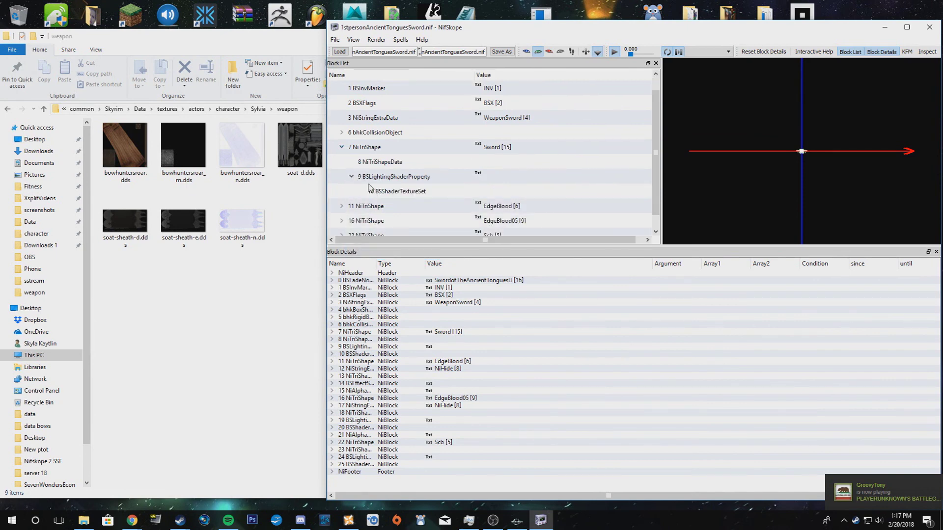
pyautogui.click(394, 192)
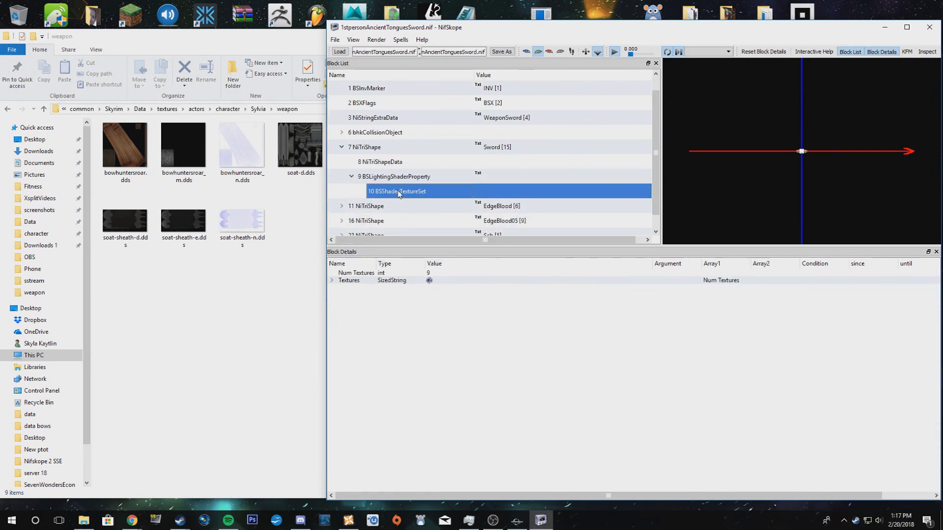
pyautogui.click(333, 280)
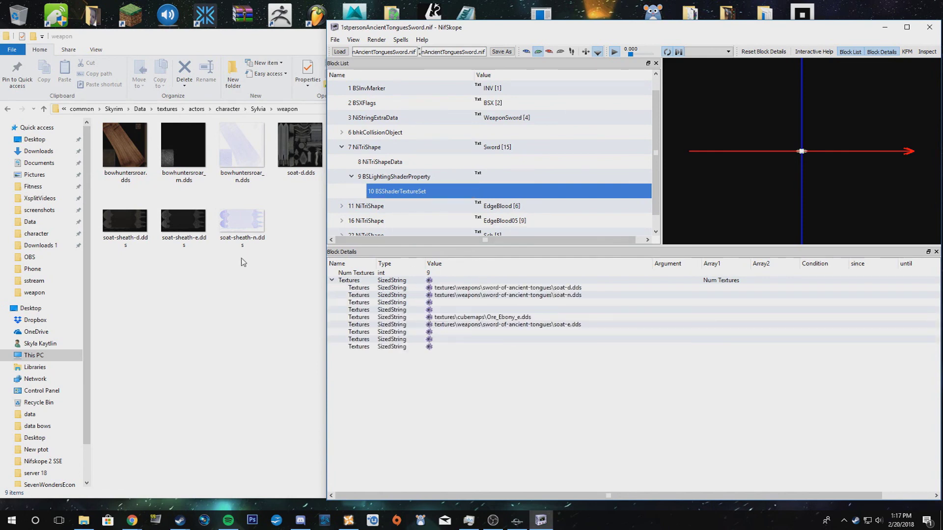
# Step: Copy the textures\actors\character\Sylvia\weapon portion of the weapon folder's path in File Explorer, moving the window clear of NifSkope's texture paths
pyautogui.click(212, 289)
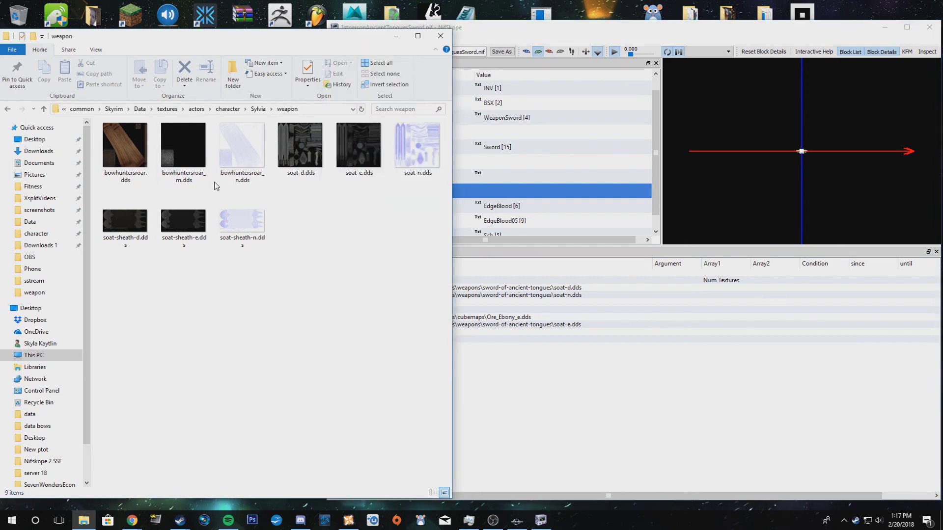
pyautogui.click(308, 112)
pyautogui.click(323, 109)
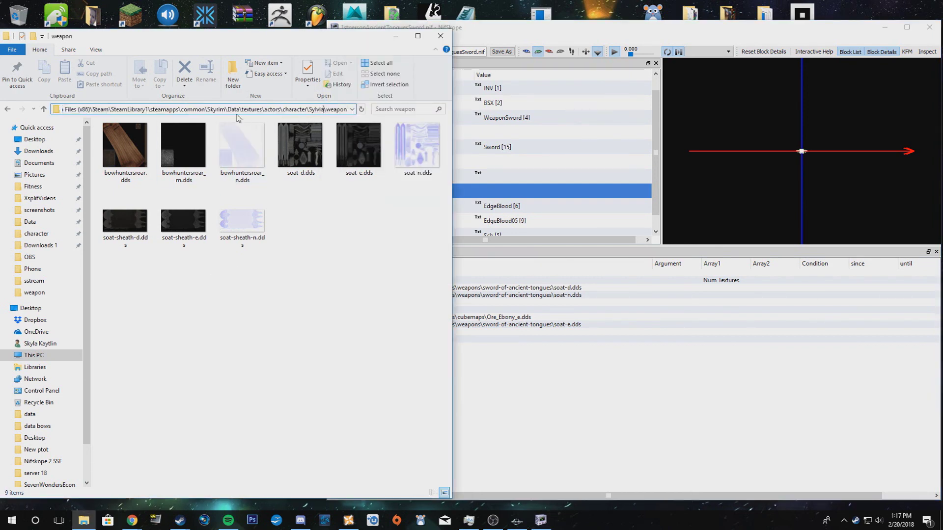
pyautogui.moveTo(278, 40); pyautogui.dragTo(228, 45)
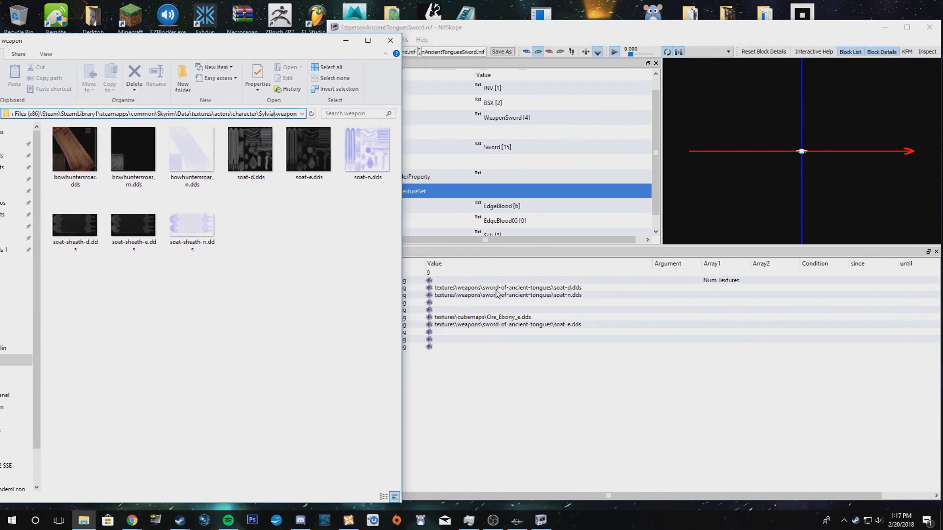
pyautogui.click(200, 114)
pyautogui.moveTo(192, 114); pyautogui.dragTo(297, 120)
pyautogui.hotkey('ctrl', 'c')
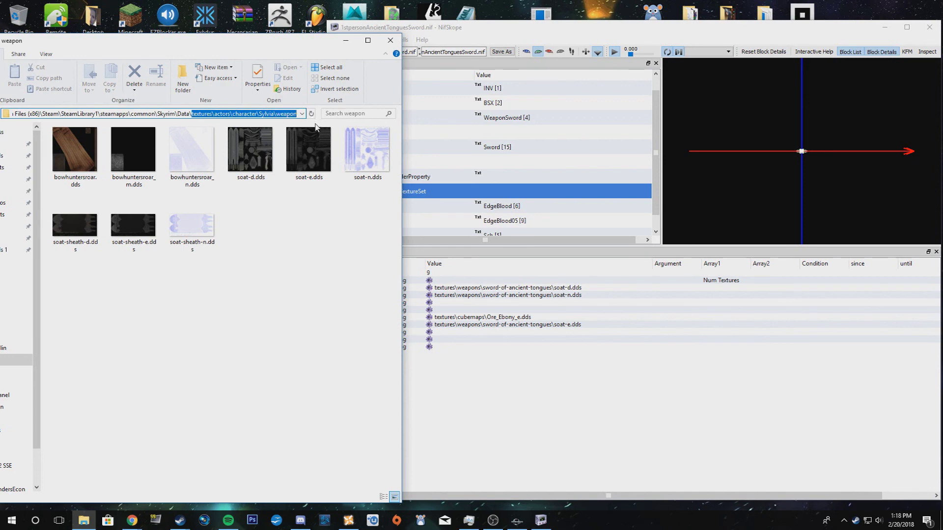
# Step: Replace the folder part of the Sword's soat-d.dds texture path with textures\actors\character\Sylvia\weapon
pyautogui.click(487, 290)
pyautogui.click(533, 289)
pyautogui.click(541, 289)
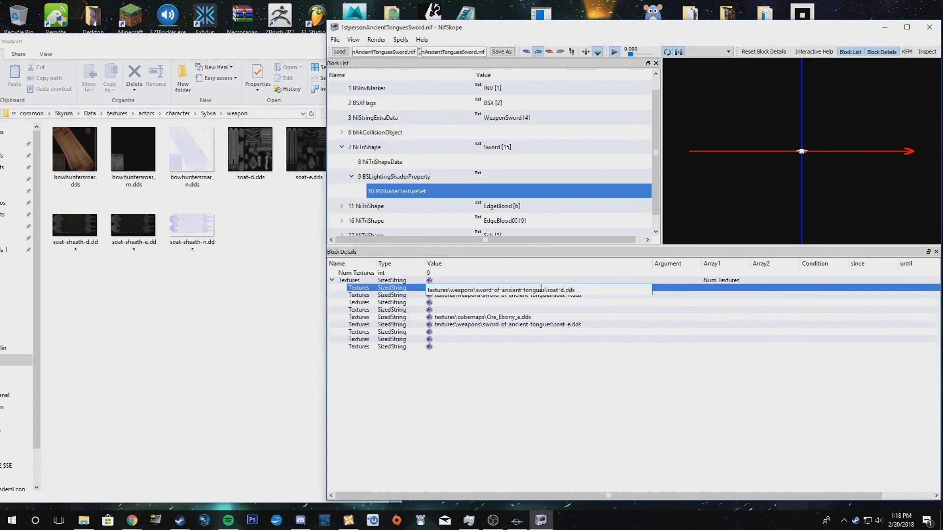
pyautogui.moveTo(543, 290); pyautogui.dragTo(420, 296)
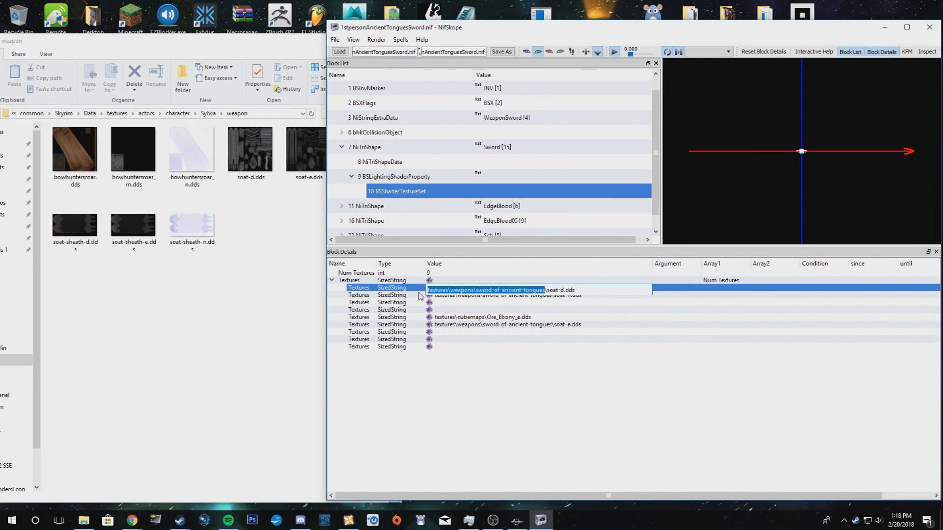
pyautogui.hotkey('ctrl', 'v')
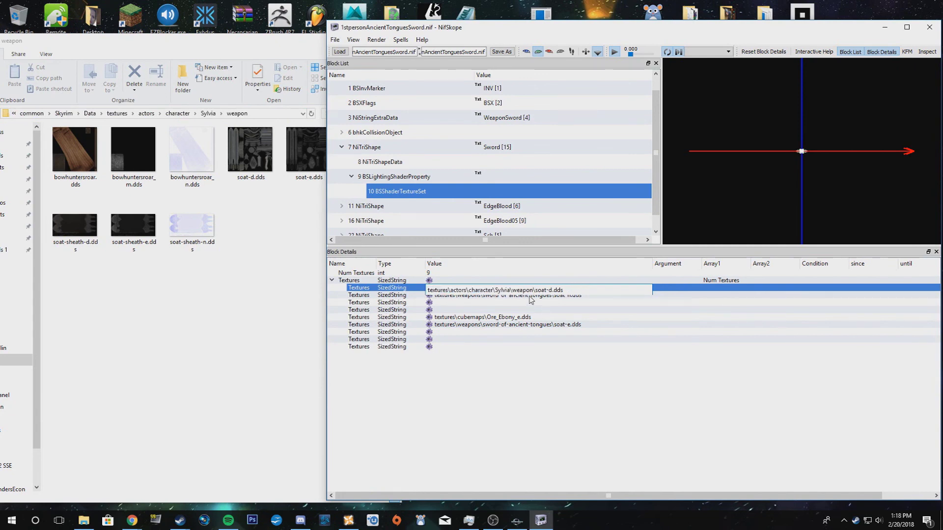
# Step: Change the soat-n.dds texture path to textures\actors\character\Sylvia\weapon\soat-n.dds
pyautogui.click(522, 300)
pyautogui.click(540, 298)
pyautogui.click(546, 298)
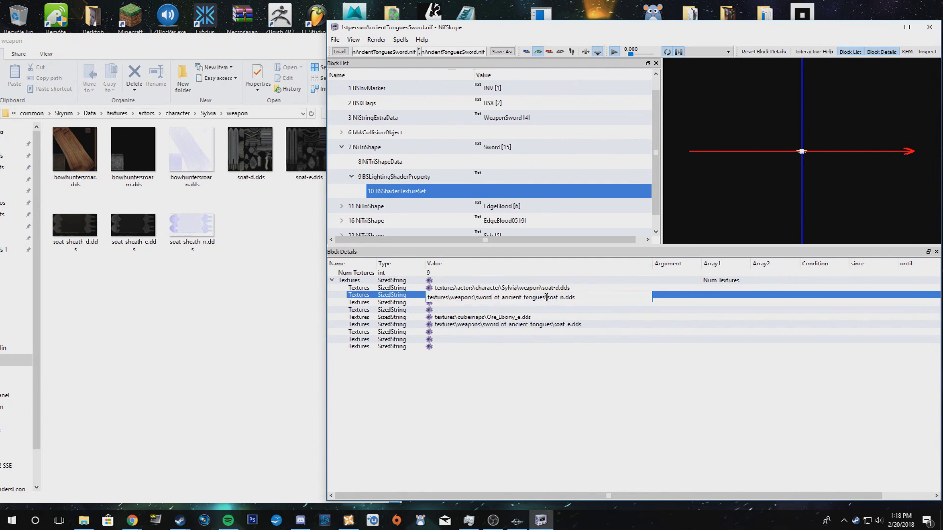
pyautogui.moveTo(545, 298); pyautogui.dragTo(411, 298)
pyautogui.hotkey('ctrl', 'v')
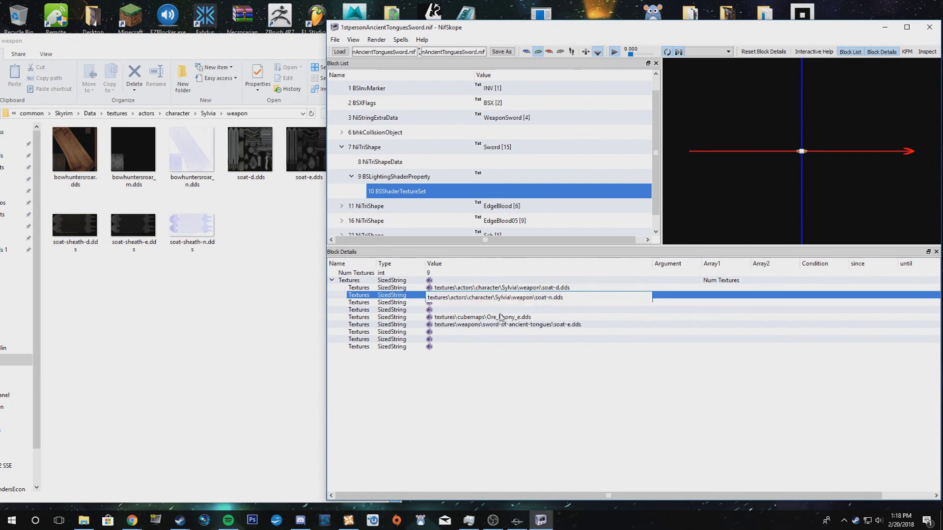
# Step: Point the soat-e.dds texture entry to textures\actors\character\Sylvia\weapon\soat-e.dds and commit the edit
pyautogui.click(523, 326)
pyautogui.click(547, 325)
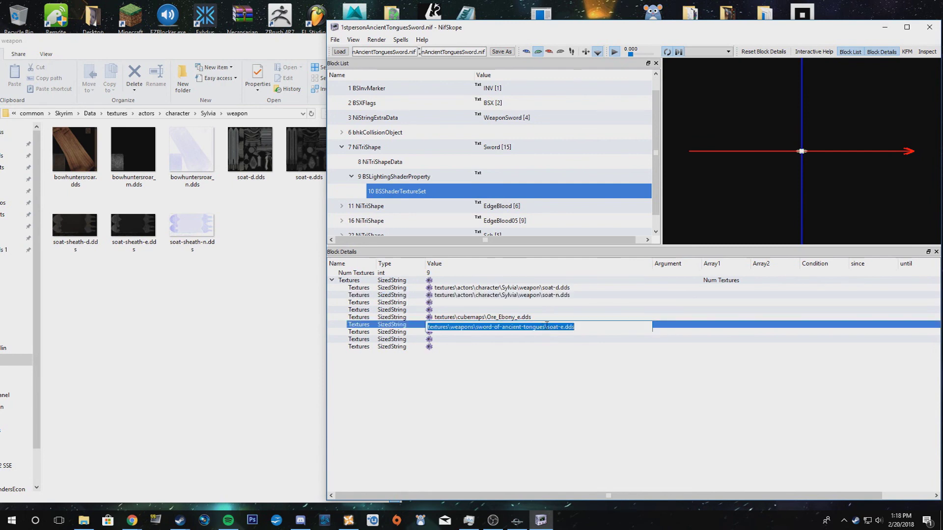
pyautogui.click(544, 328)
pyautogui.moveTo(544, 327); pyautogui.dragTo(418, 334)
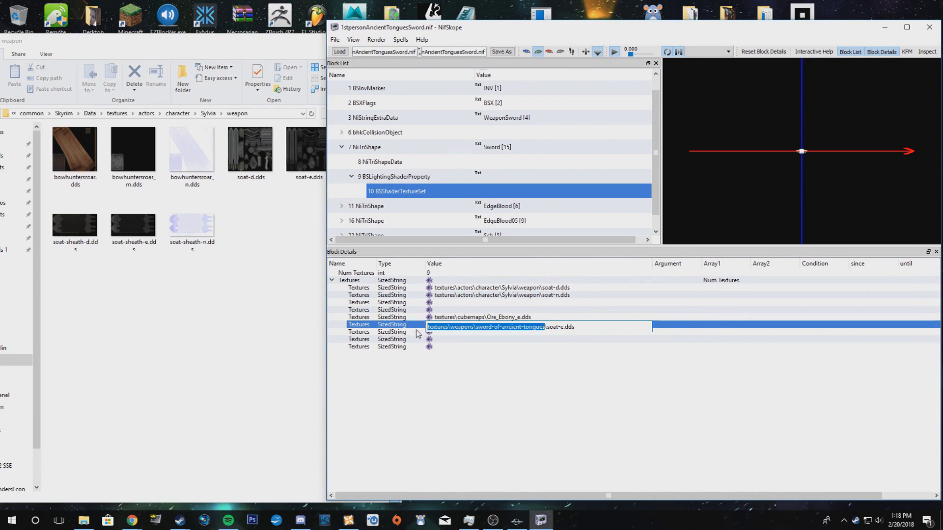
pyautogui.hotkey('ctrl', 'v')
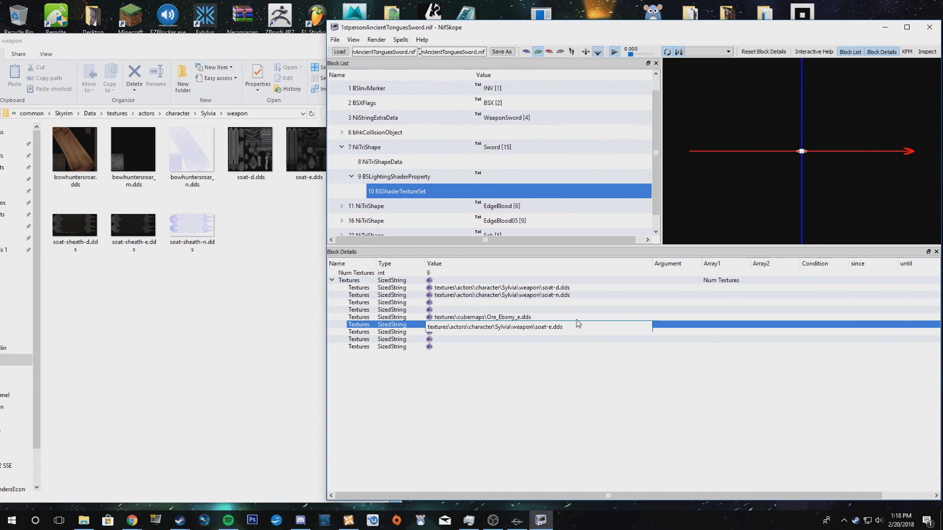
pyautogui.click(577, 318)
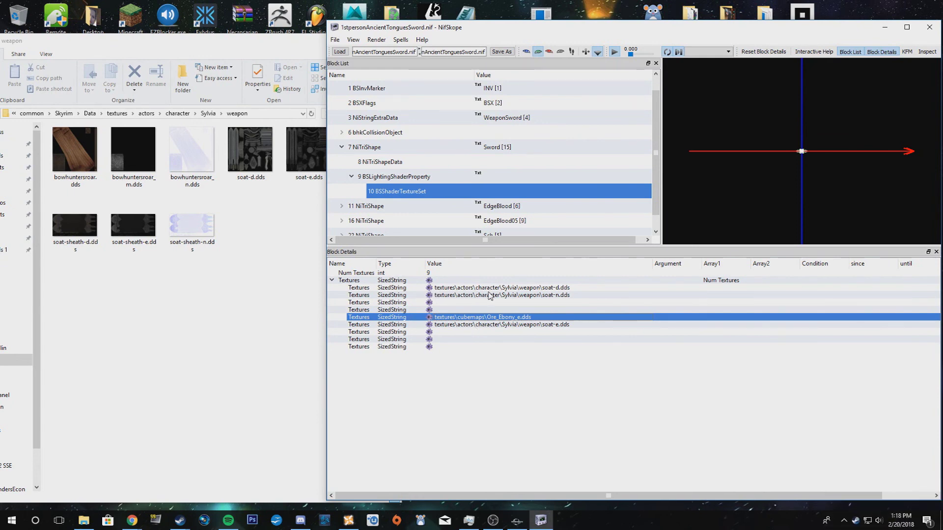
# Step: Expand the EdgeBlood NiTriShape and check its BSEffectShaderProperty for texture paths
pyautogui.click(342, 206)
pyautogui.click(375, 207)
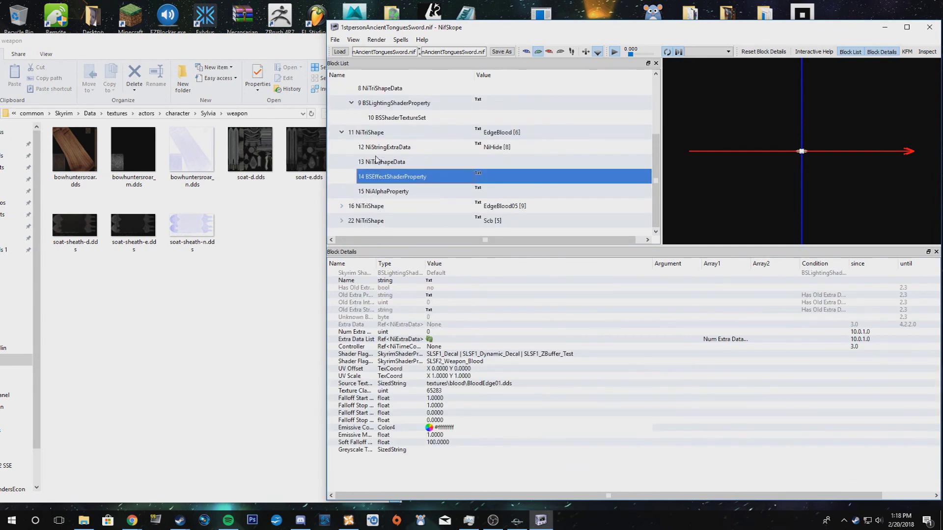
pyautogui.scroll(2, 397, 227)
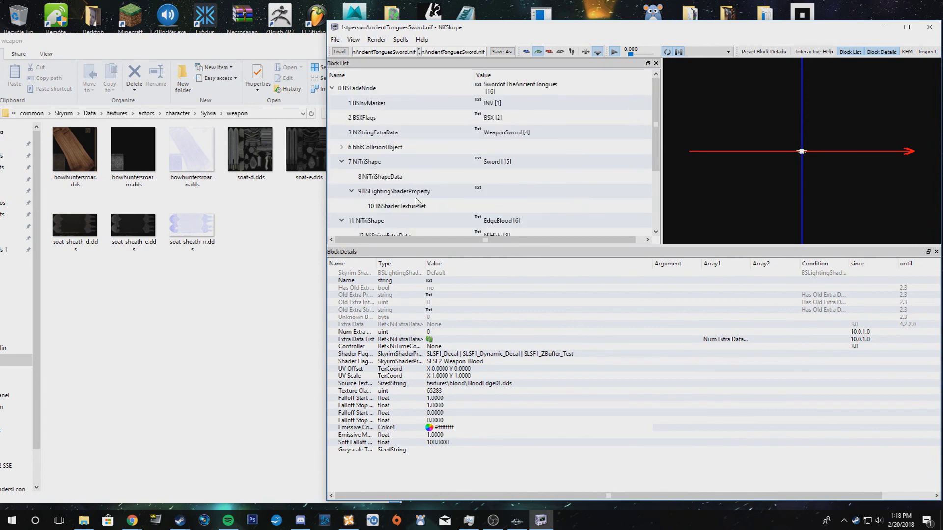
# Step: Collapse the Sword shape and save the mesh over 1stpersonAncientTonguesSword.nif in Sylvia's weapon meshes folder
pyautogui.click(342, 162)
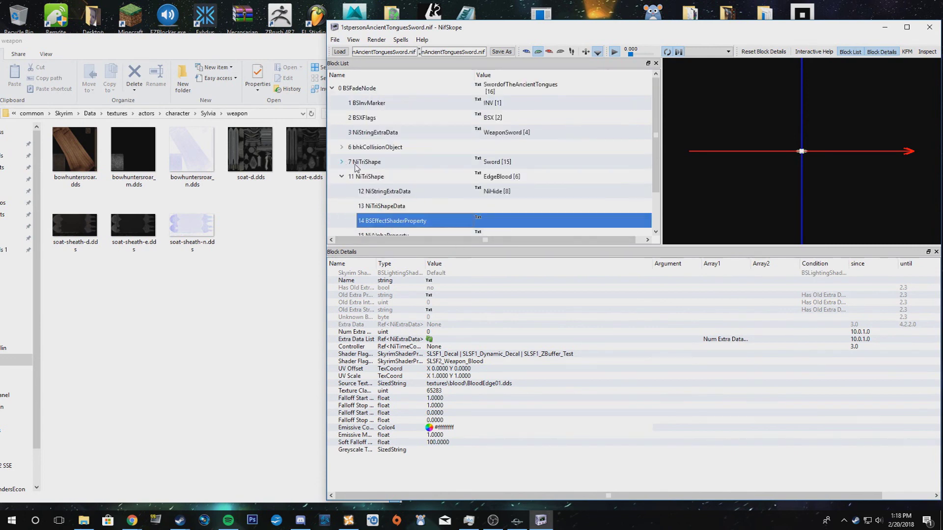
pyautogui.click(500, 52)
pyautogui.click(714, 285)
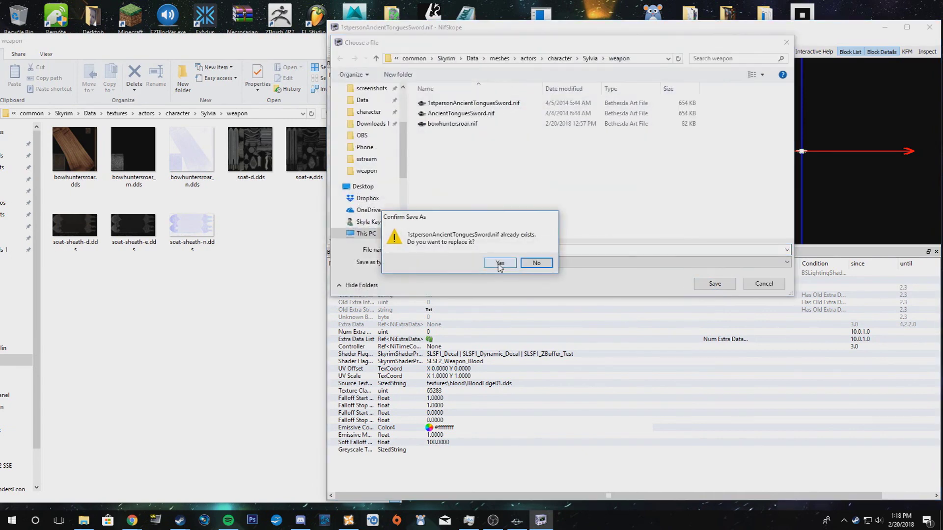
pyautogui.click(498, 262)
# Step: Load AncientTonguesSword.nif from Sylvia's weapon meshes folder
pyautogui.click(340, 52)
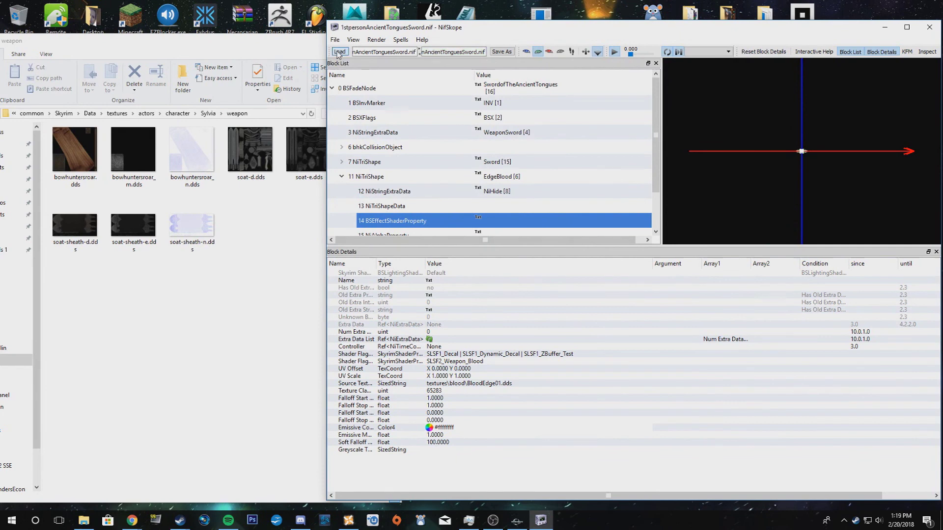
pyautogui.click(449, 114)
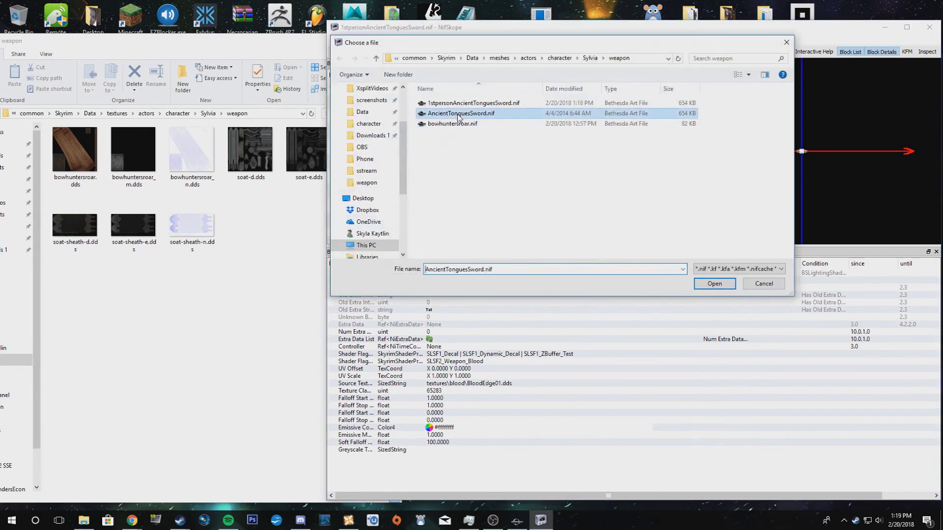
pyautogui.click(708, 283)
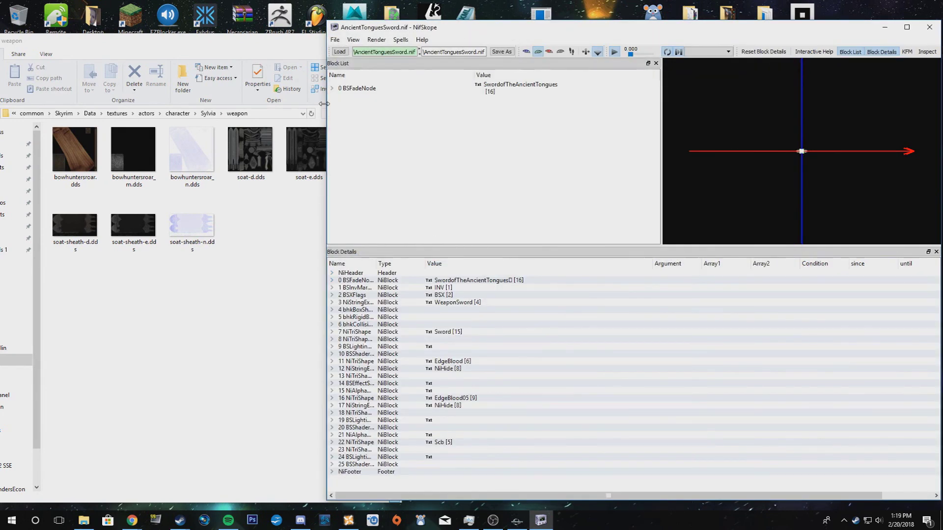
# Step: Expand the Sword NiTriShape down to its BSShaderTextureSet and list its texture paths
pyautogui.click(332, 90)
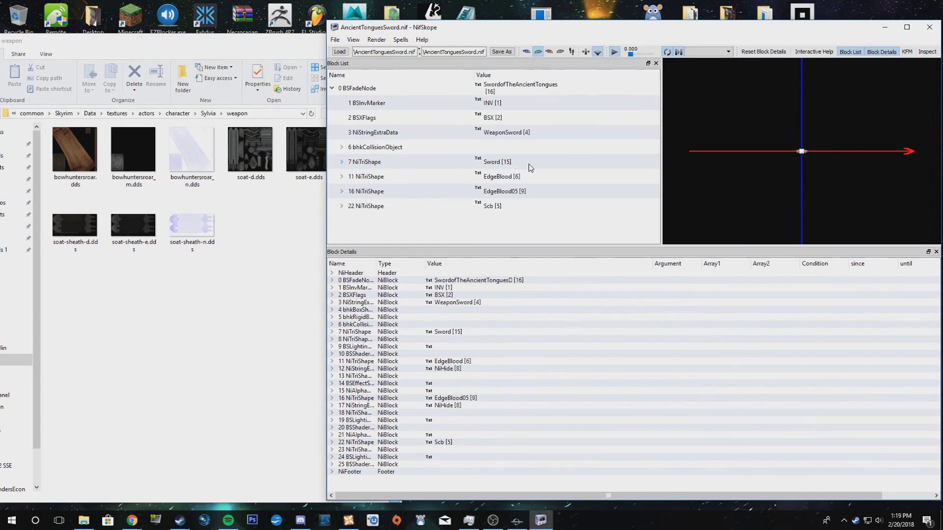
pyautogui.click(342, 162)
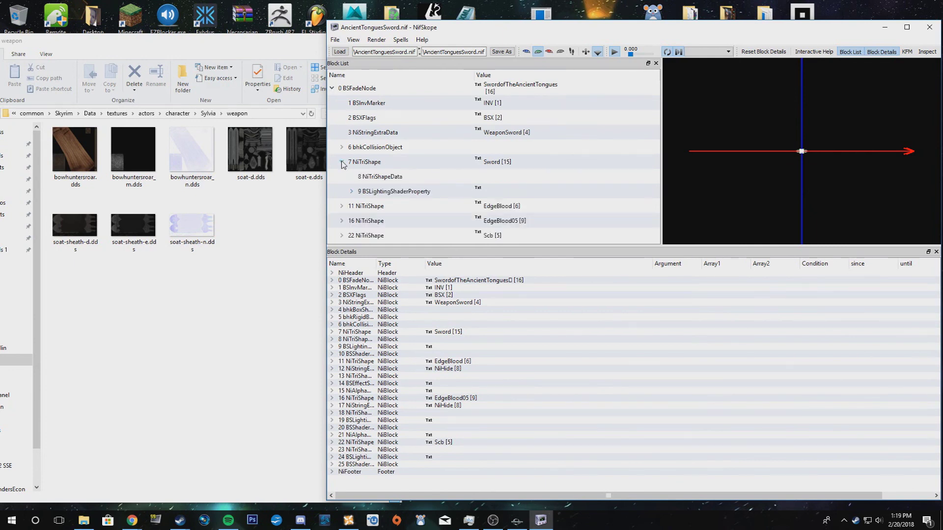
pyautogui.click(352, 191)
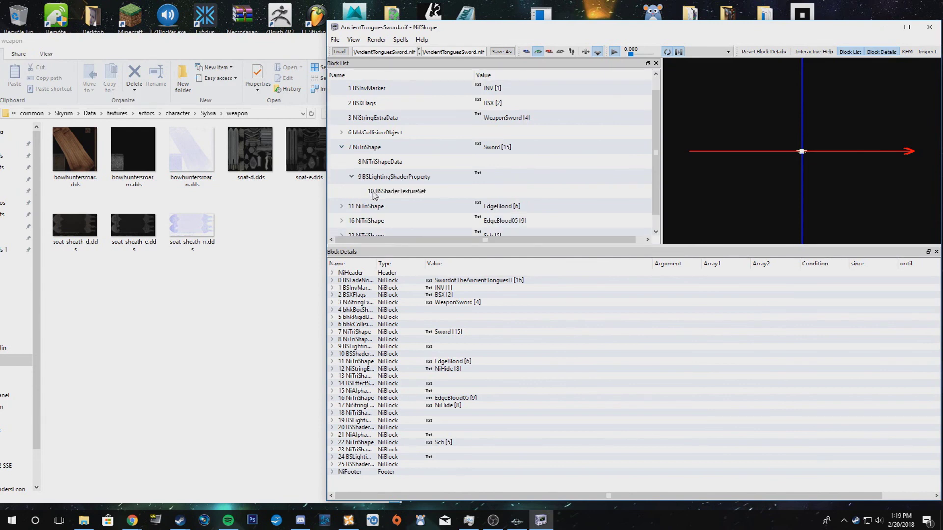
pyautogui.click(388, 194)
pyautogui.click(334, 281)
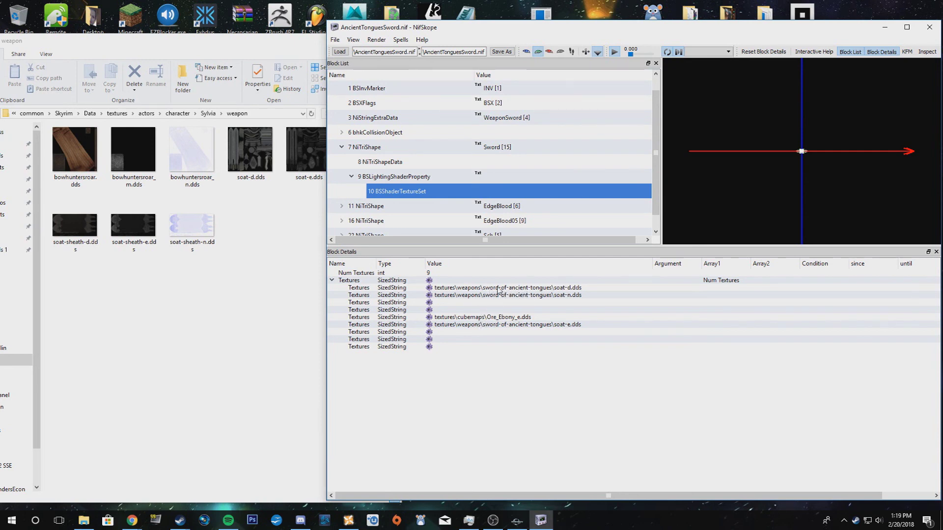
# Step: Replace the folder part of the soat-d.dds path in AncientTonguesSword.nif with textures\actors\character\Sylvia\weapon
pyautogui.doubleClick(539, 288)
pyautogui.click(546, 290)
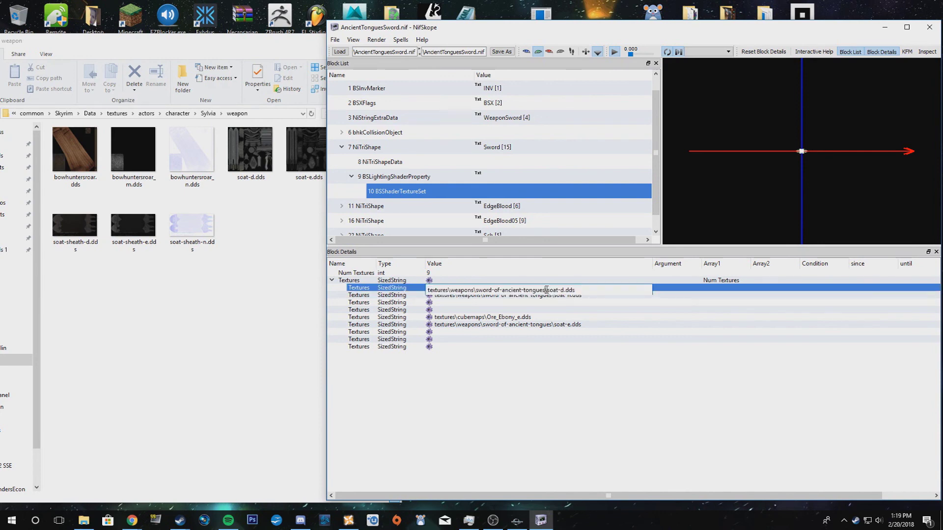
pyautogui.moveTo(545, 290); pyautogui.dragTo(421, 292)
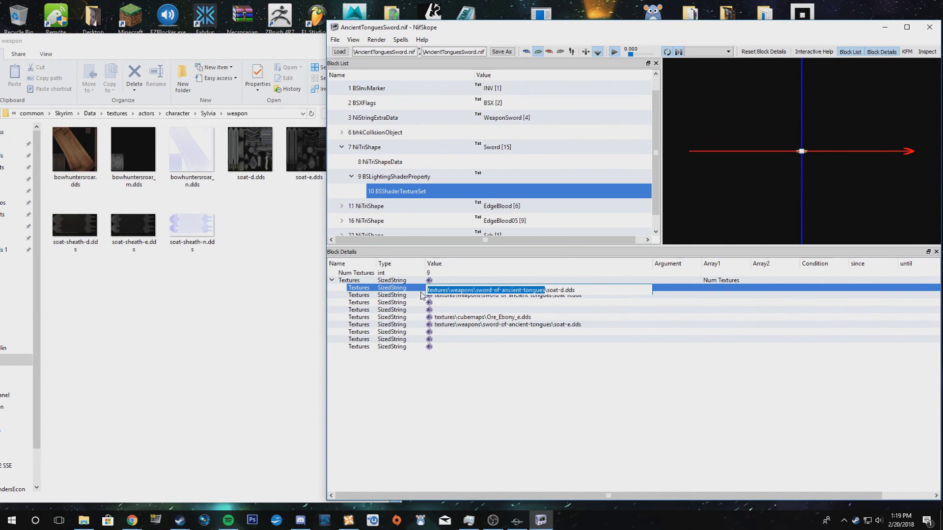
pyautogui.write('textures\\actors\\character\\Sylvia\\weapon')
# Step: Change this sword's soat-n.dds texture path to textures\actors\character\Sylvia\weapon\soat-n.dds
pyautogui.click(528, 296)
pyautogui.click(531, 301)
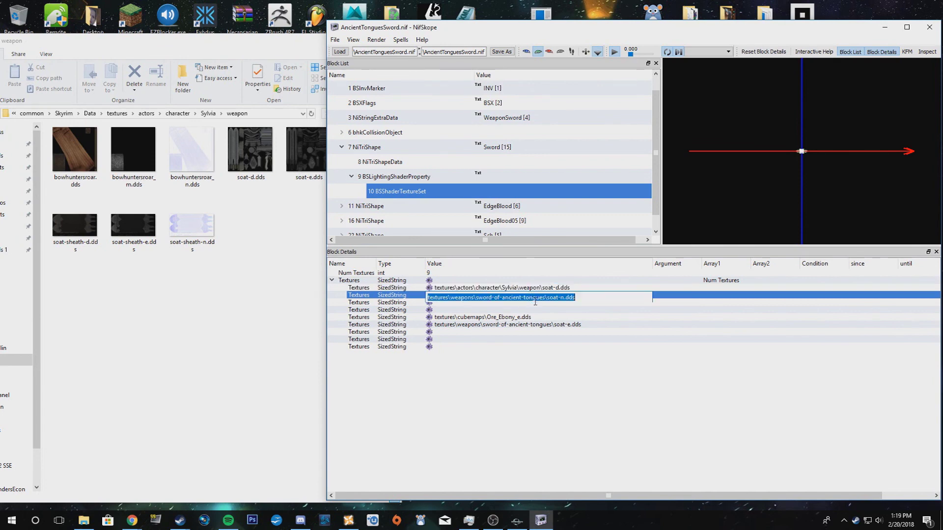
pyautogui.click(545, 300)
pyautogui.moveTo(545, 300); pyautogui.dragTo(417, 302)
pyautogui.write('textures\\actors\\character\\Sylvia\\weapon\\')
# Step: Change this sword's soat-e.dds texture path to textures\actors\character\Sylvia\weapon\soat-e.dds and commit the edit
pyautogui.doubleClick(504, 325)
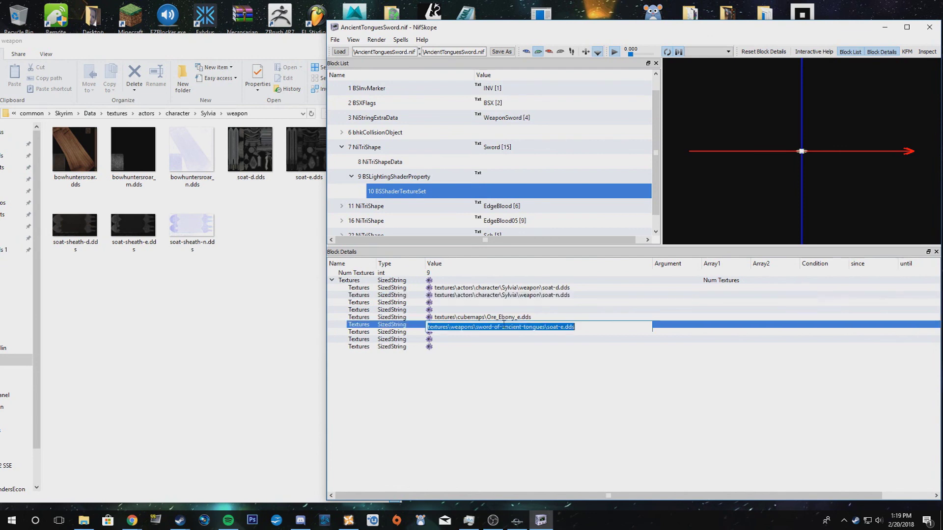
pyautogui.click(544, 327)
pyautogui.moveTo(543, 326); pyautogui.dragTo(426, 327)
pyautogui.write('textures\\actors\\character\\Sylvia\\weapon\\')
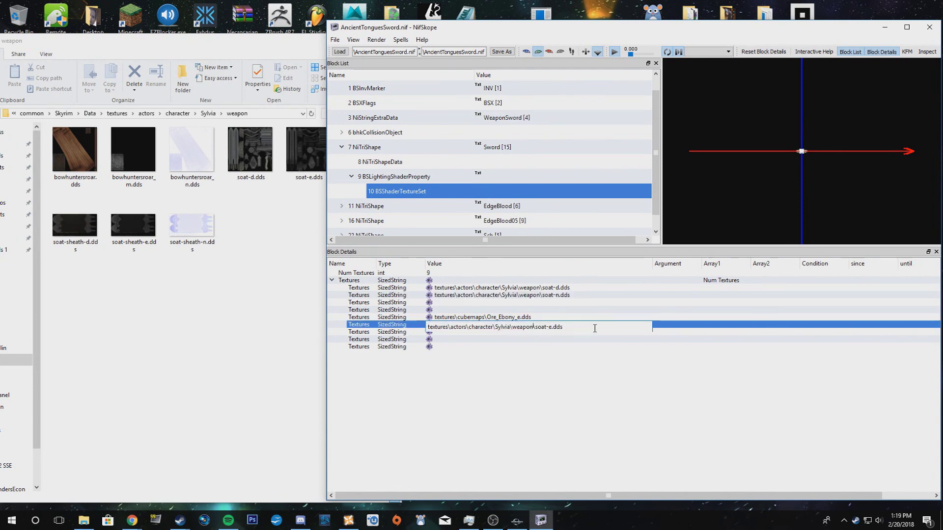
pyautogui.click(665, 333)
# Step: Save the edited sword mesh over the existing AncientTonguesSword.nif
pyautogui.click(510, 53)
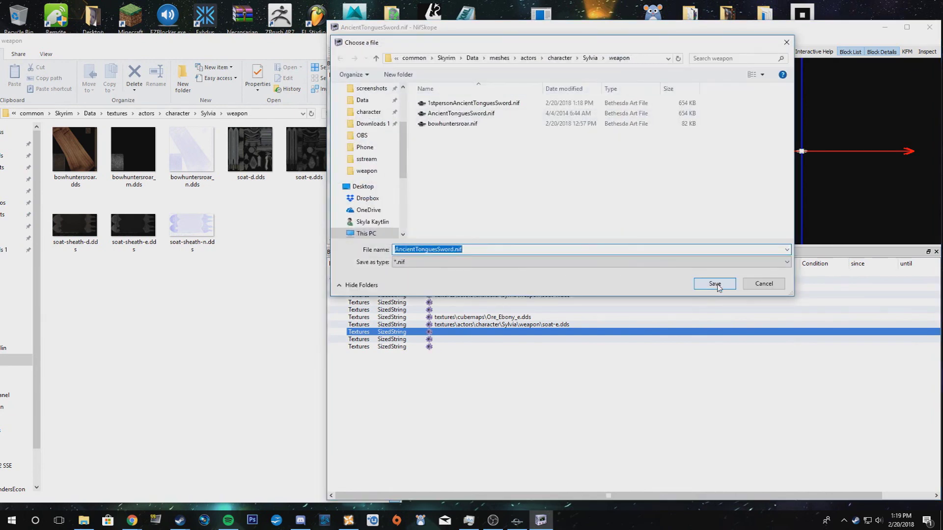
pyautogui.click(716, 285)
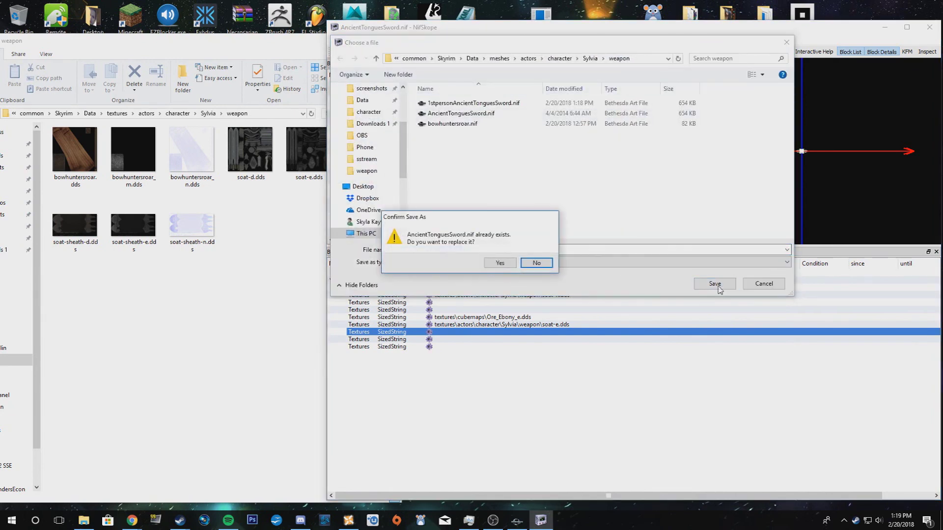
pyautogui.click(500, 264)
# Step: Load the bow mesh bowhuntersroar.nif from Sylvia's weapon meshes folder
pyautogui.click(479, 53)
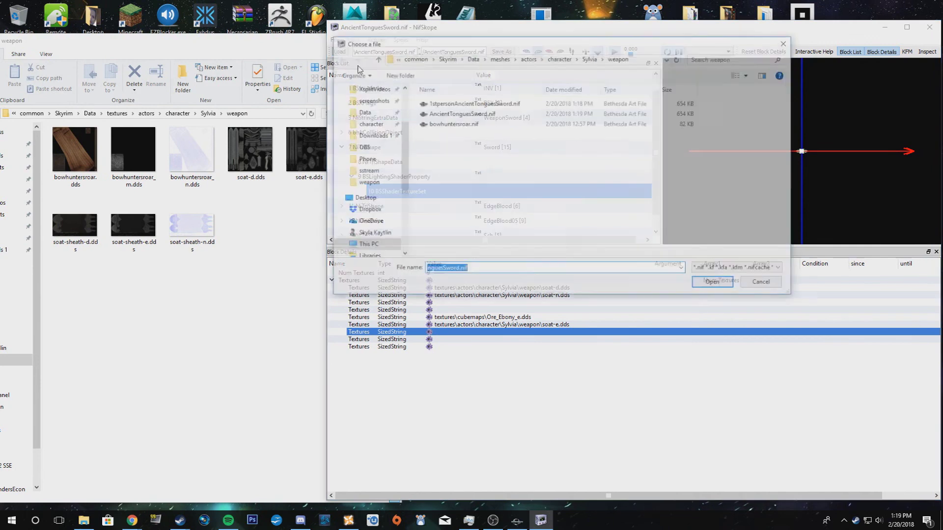
pyautogui.click(474, 124)
pyautogui.click(708, 285)
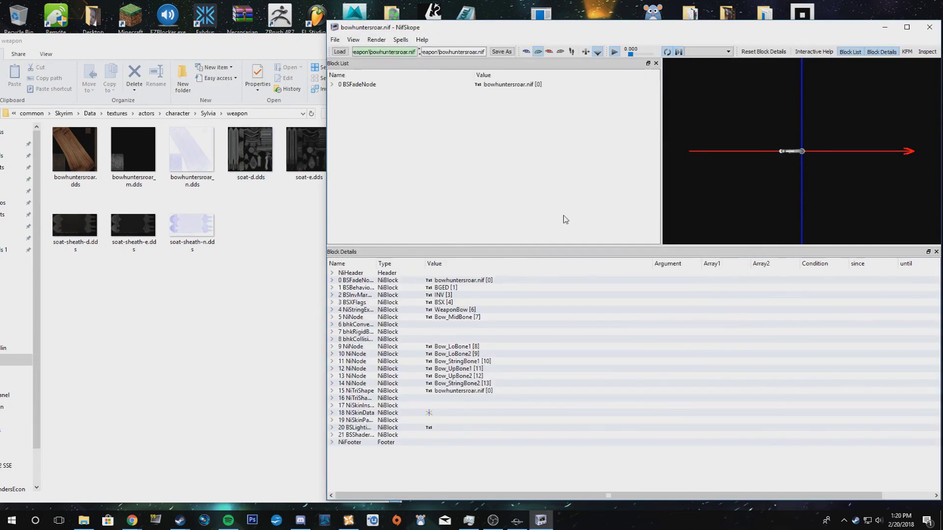
# Step: Expand the bow's NiTriShape down to its BSShaderTextureSet and list its texture paths
pyautogui.click(332, 84)
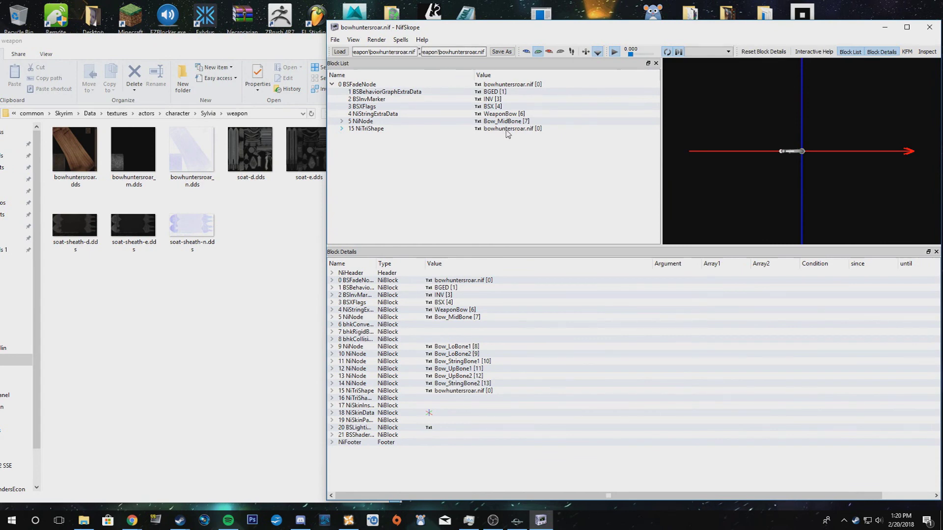
pyautogui.click(342, 129)
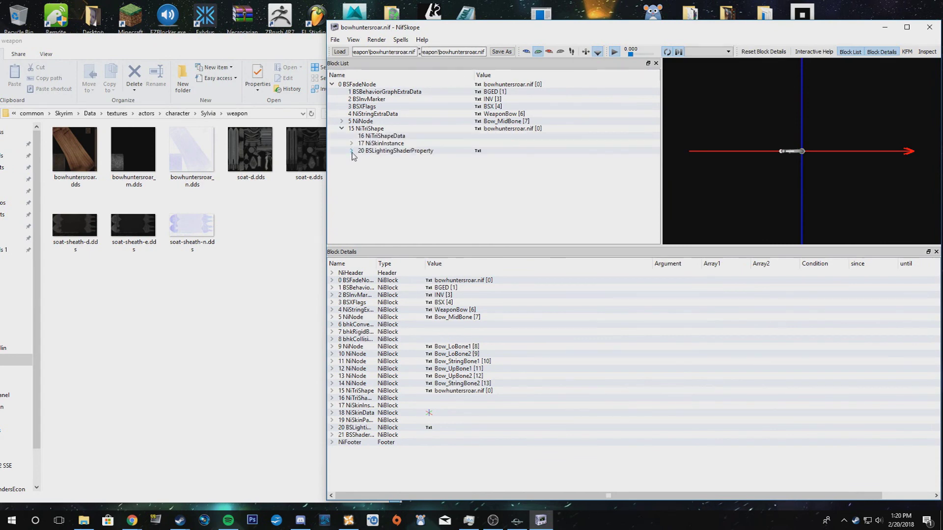
pyautogui.click(351, 152)
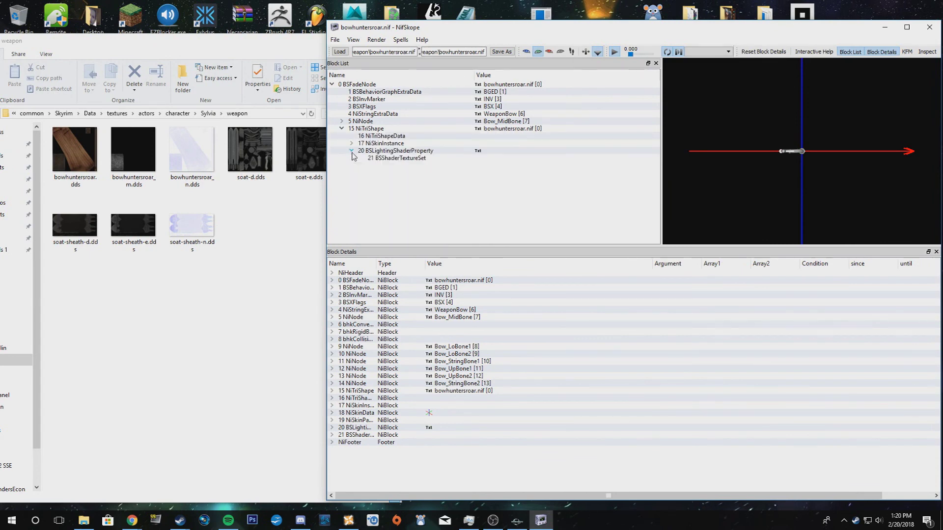
pyautogui.click(397, 158)
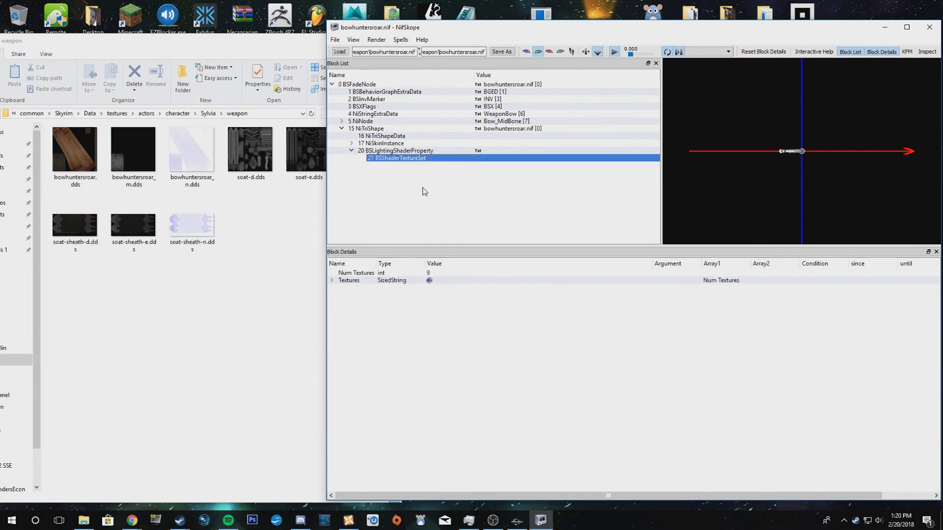
pyautogui.click(332, 280)
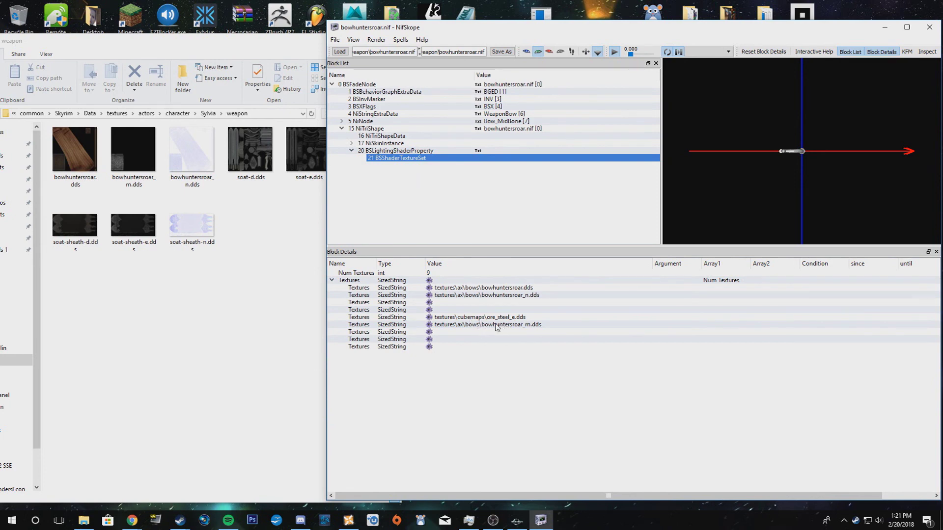
# Step: Change the bow's bowhuntersroar.dds texture path to textures\actors\character\Sylvia\weapon\bowhuntersroar.dds
pyautogui.doubleClick(473, 288)
pyautogui.click(474, 290)
pyautogui.hotkey('shift', 'Home')
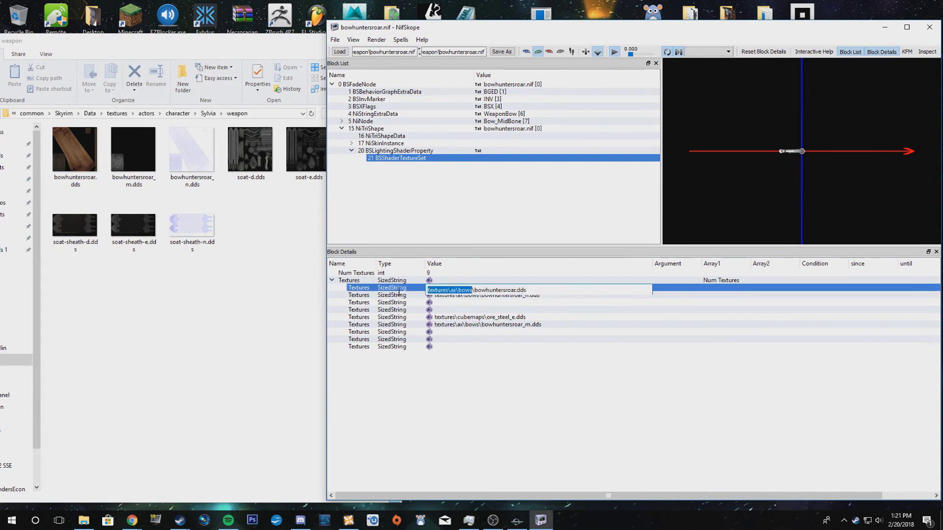
pyautogui.write('textures\\actors\\character\\Sylvia\\weapon')
# Step: Replace the folder part of the bowhuntersroar_n.dds path with textures\actors\character\Sylvia\weapon
pyautogui.doubleClick(463, 296)
pyautogui.click(472, 297)
pyautogui.hotkey('shift', 'Home')
pyautogui.write('textures\\actors\\character\\Sylvia\\weapon')
# Step: Point the bowhuntersroar_m.dds texture entry to textures\actors\character\Sylvia\weapon\bowhuntersroar_m.dds and commit the edit
pyautogui.doubleClick(471, 327)
pyautogui.click(474, 328)
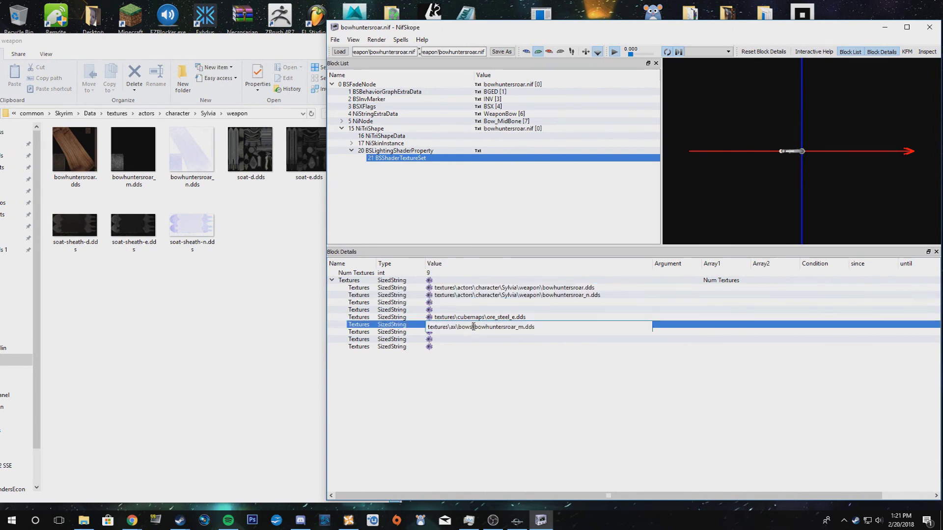
pyautogui.moveTo(473, 327); pyautogui.dragTo(423, 329)
pyautogui.write('textures\\actors\\character\\Sylvia\\weapon')
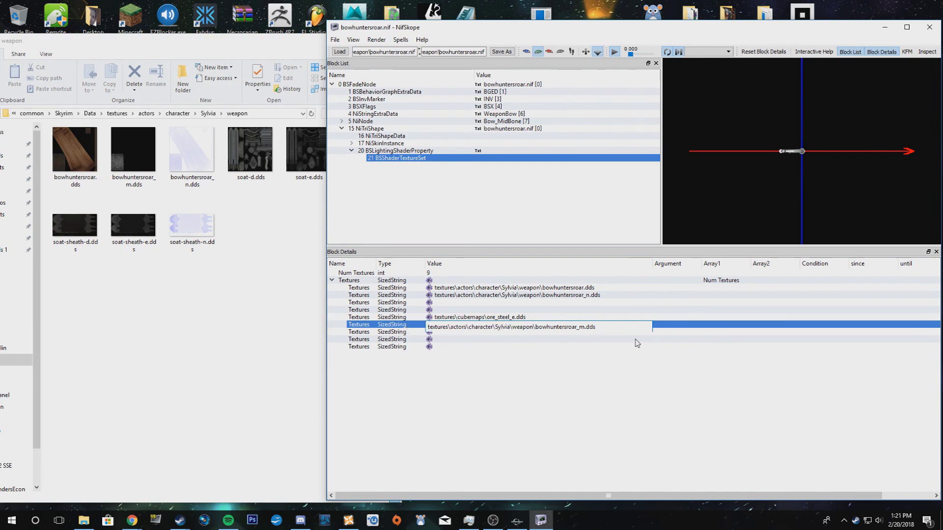
pyautogui.click(661, 328)
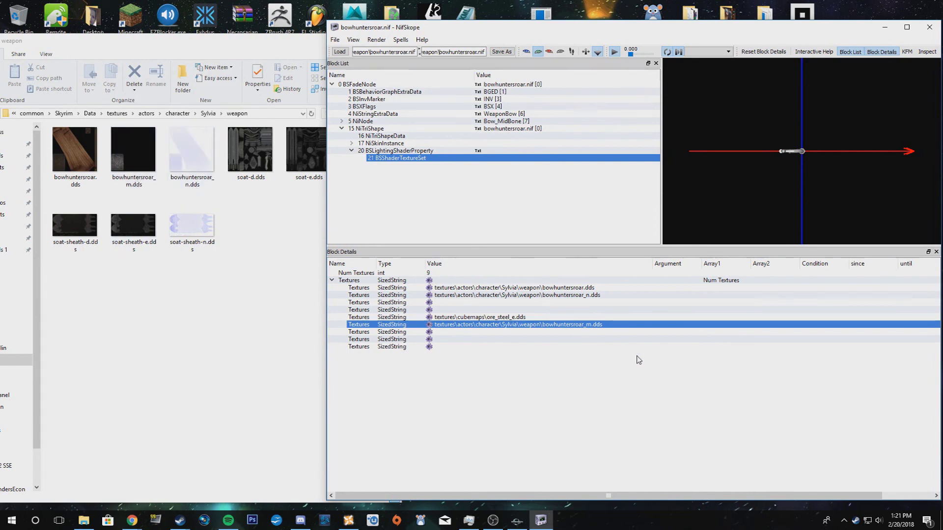
pyautogui.click(584, 347)
# Step: Save the edited bow mesh over the existing bowhuntersroar.nif
pyautogui.click(510, 52)
pyautogui.click(712, 286)
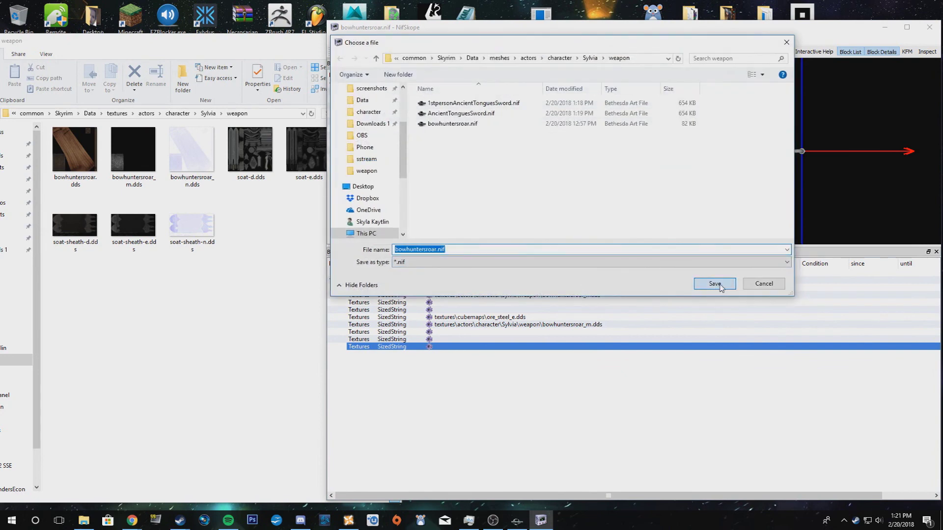
pyautogui.click(497, 265)
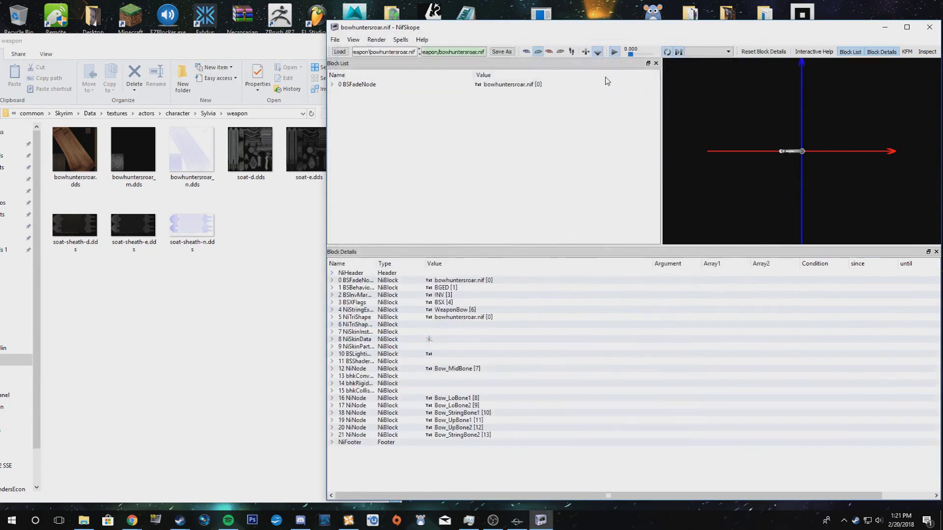
# Step: Examine the bow mesh from another angle in the 3D view and minimize NifSkope
pyautogui.moveTo(550, 35); pyautogui.dragTo(352, 37)
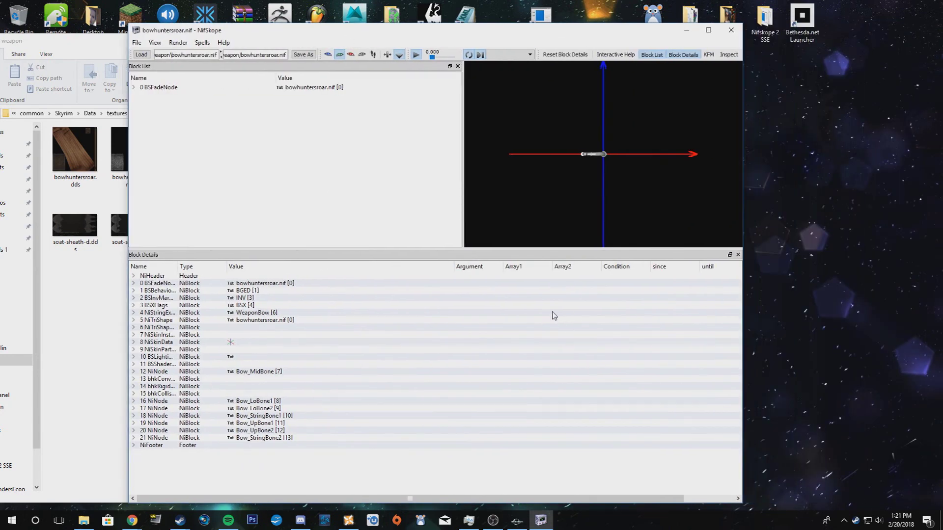
pyautogui.moveTo(594, 168); pyautogui.dragTo(621, 205)
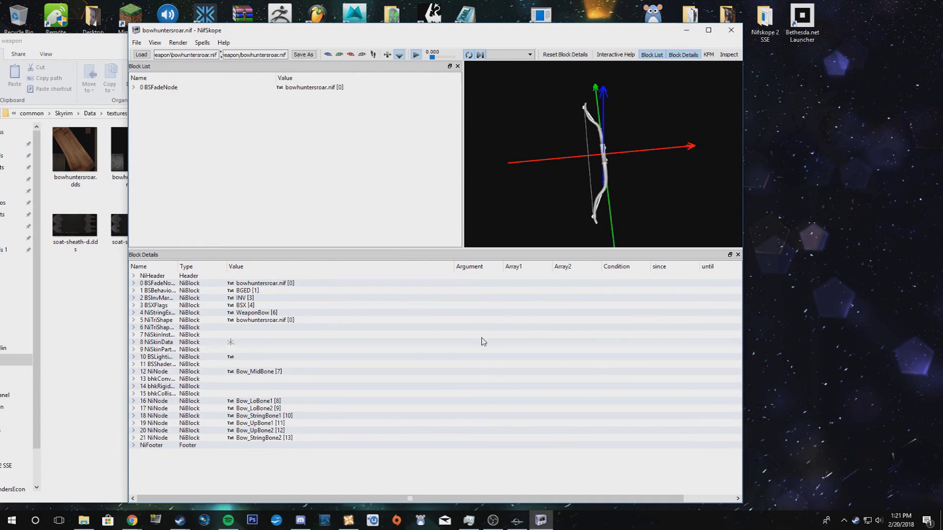
pyautogui.click(686, 33)
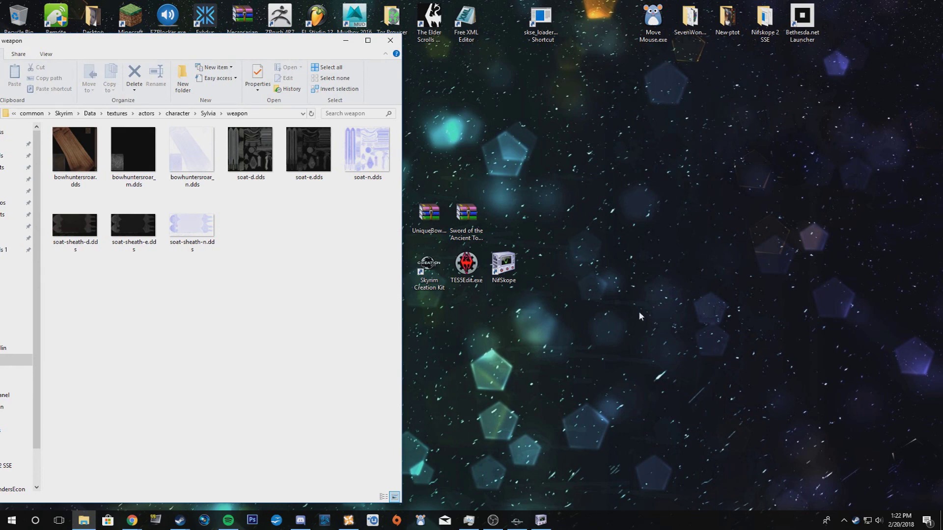
# Step: Switch to Nexus Mod Manager, place its window beside the texture folder and show the list of mods
pyautogui.click(349, 520)
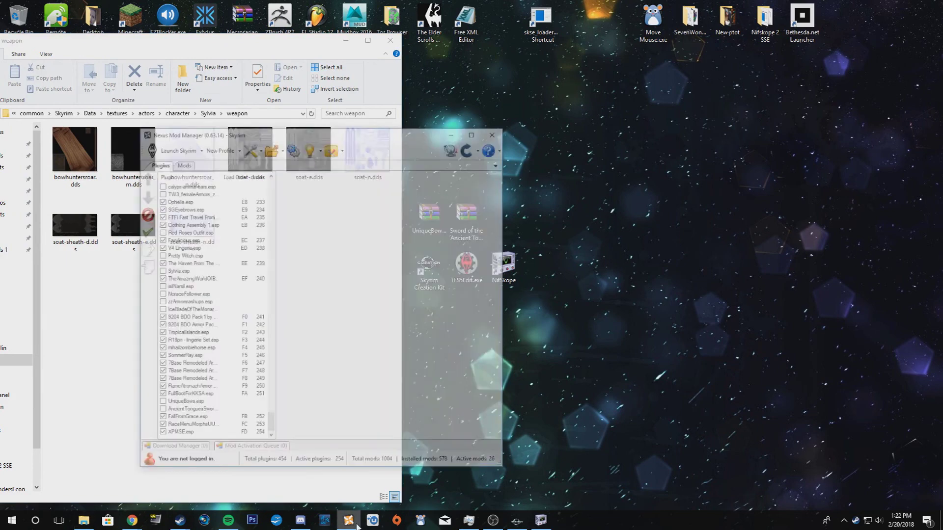
pyautogui.moveTo(351, 103); pyautogui.dragTo(566, 124)
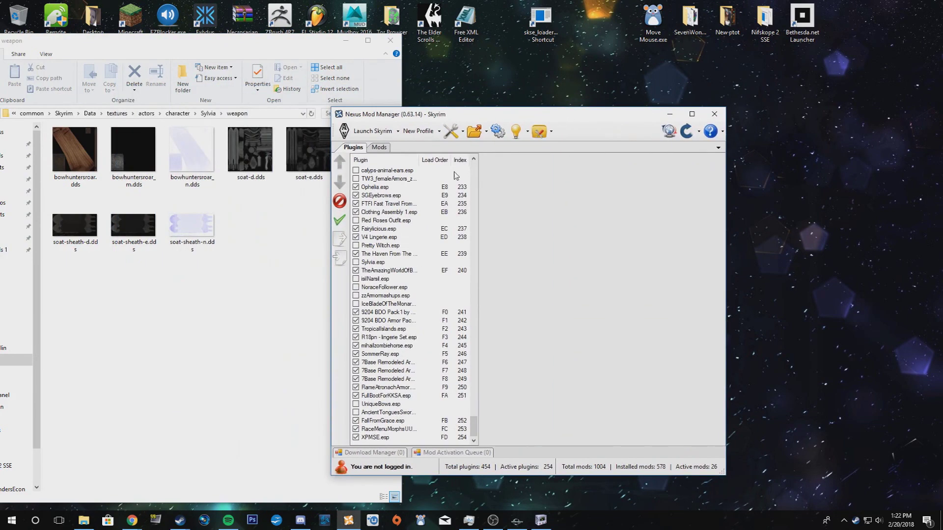
pyautogui.click(166, 126)
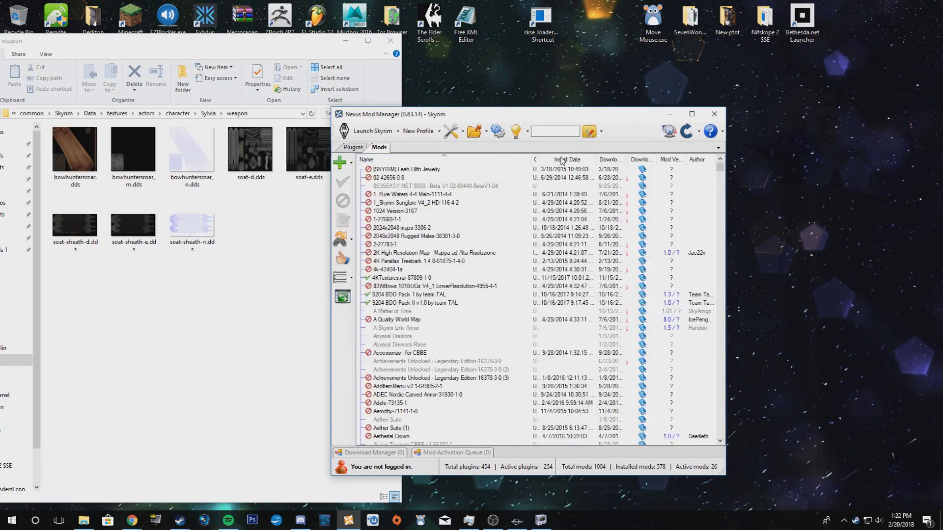
# Step: Sort the mods by newest install date and deactivate the Sword of the Ancient Tongues and UniqueBows mods
pyautogui.click(562, 161)
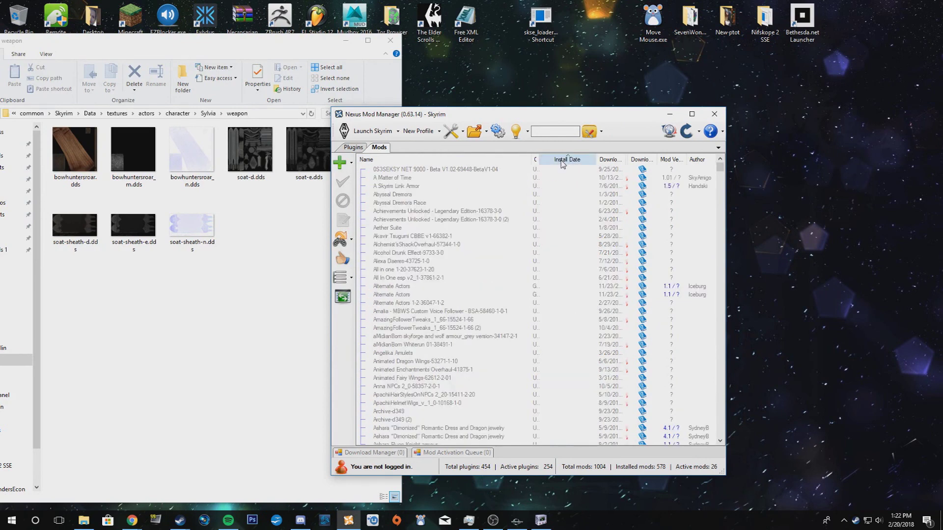
pyautogui.click(563, 161)
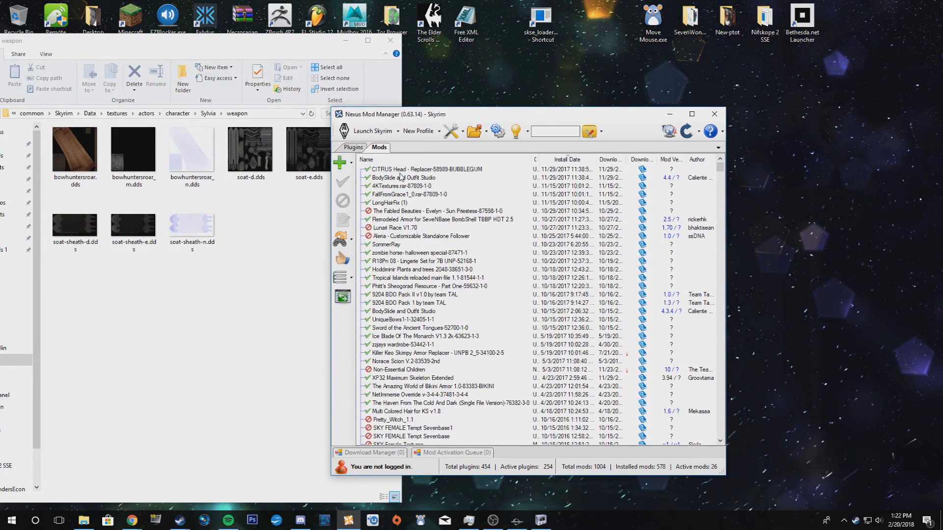
pyautogui.doubleClick(418, 327)
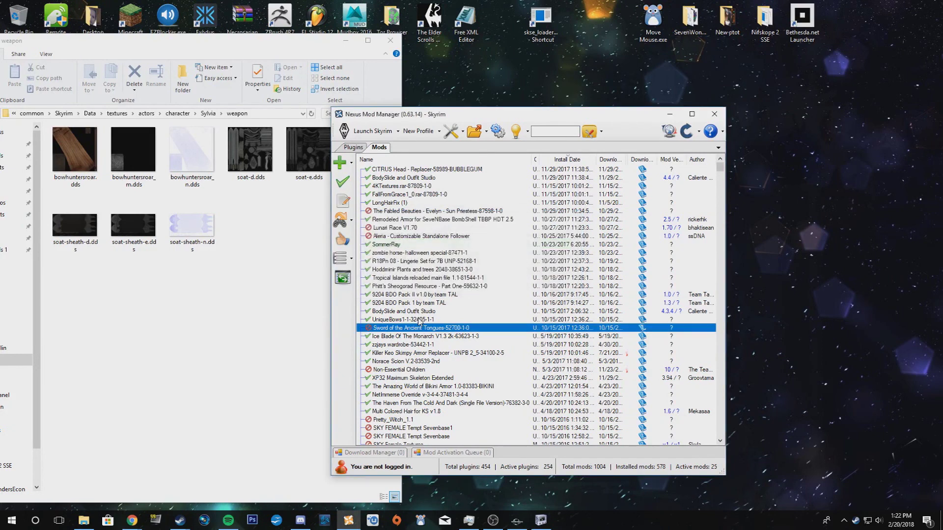
pyautogui.doubleClick(420, 319)
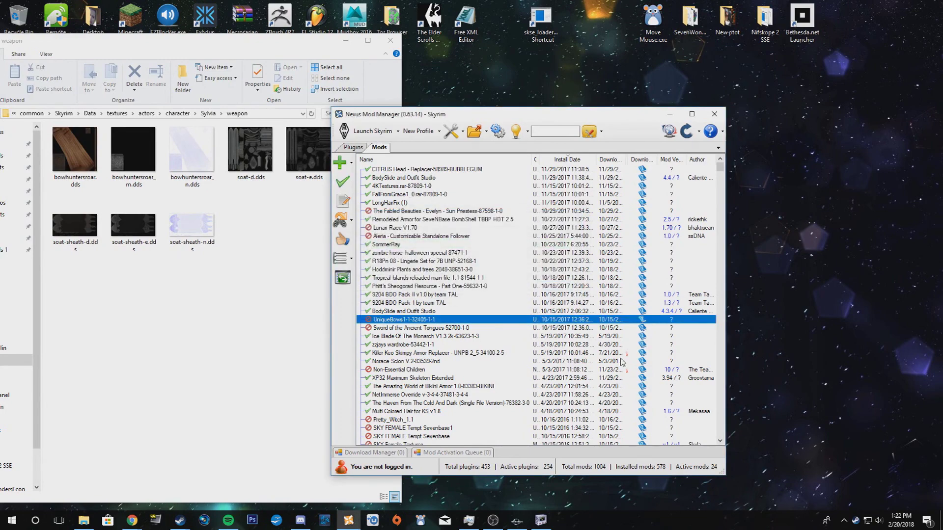
# Step: Switch to the Creation Kit and close it, and return to Nexus Mod Manager to show the list of plugins
pyautogui.click(516, 521)
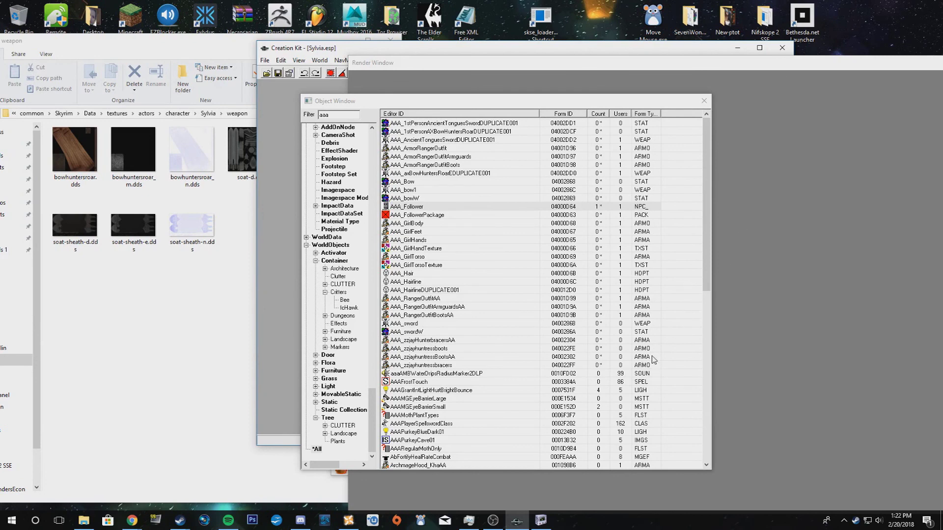
pyautogui.click(348, 520)
pyautogui.click(354, 148)
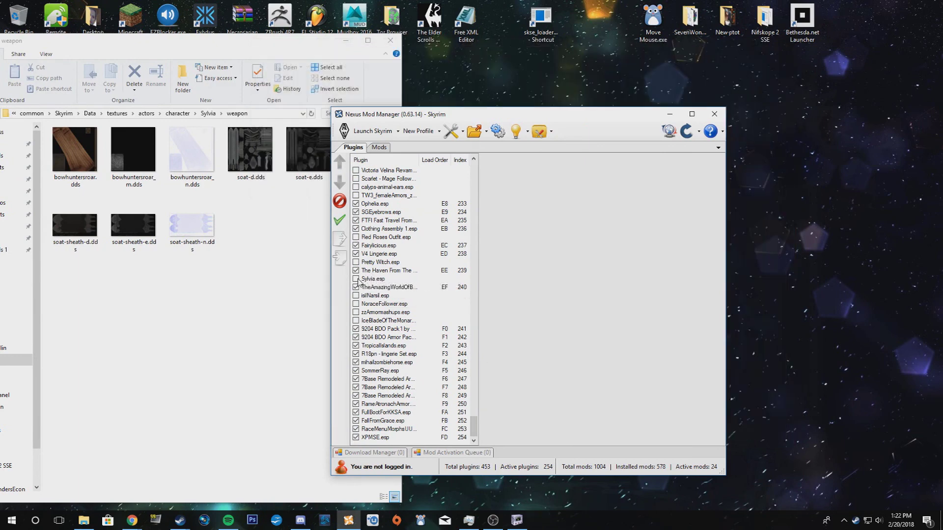
# Step: Activate the Sylvia.esp plugin, deactivate FallFromGrace.esp, and close Nexus Mod Manager
pyautogui.click(356, 279)
pyautogui.click(356, 421)
pyautogui.click(714, 114)
pyautogui.moveTo(312, 44); pyautogui.dragTo(637, 49)
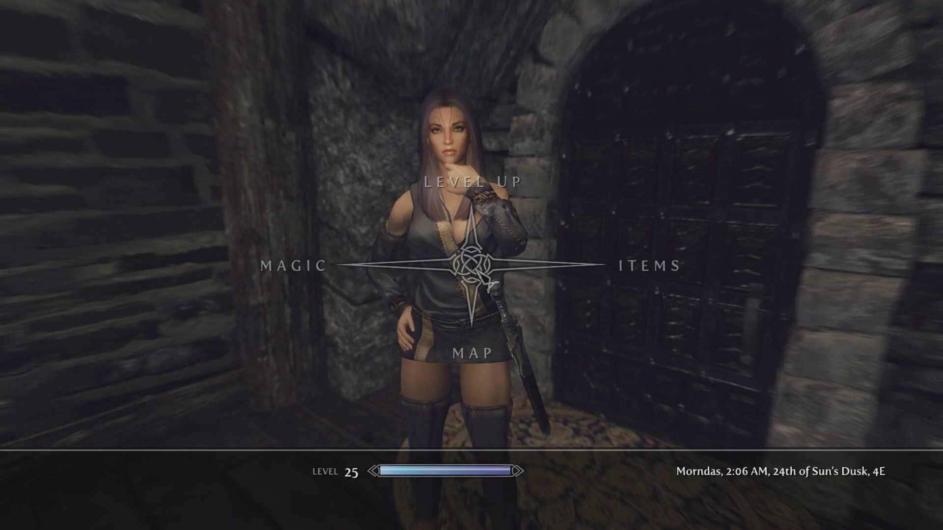
# Step: Talk to Sylvia in the game and choose the option to trade things with her
pyautogui.press('Tab')
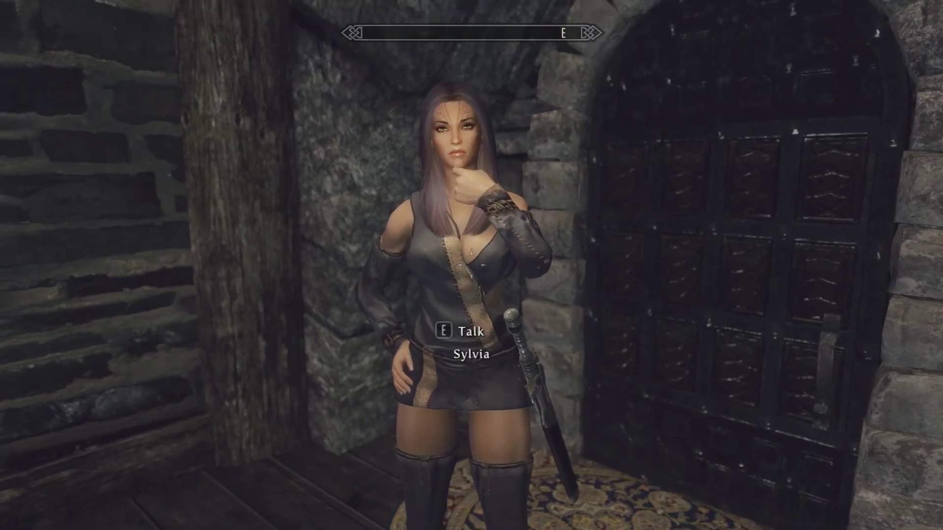
pyautogui.press('w')
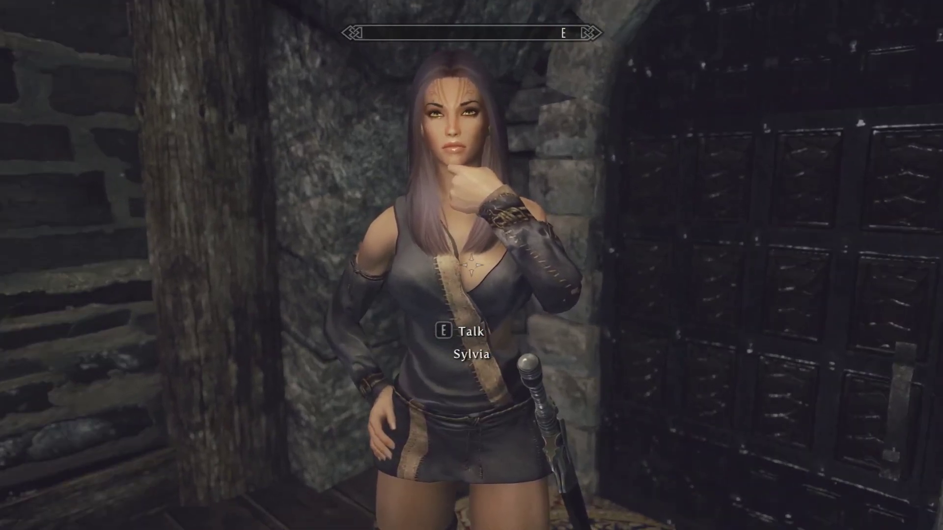
pyautogui.press('e')
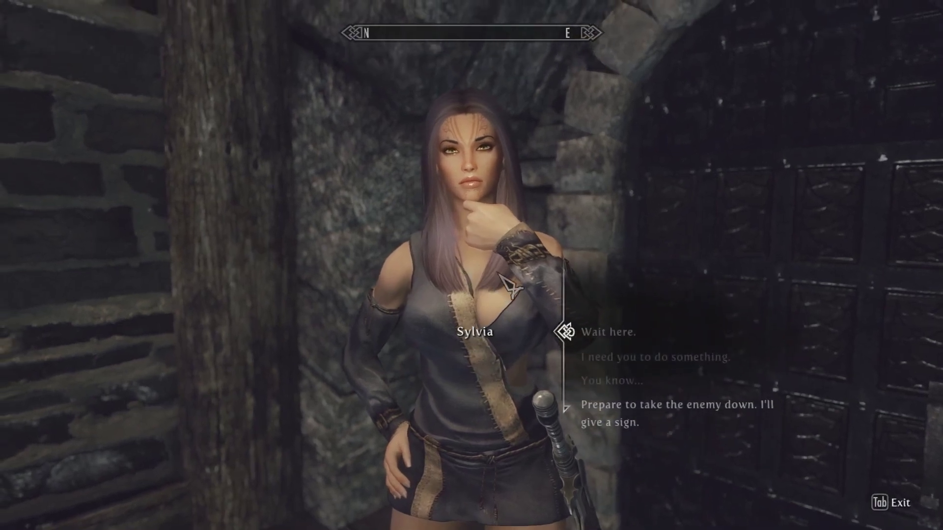
pyautogui.scroll(-3, 631, 390)
pyautogui.scroll(-3, 679, 407)
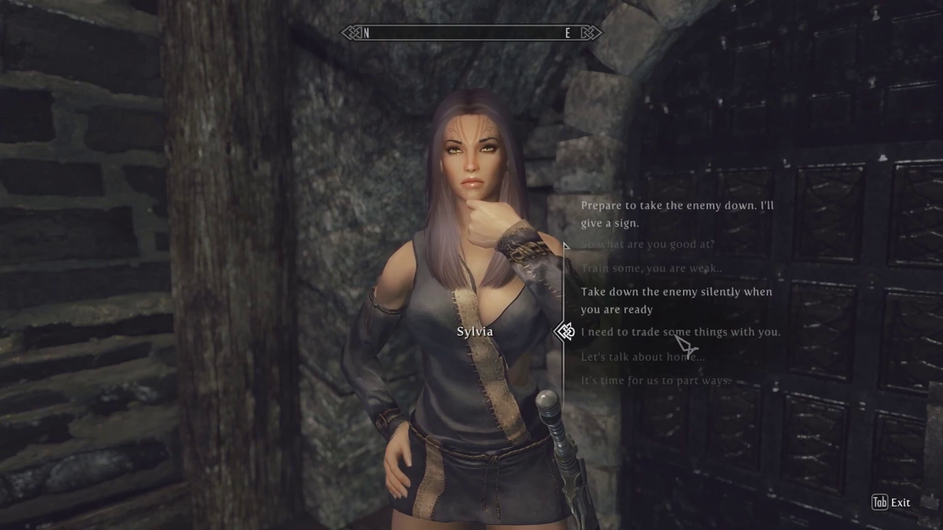
pyautogui.click(684, 346)
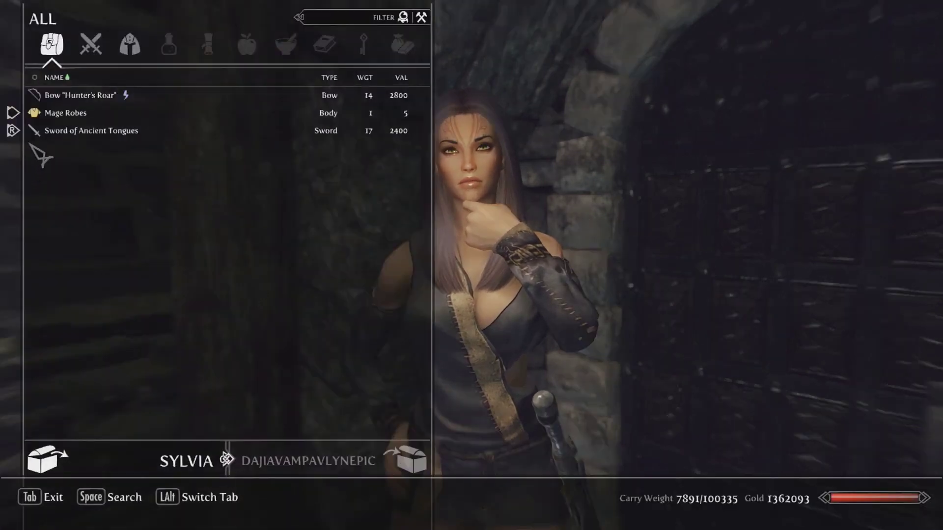
# Step: Take the Bow "Hunter's Roar" and the Sword of Ancient Tongues from Sylvia and end the trade
pyautogui.click(97, 98)
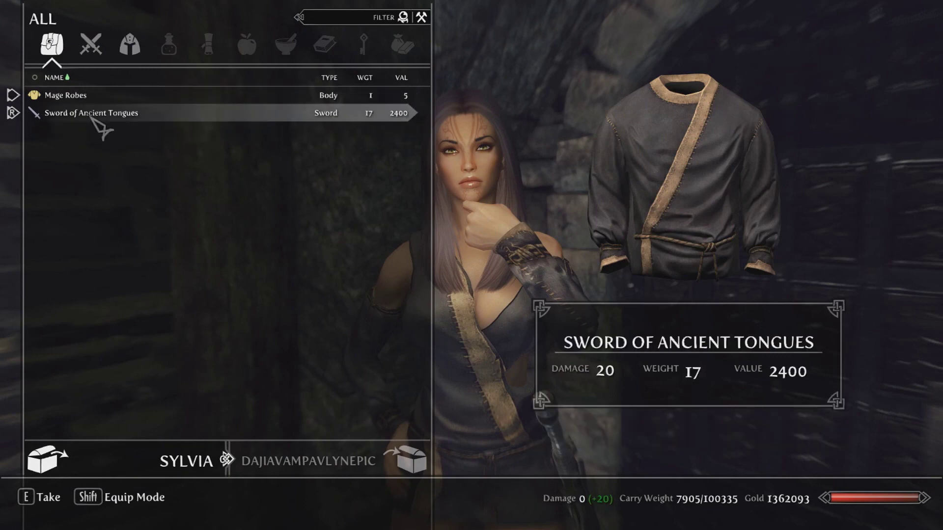
pyautogui.click(90, 118)
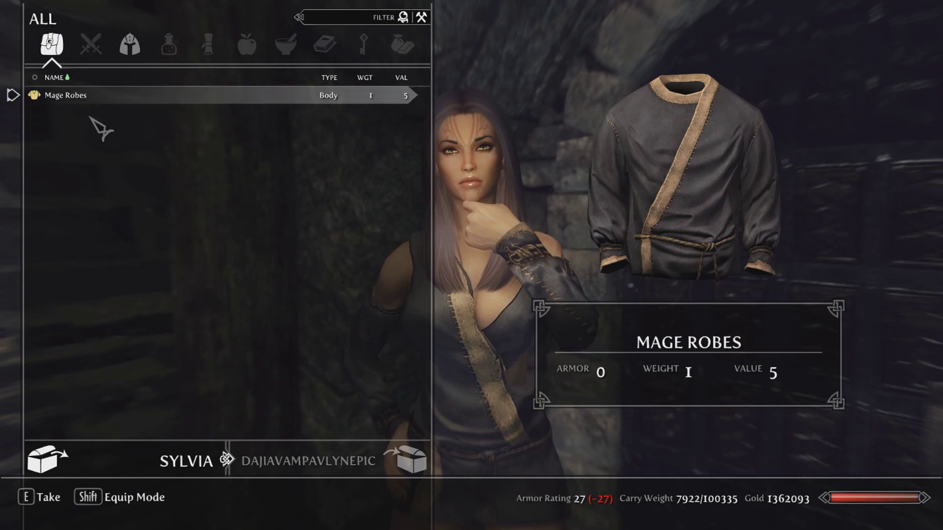
pyautogui.press('Tab')
pyautogui.press('Tab')
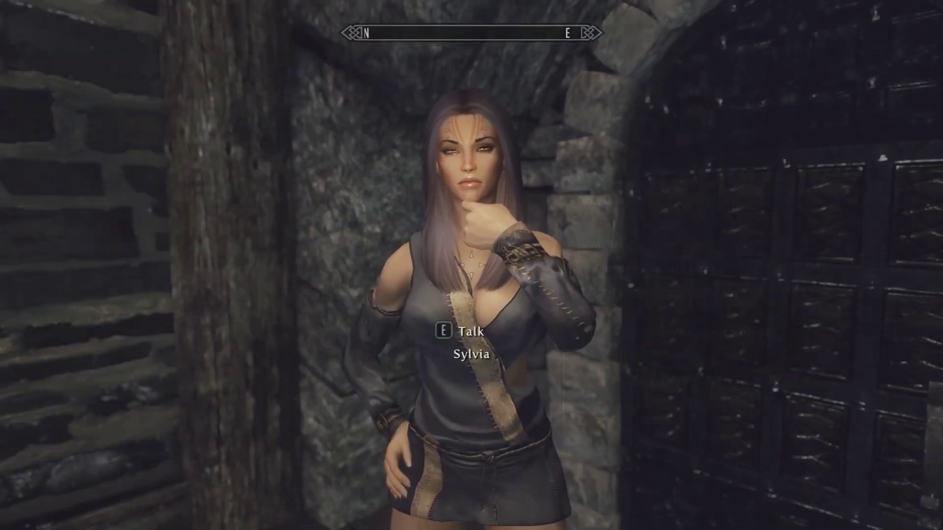
# Step: Filter the player's inventory for "hunter", equip the Bow "Hunter's Roar" and draw it
pyautogui.press('Tab')
pyautogui.press('d')
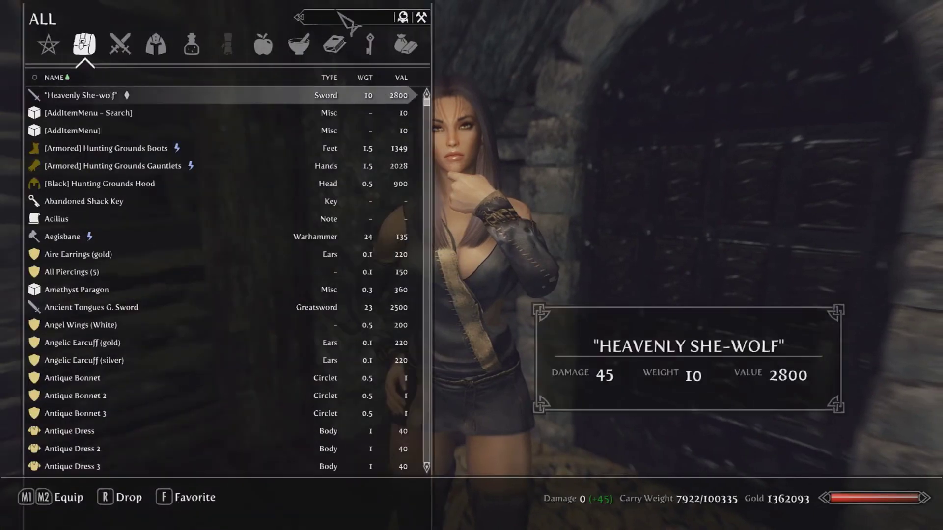
pyautogui.click(339, 14)
pyautogui.write('hunter')
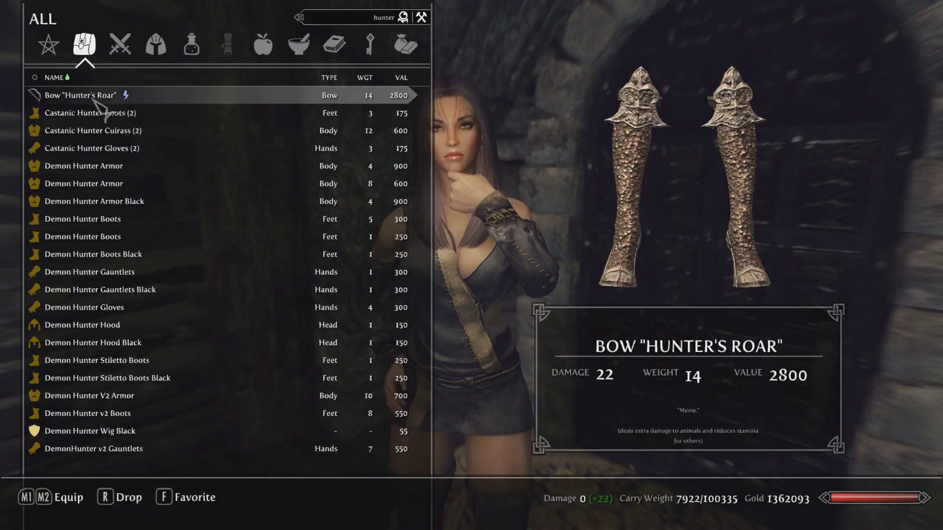
pyautogui.press('Tab')
pyautogui.press('r')
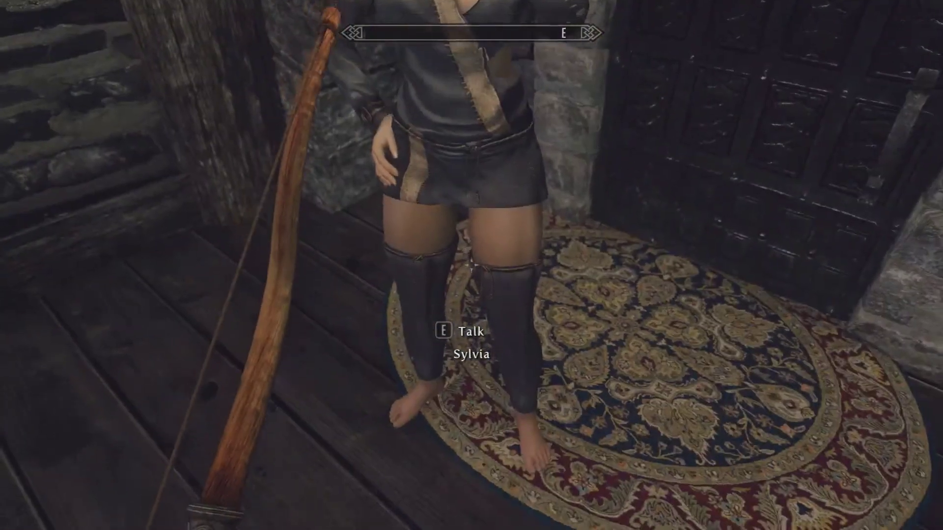
# Step: Examine the drawn bow's textures in third-person and first-person view
pyautogui.press('f')
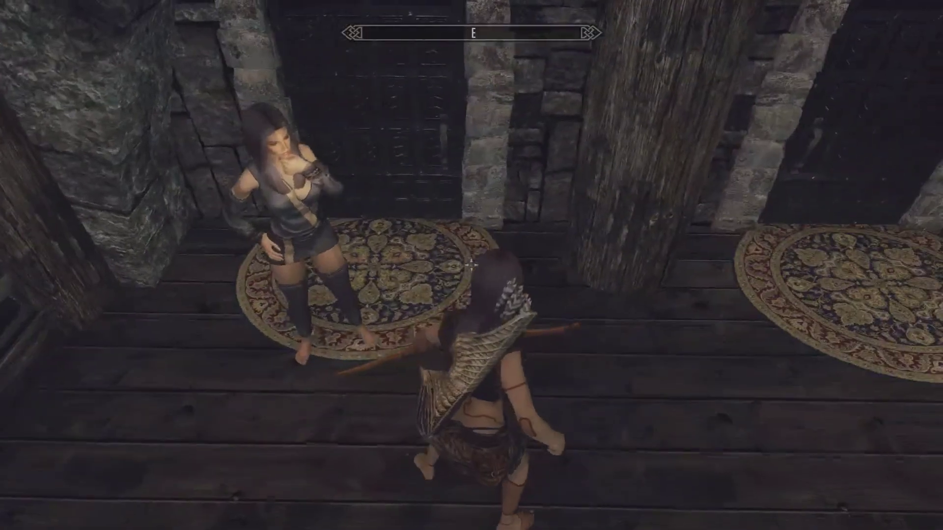
pyautogui.press('f')
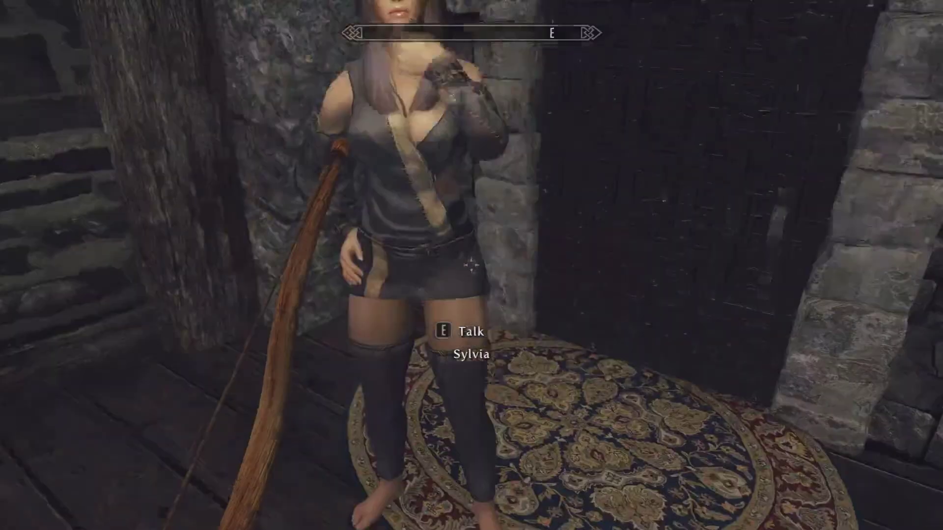
pyautogui.press('e')
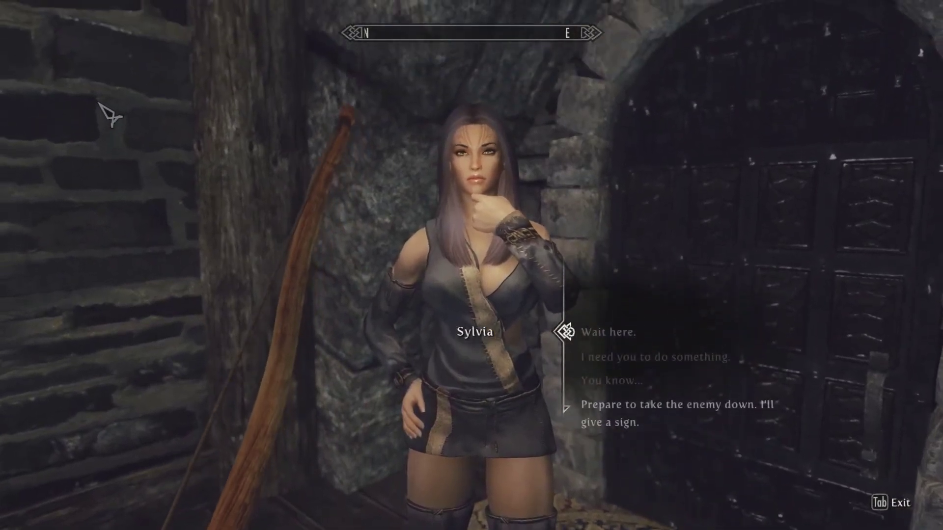
pyautogui.press('Tab')
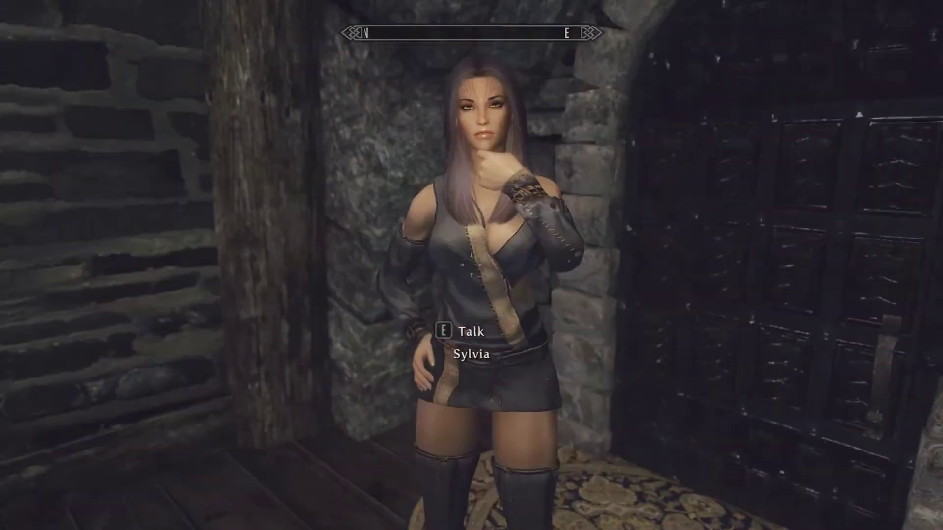
# Step: Filter the player's inventory for "sword", equip the Sword of Ancient Tongues and draw it
pyautogui.press('Tab')
pyautogui.click(560, 278)
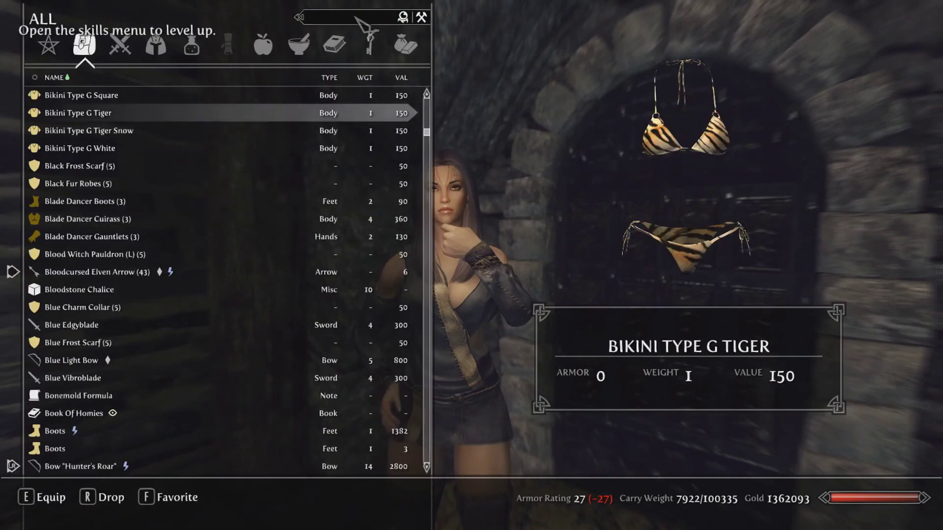
pyautogui.click(356, 19)
pyautogui.write('sword')
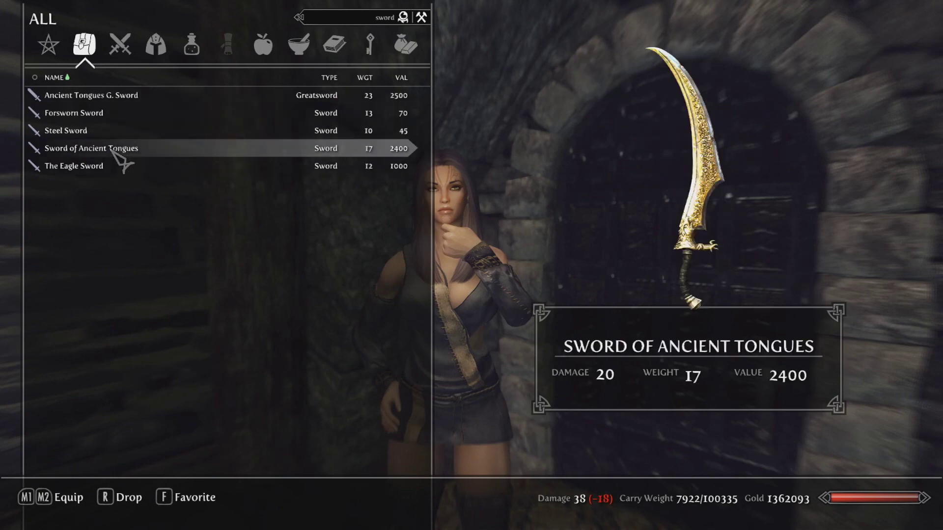
pyautogui.press('Tab')
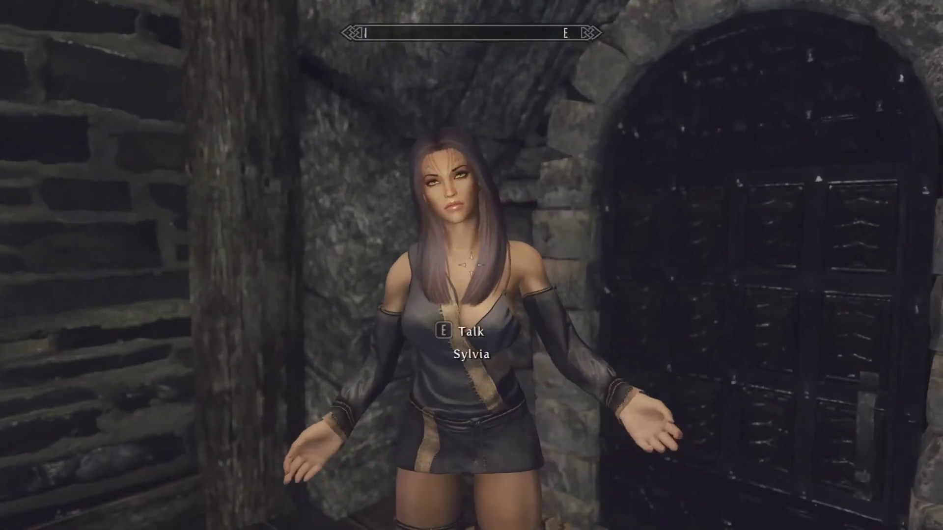
pyautogui.press('r')
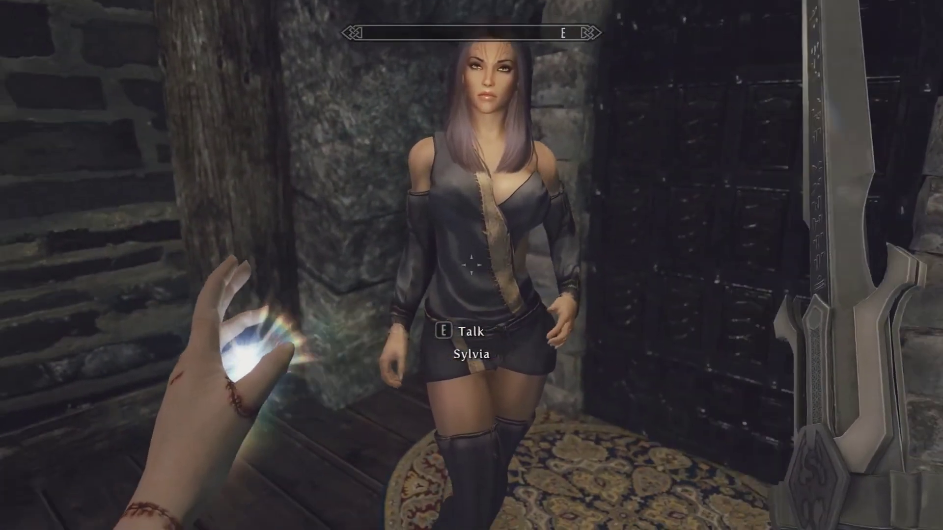
# Step: Examine the drawn sword's textures in first-person and third-person view, sheathe it and walk up to Sylvia
pyautogui.moveTo(471, 265)
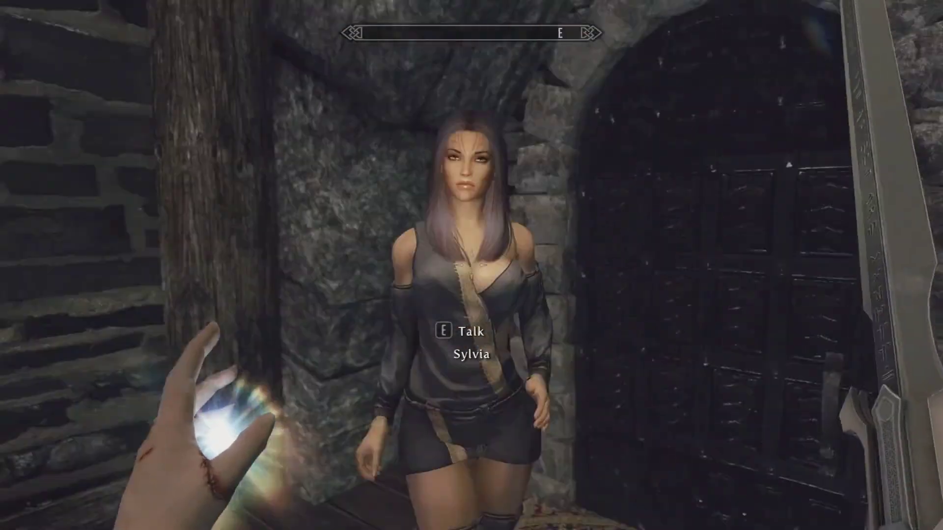
pyautogui.press('f')
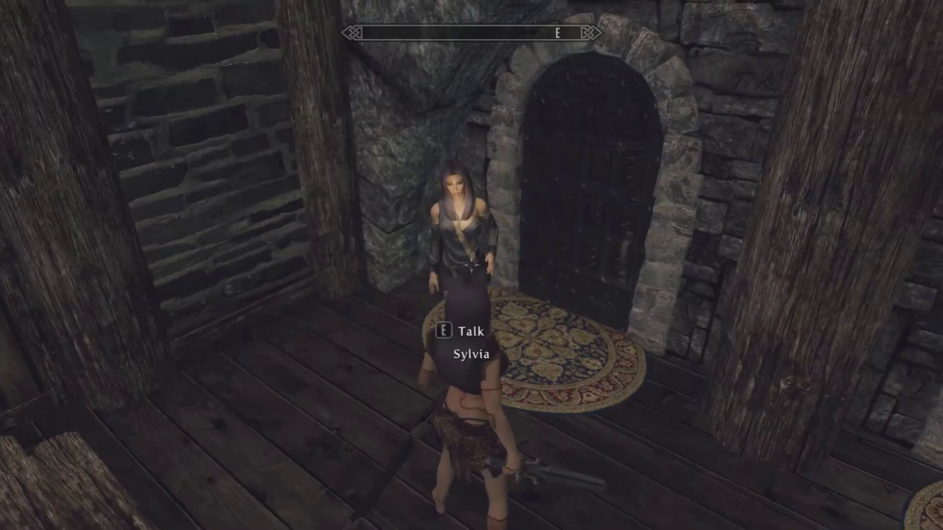
pyautogui.press('f')
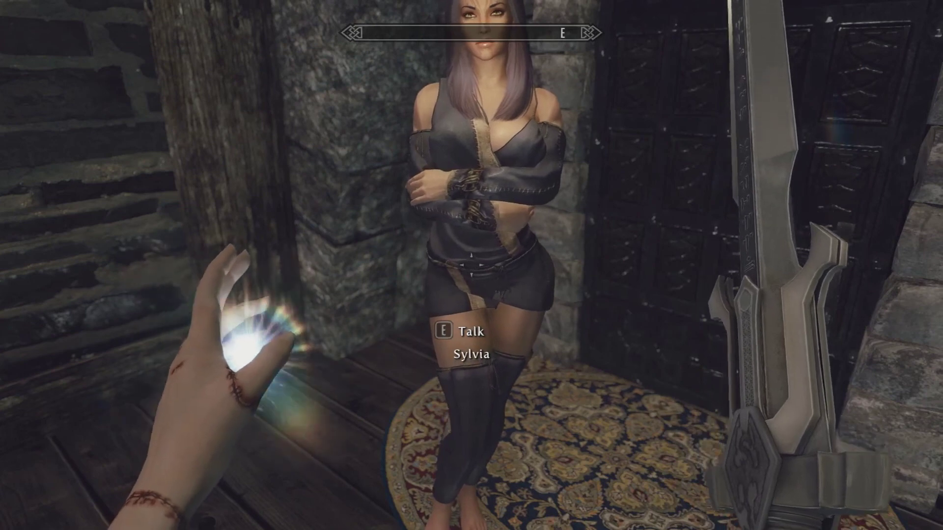
pyautogui.press('r')
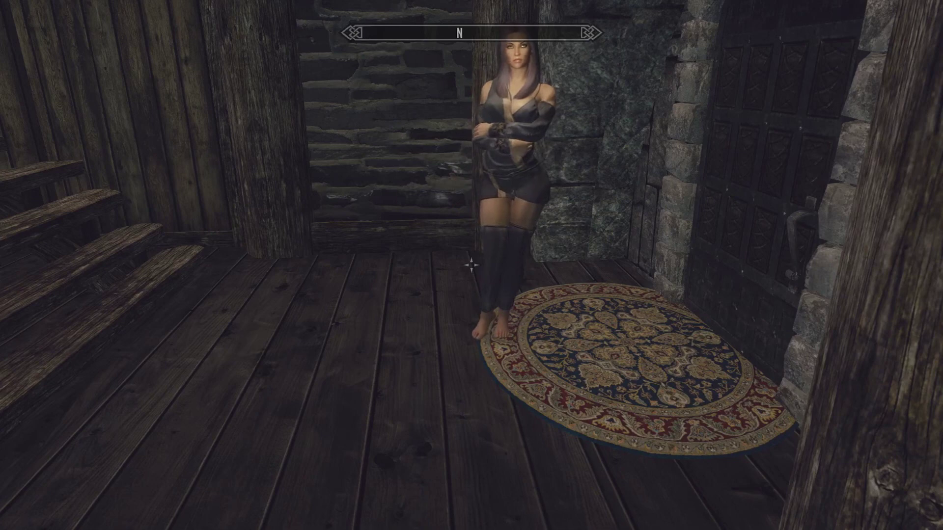
pyautogui.press('w')
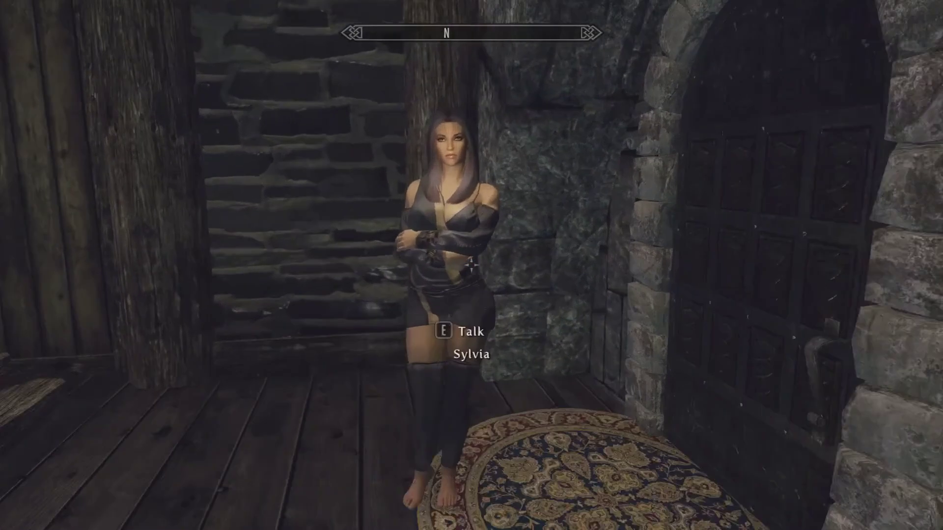
pyautogui.press('w')
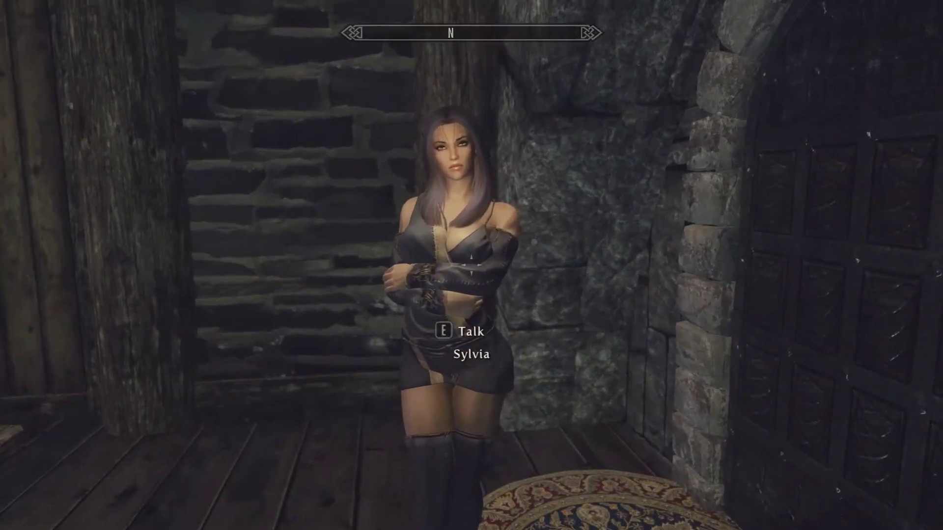